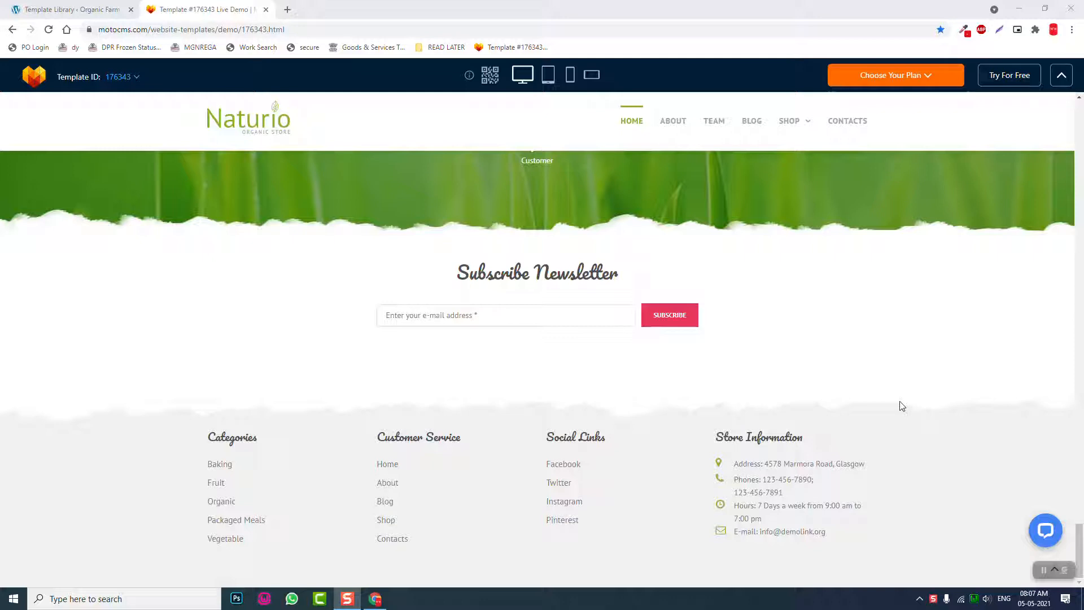
Go back to the WordPress admin and scroll the Installed Plugins list of eight active plugins
click(54, 8)
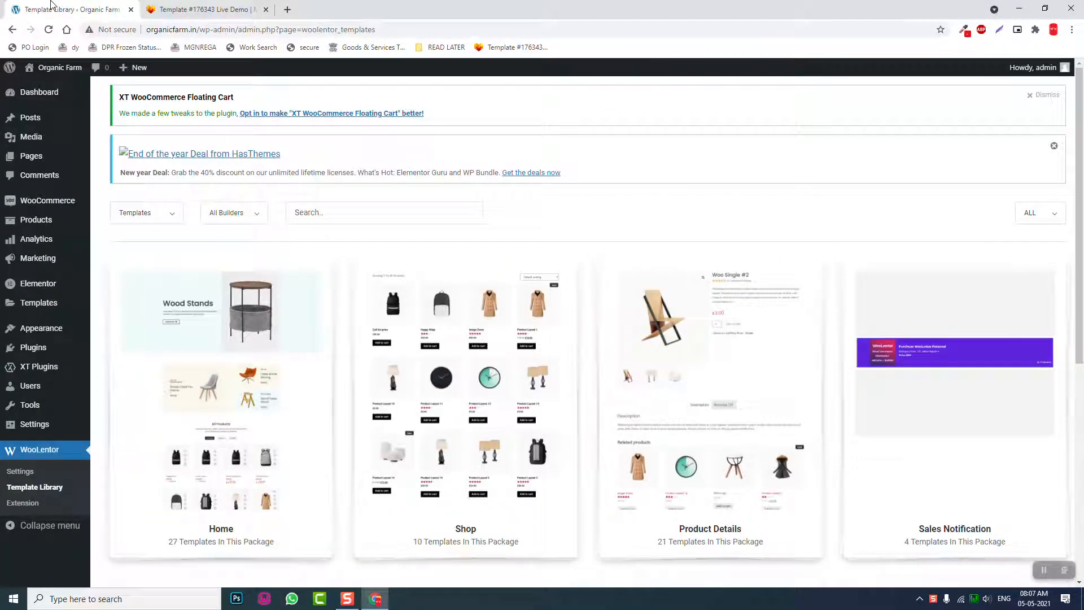
click(36, 348)
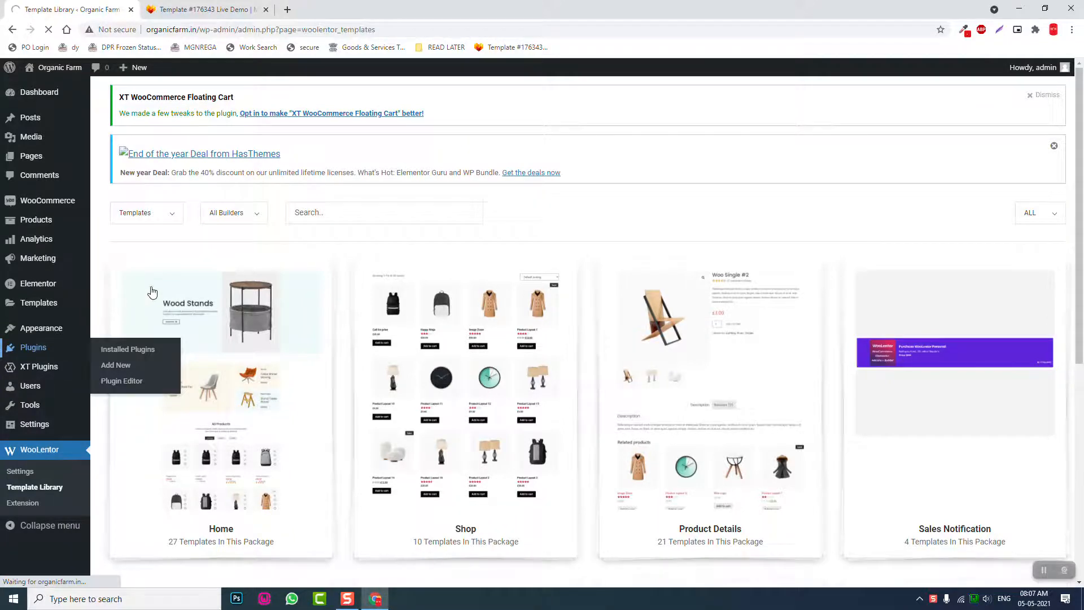
scroll(202, 281, down, 3)
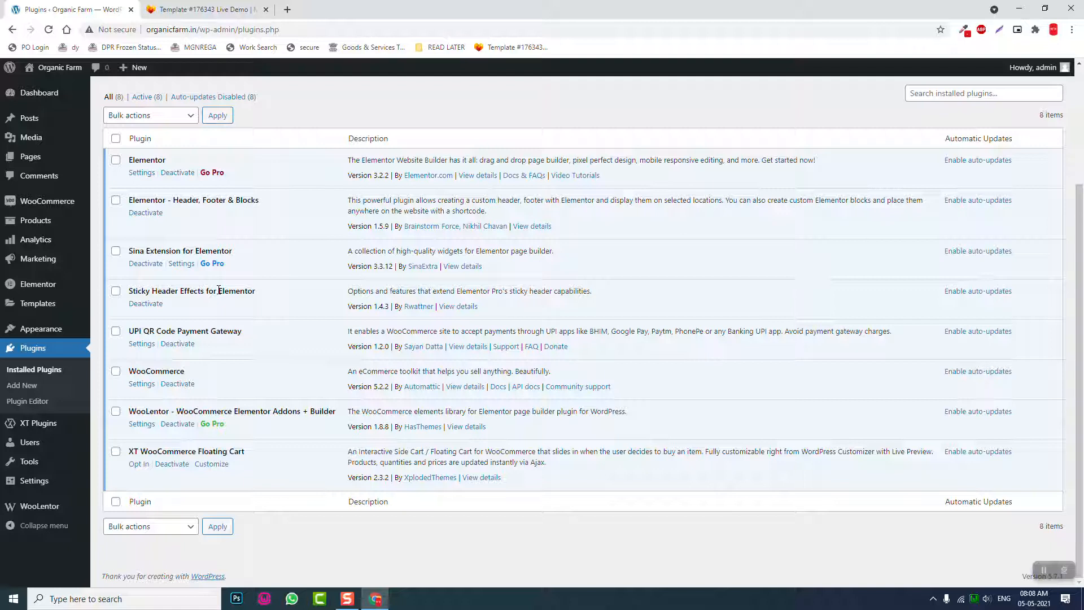
drag(261, 200, 111, 207)
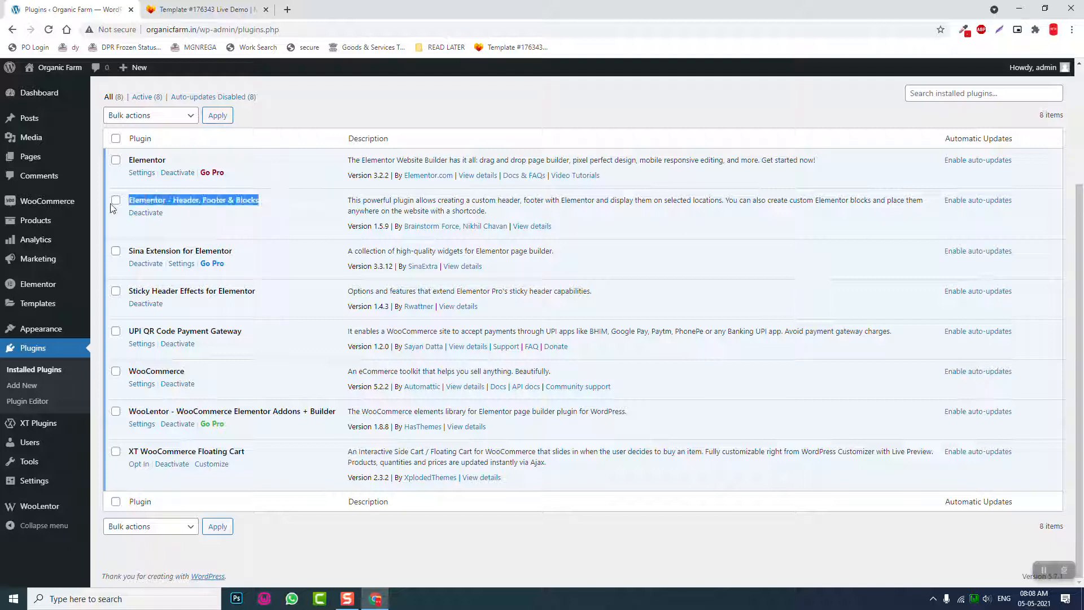
drag(256, 293, 128, 293)
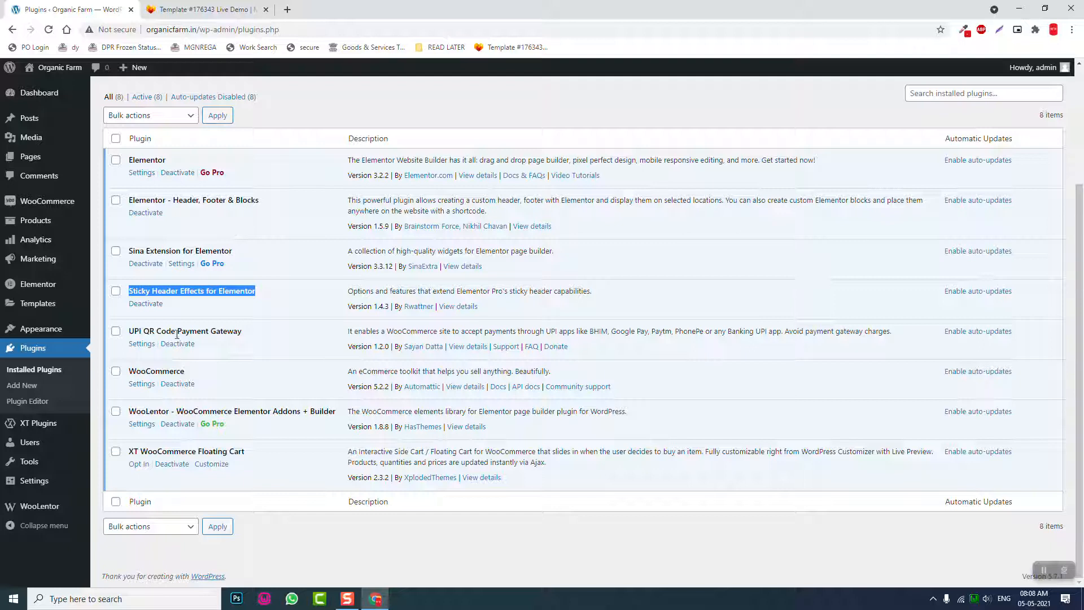
click(253, 337)
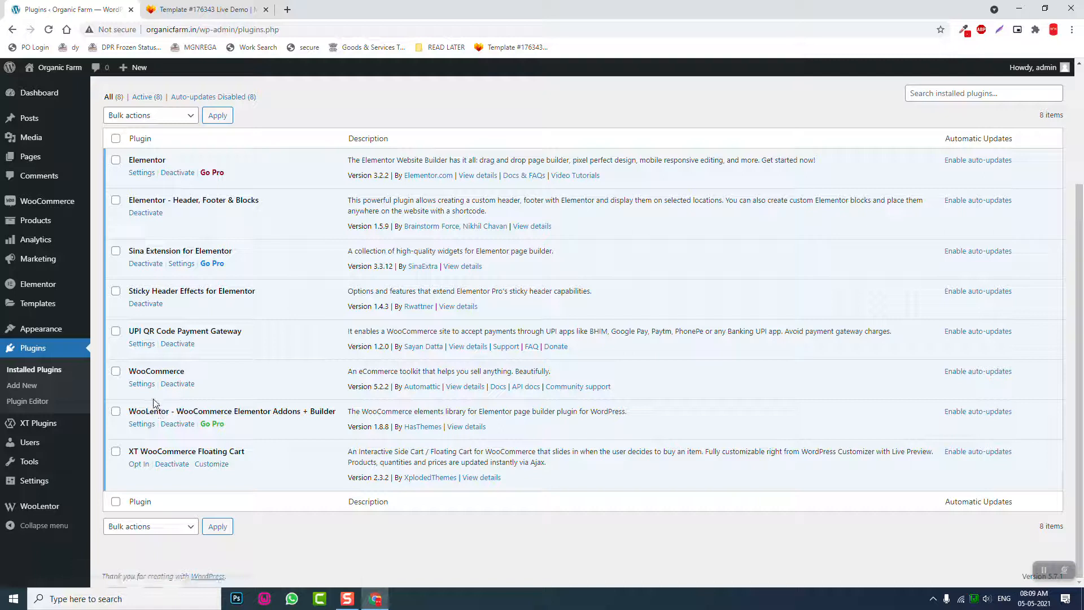
drag(143, 454, 262, 456)
click(261, 456)
Open Appearance > Themes, showing Twenty Twenty-One 1.3 active, with a brief look at the Naturio demo
mouse_move(30, 330)
click(118, 333)
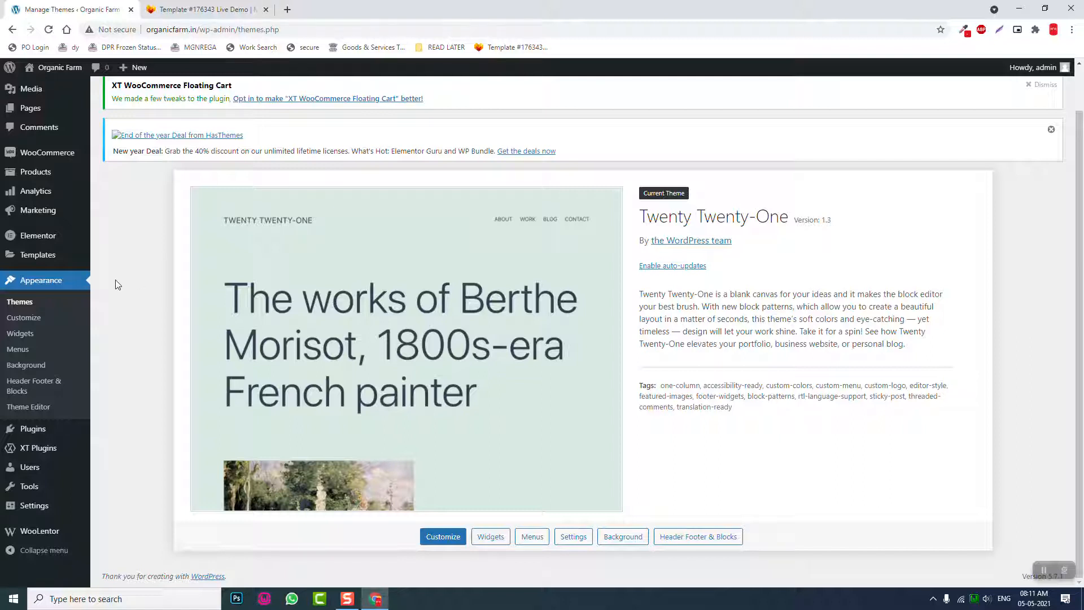
click(184, 8)
click(3, 5)
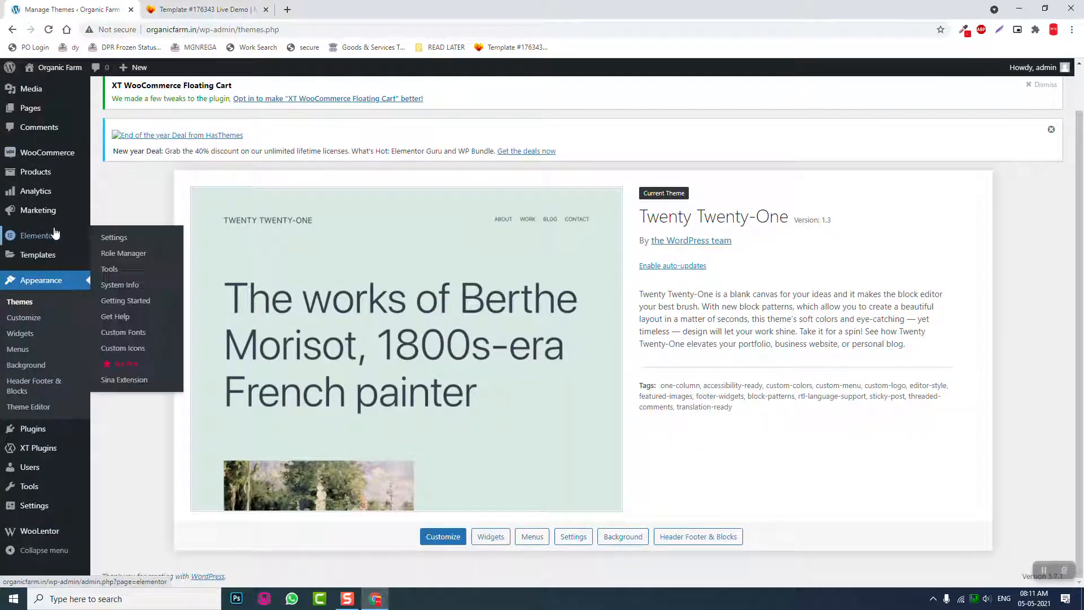
scroll(60, 235, up, 1)
mouse_move(62, 221)
mouse_move(57, 158)
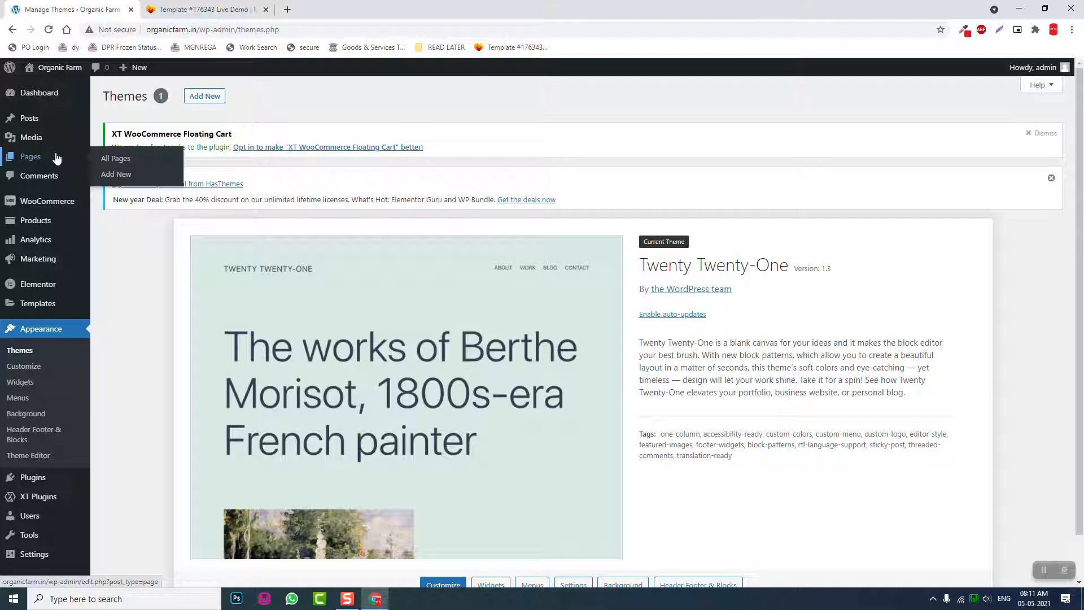
Open All Pages, listing Cart, Checkout, My account, Privacy Policy, Sample Page and Shop
click(56, 154)
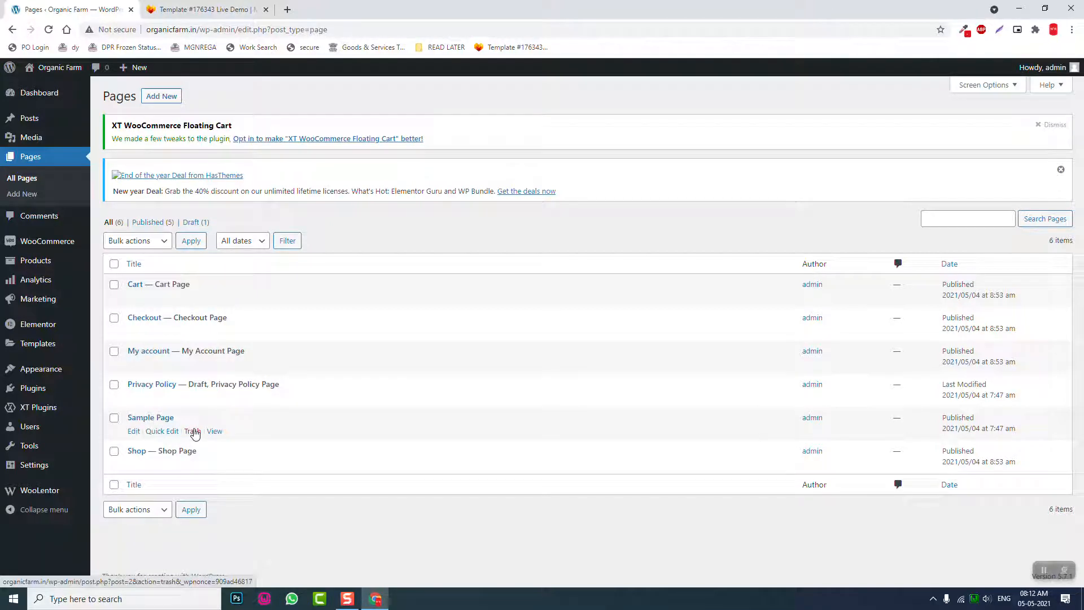
Trash the Sample Page, delete it permanently from the Trash, then filter the list to drafts
click(192, 431)
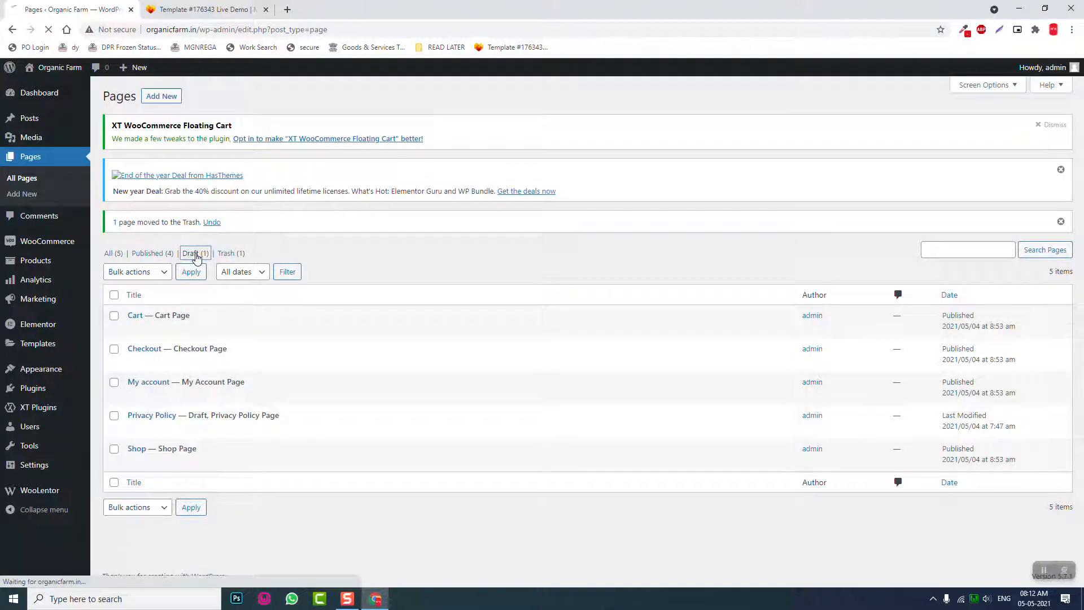
click(226, 252)
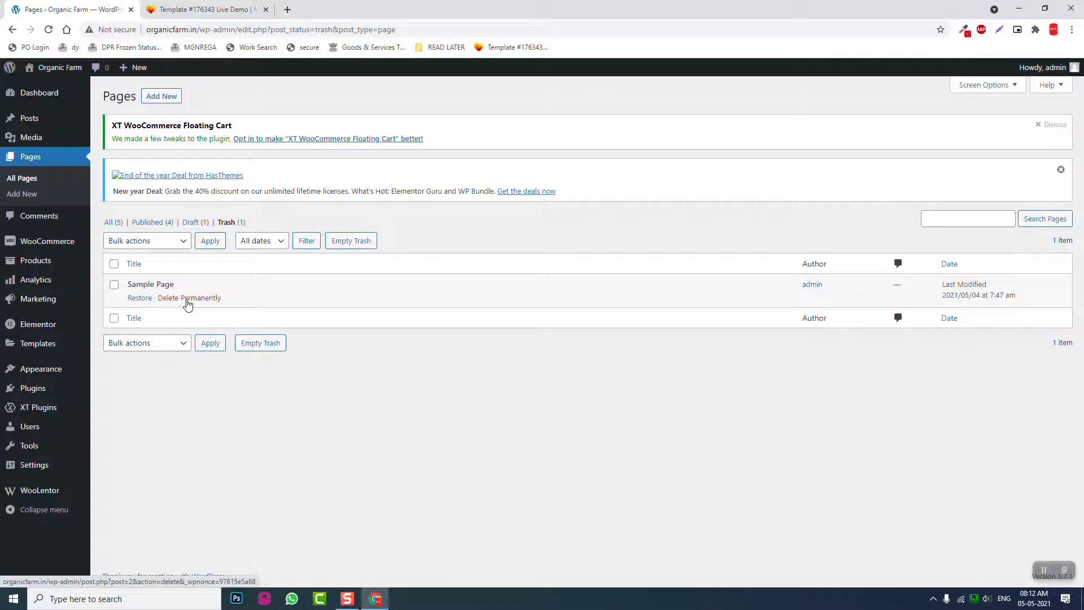
click(188, 298)
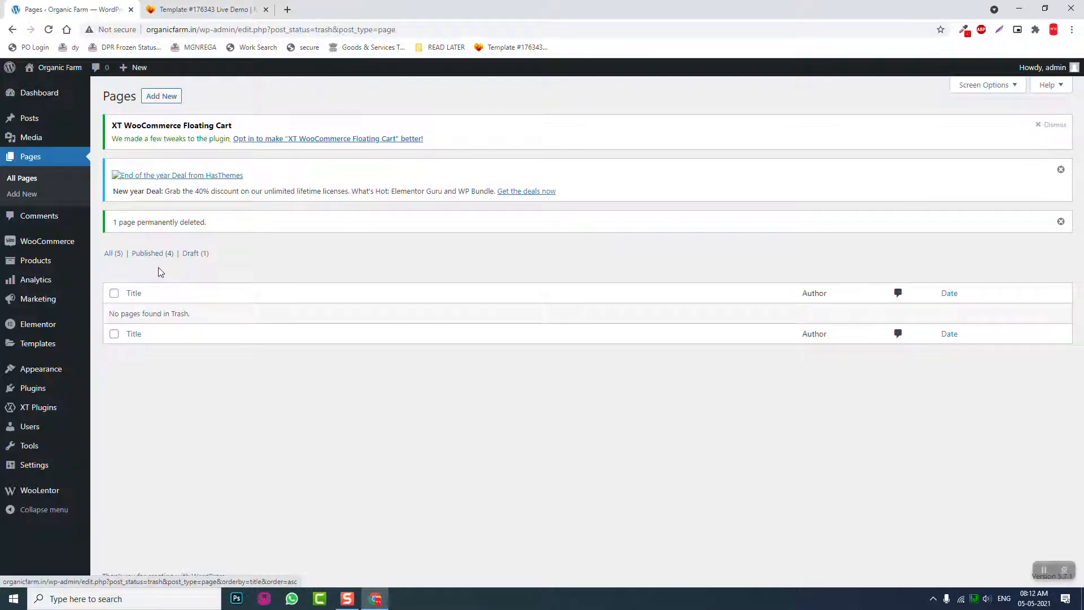
click(193, 255)
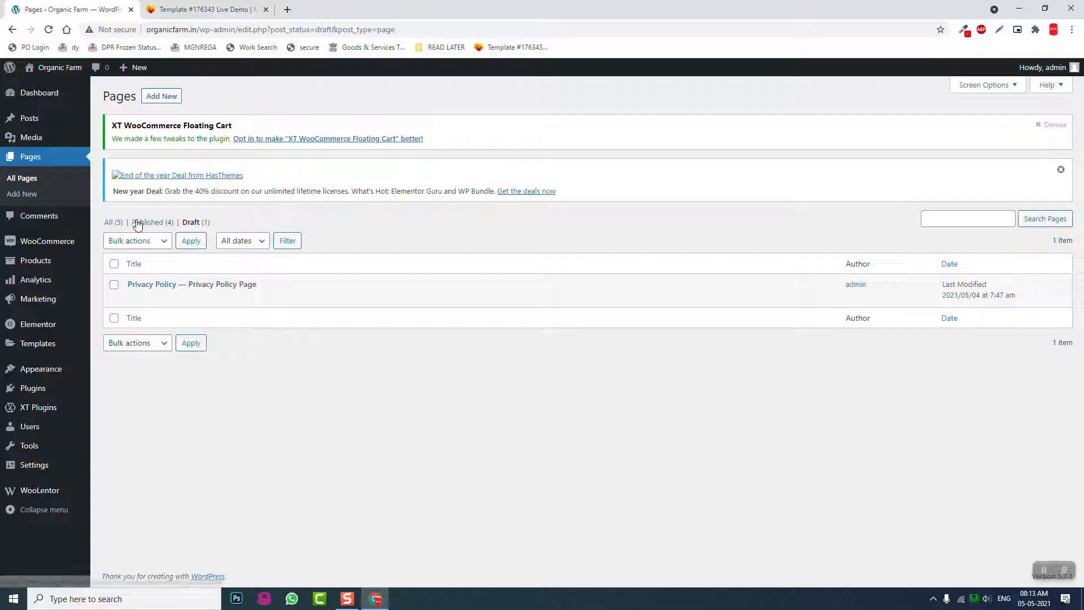
Show all five pages again and start a new page in the block editor
click(115, 223)
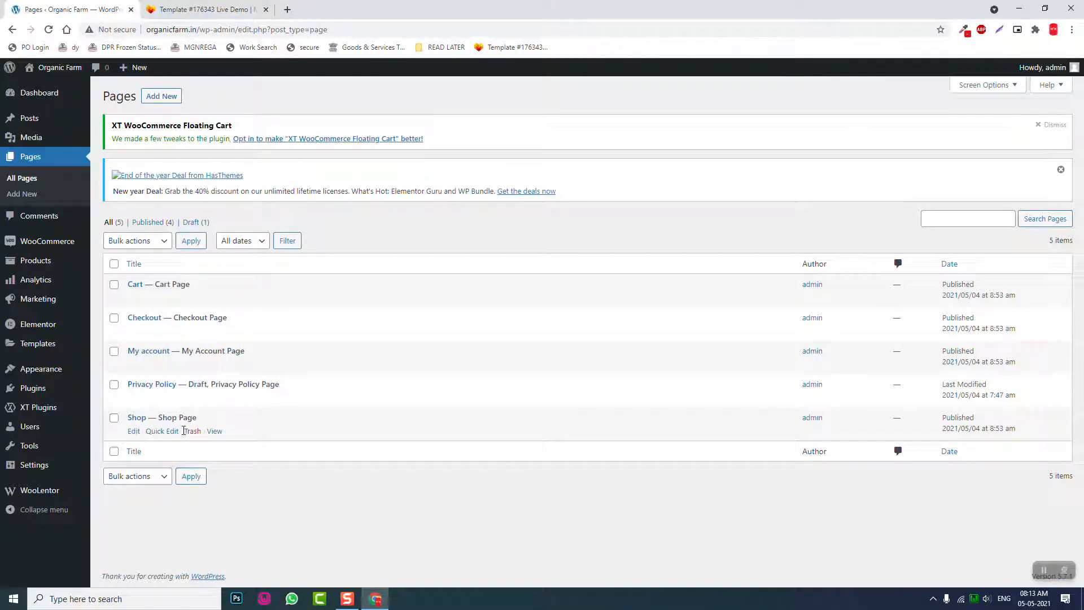
click(158, 95)
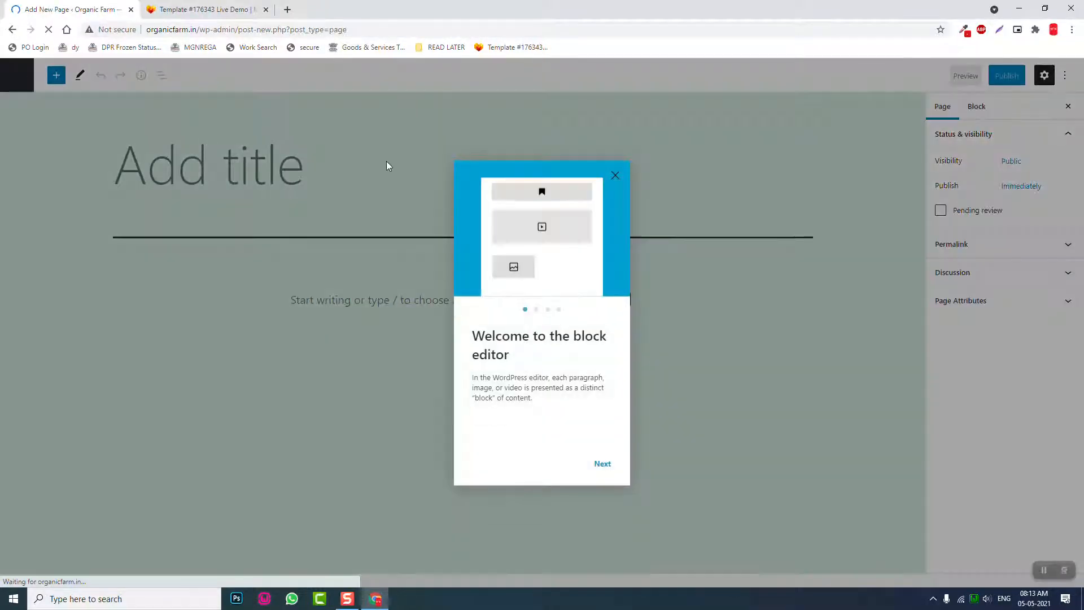
Dismiss the editor's welcome guide and turn off fullscreen editing
click(616, 176)
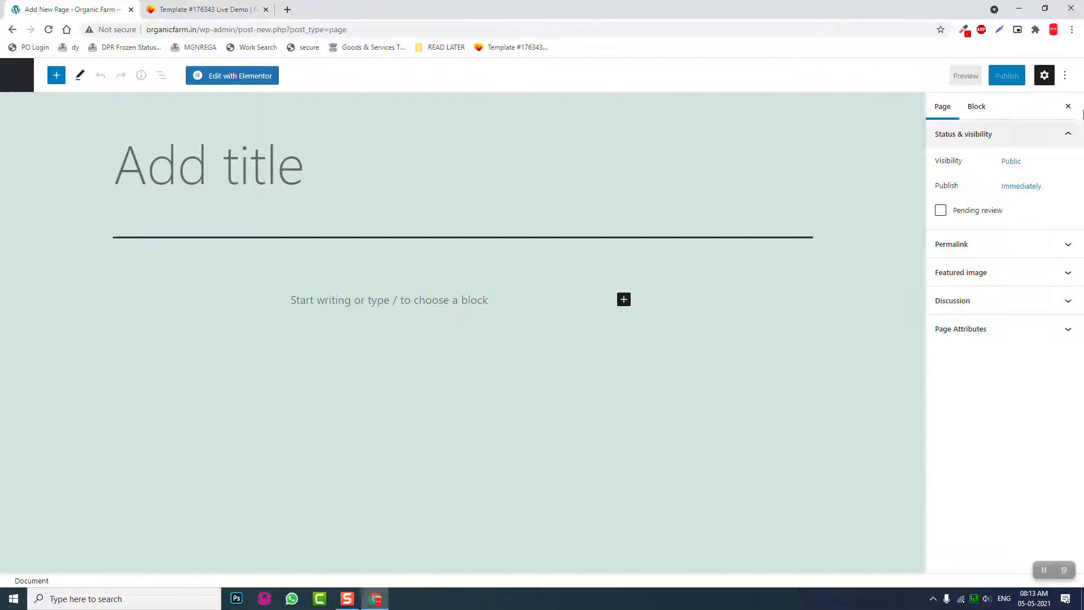
click(1065, 76)
click(1025, 201)
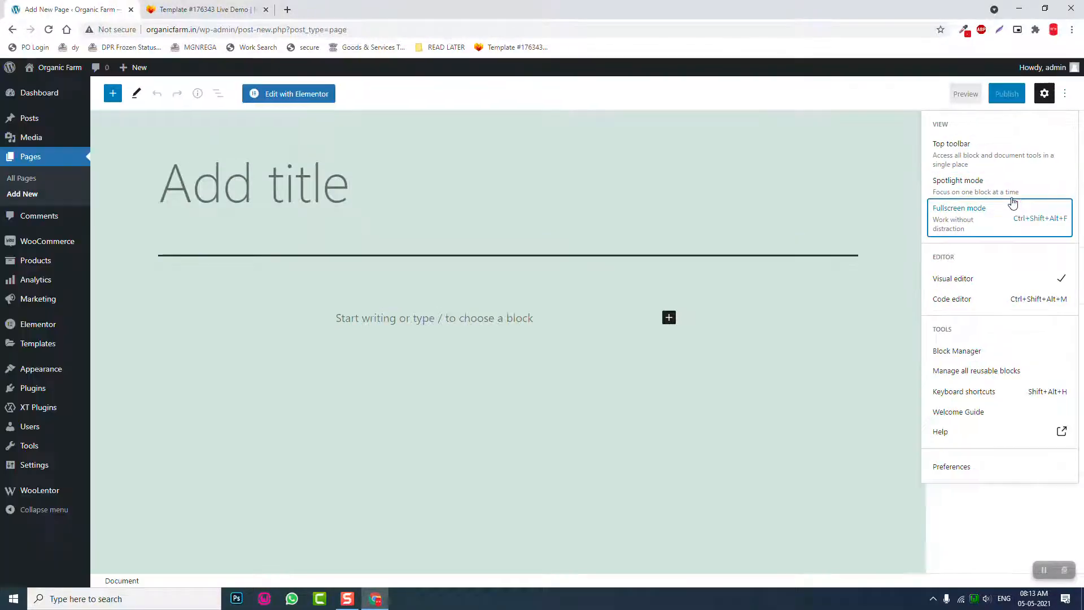
Title the page 'Home', apply the Elementor Full Width template, and publish it
click(258, 214)
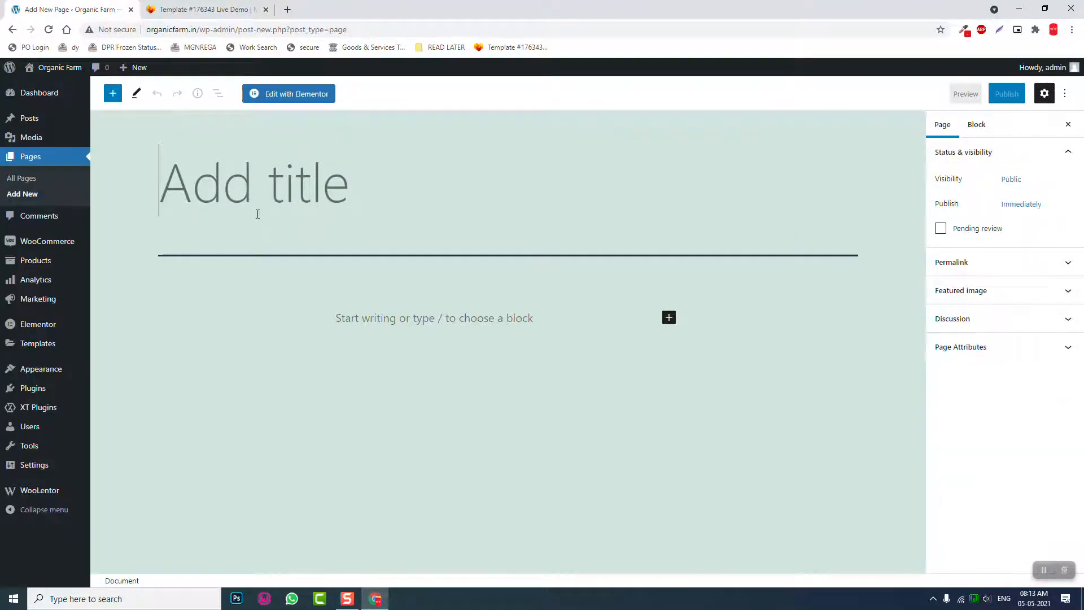
text(Home)
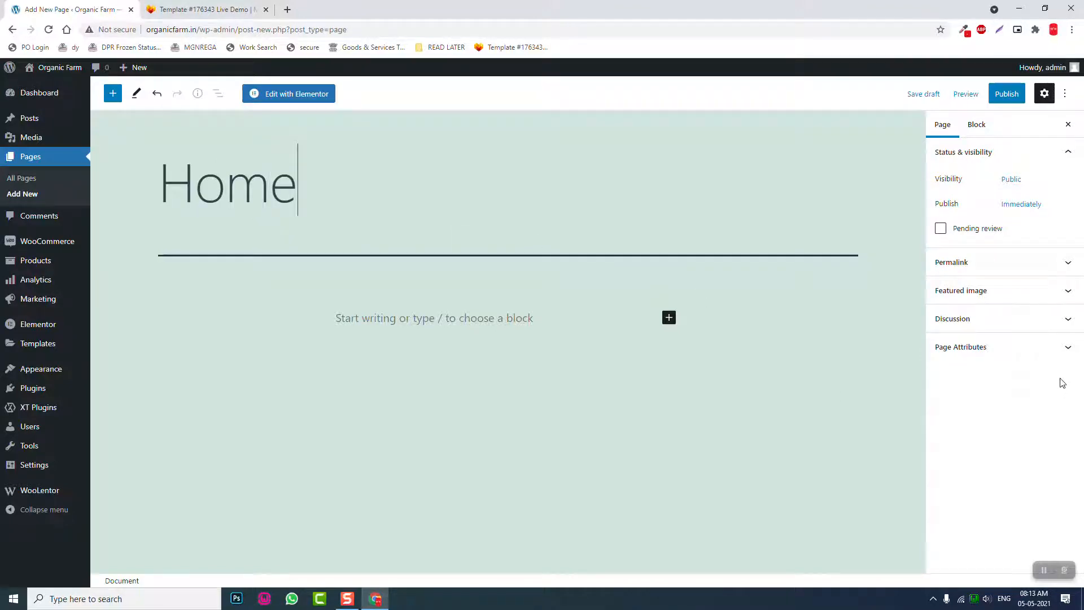
click(1033, 349)
click(1011, 385)
click(985, 418)
click(1005, 98)
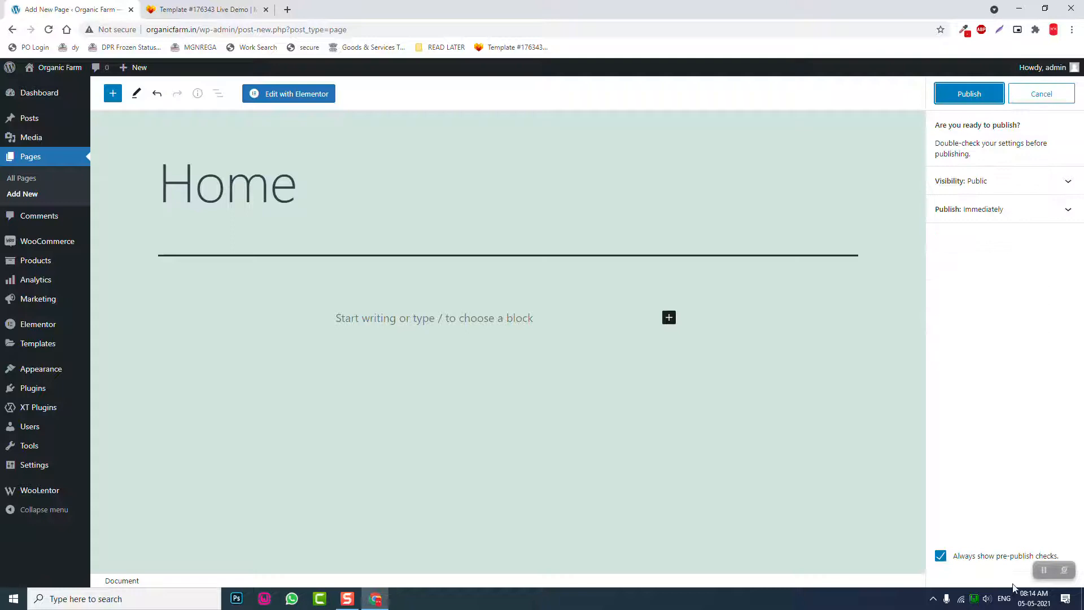
click(981, 558)
click(981, 100)
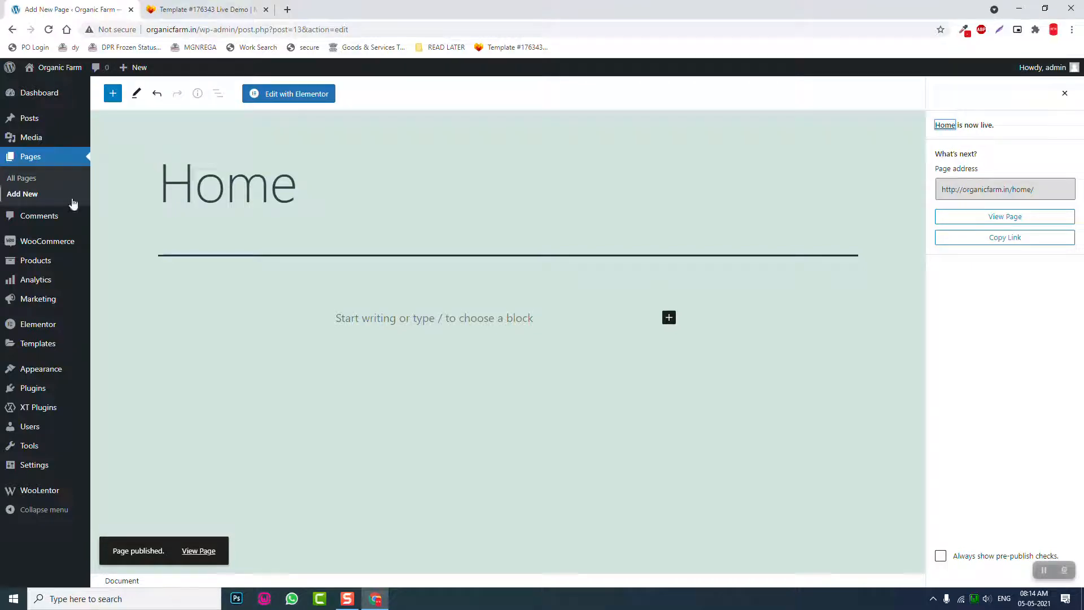
click(34, 199)
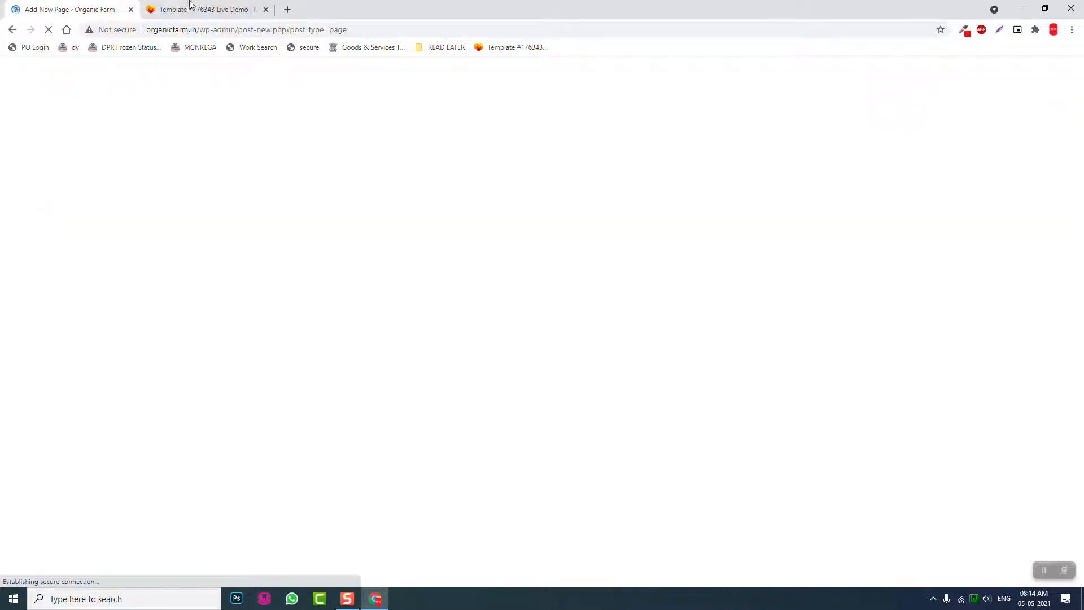
Check the Naturio demo's navigation menu, then return to the blank new page
click(191, 6)
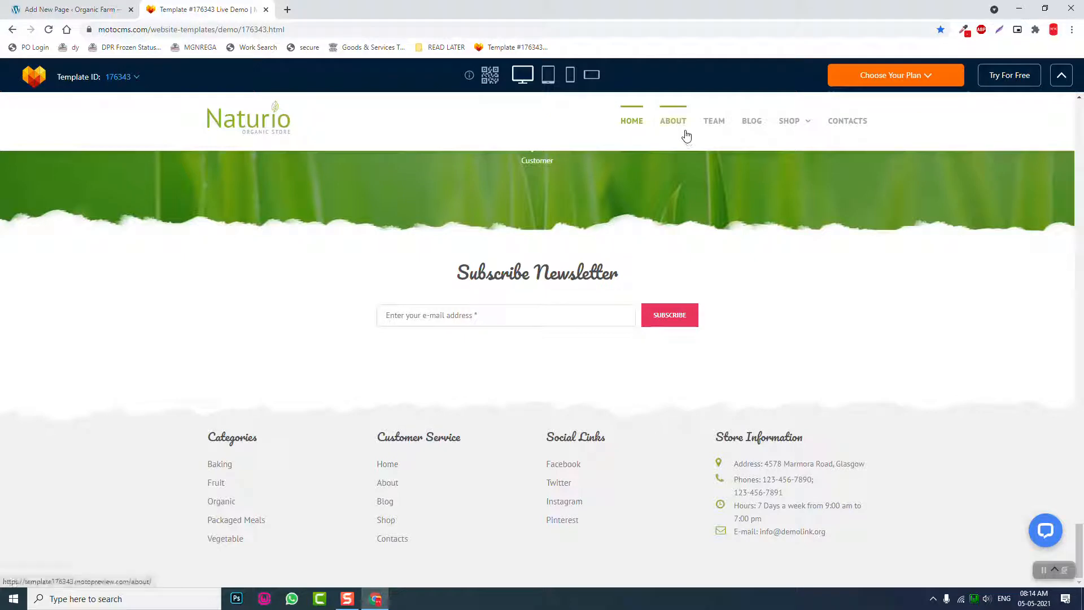
click(119, 4)
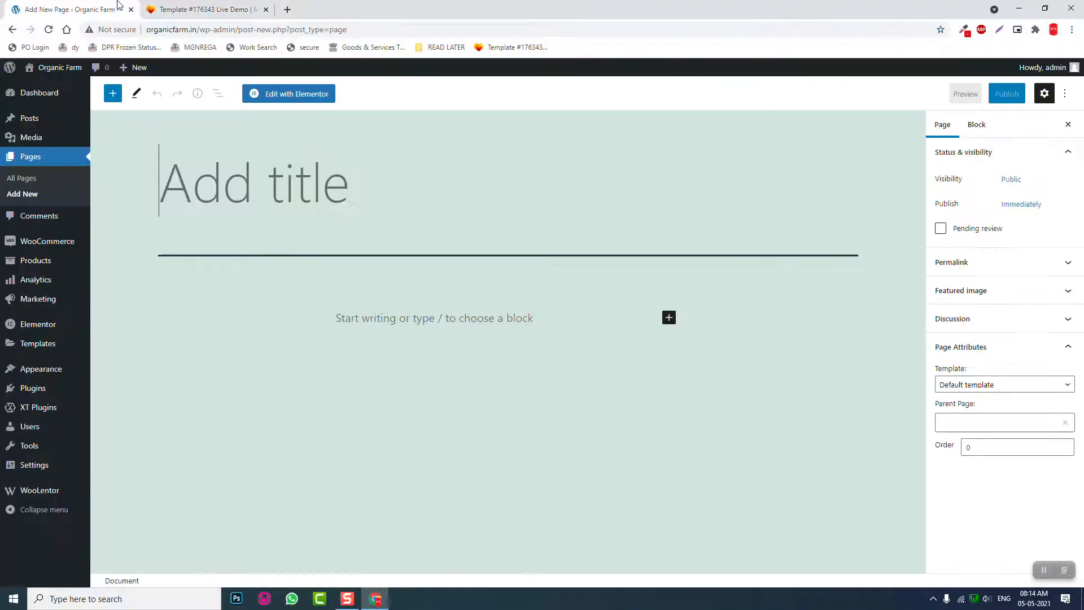
Title the page 'About', apply the Elementor Full Width template, and publish it
click(198, 186)
text(About)
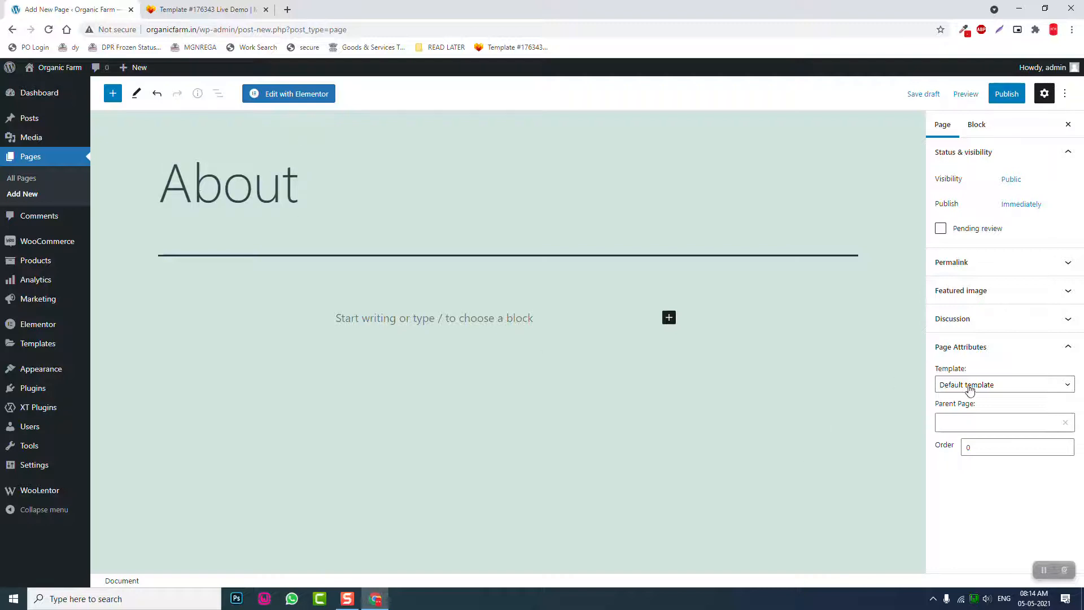
click(948, 384)
click(986, 416)
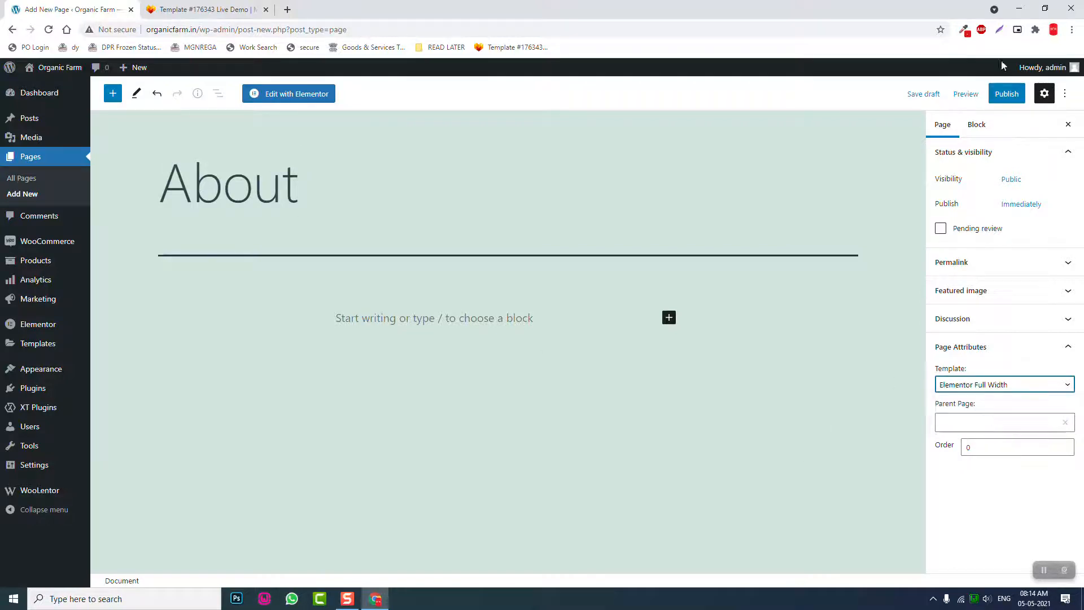
click(1006, 94)
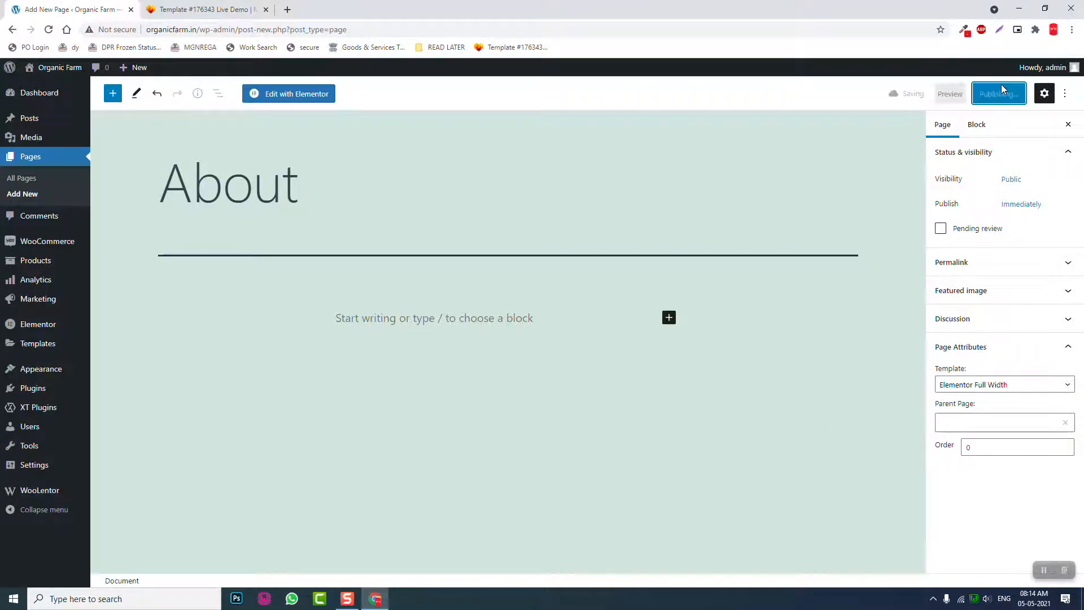
Switch between the editor and the Naturio template demo to review its menu
click(187, 4)
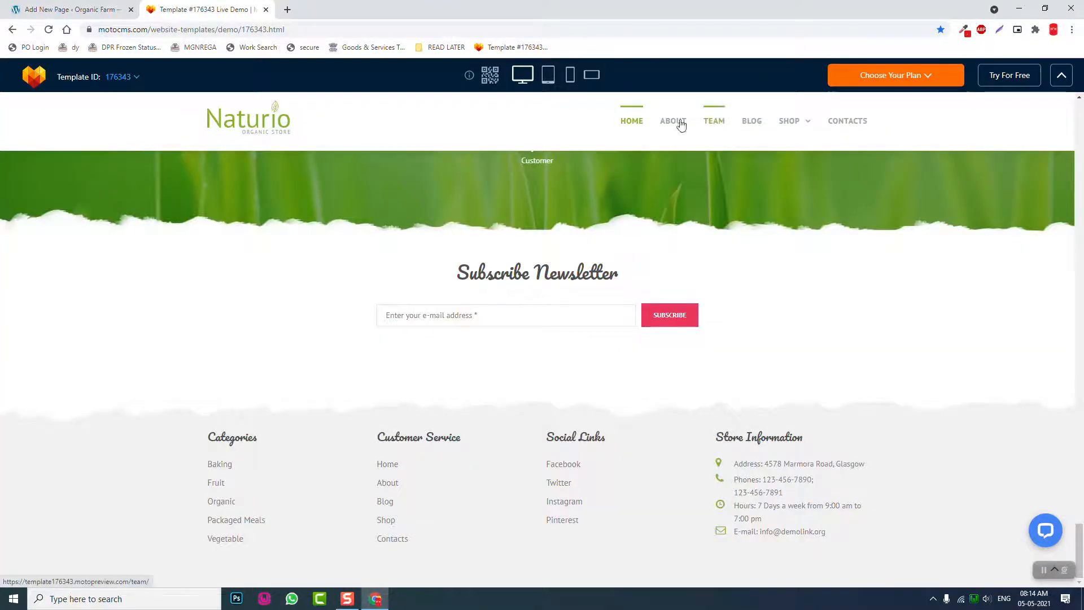
click(67, 9)
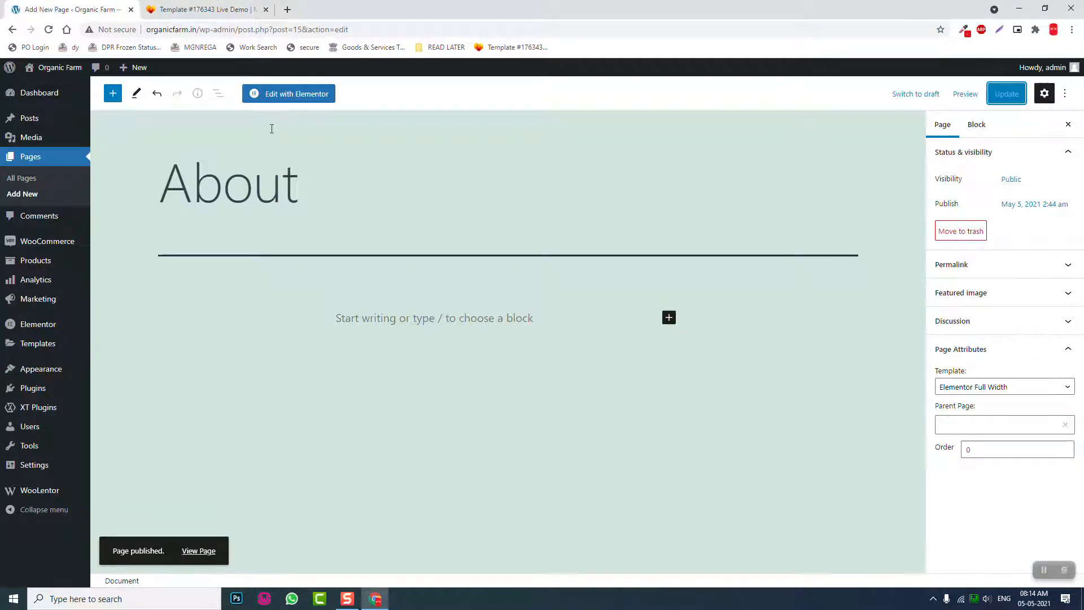
click(195, 9)
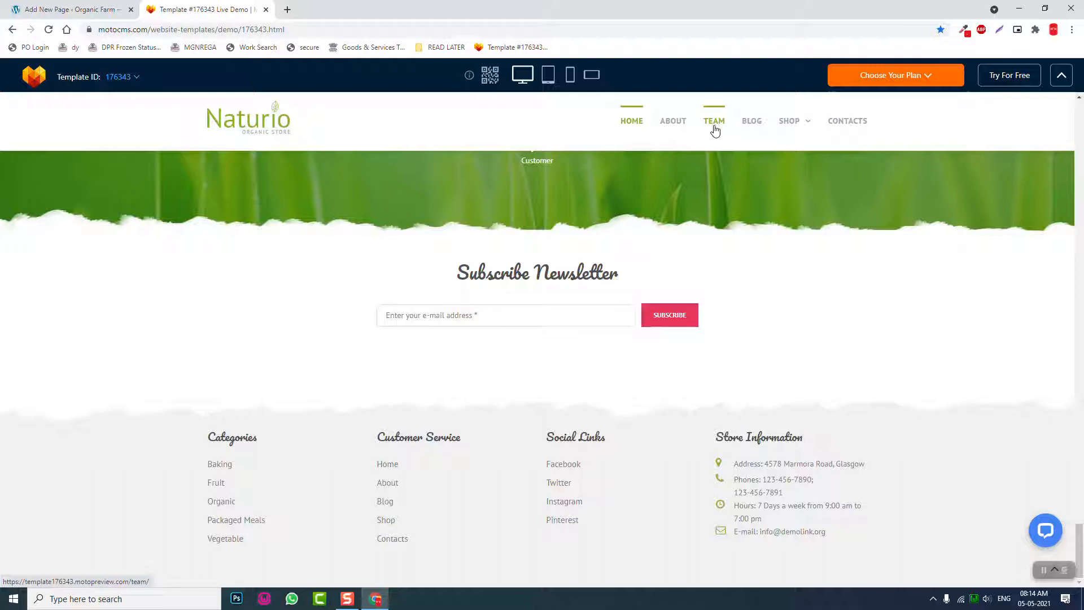
mouse_move(795, 122)
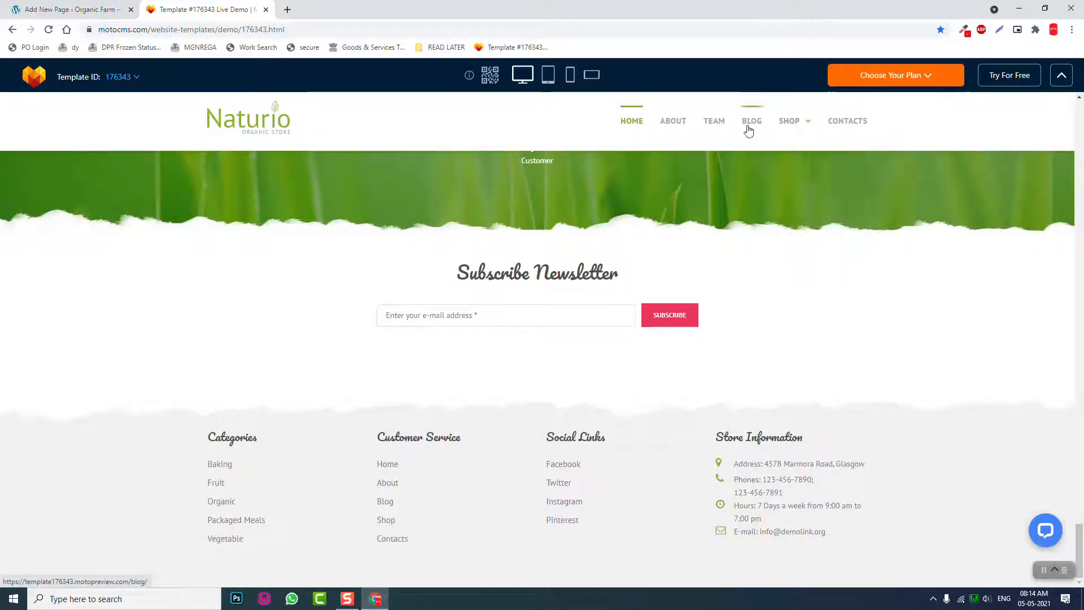
Add a new page titled 'Blog', set its template to Elementor Full Width, and publish it
click(59, 6)
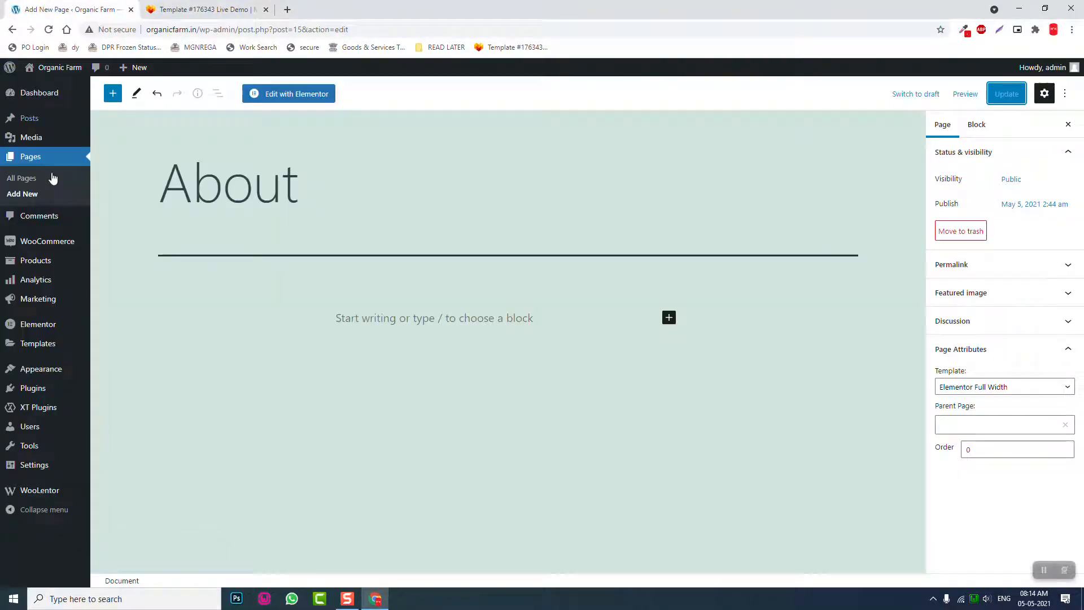
click(32, 196)
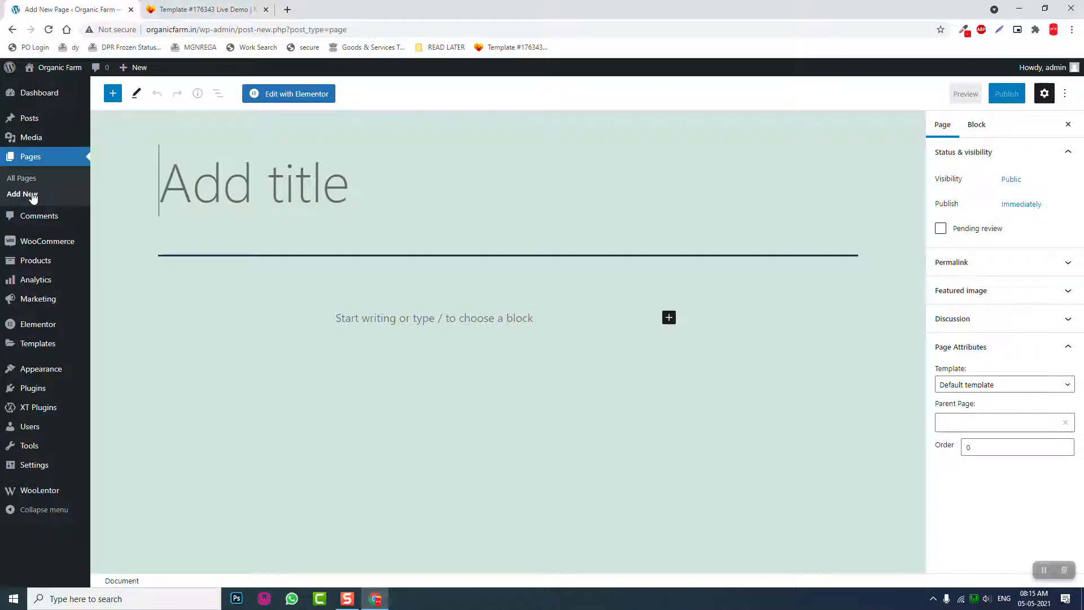
text(Blog)
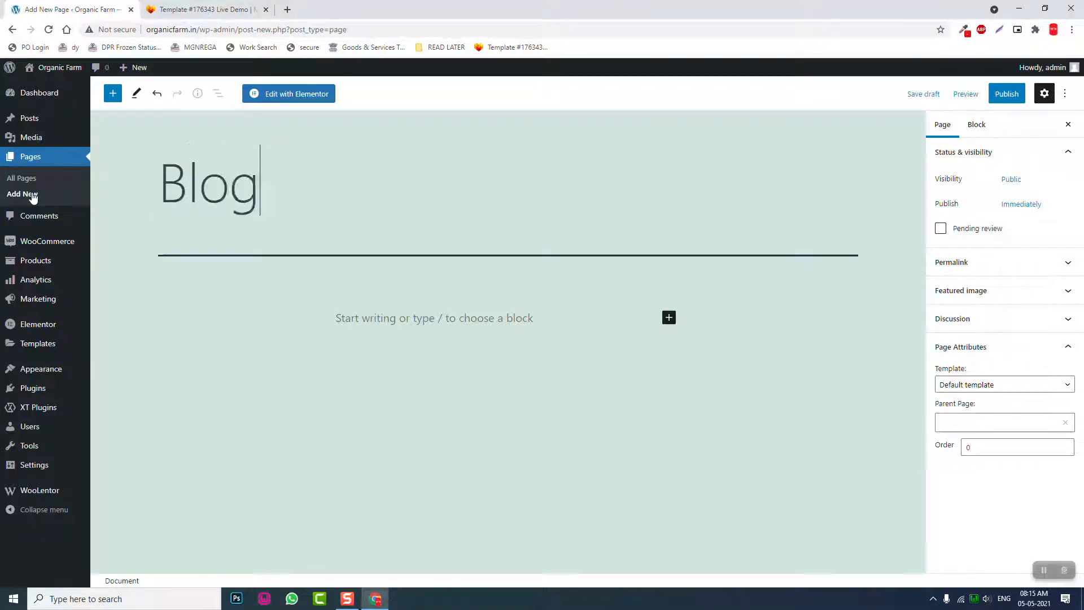
click(1064, 384)
click(1007, 420)
click(1007, 93)
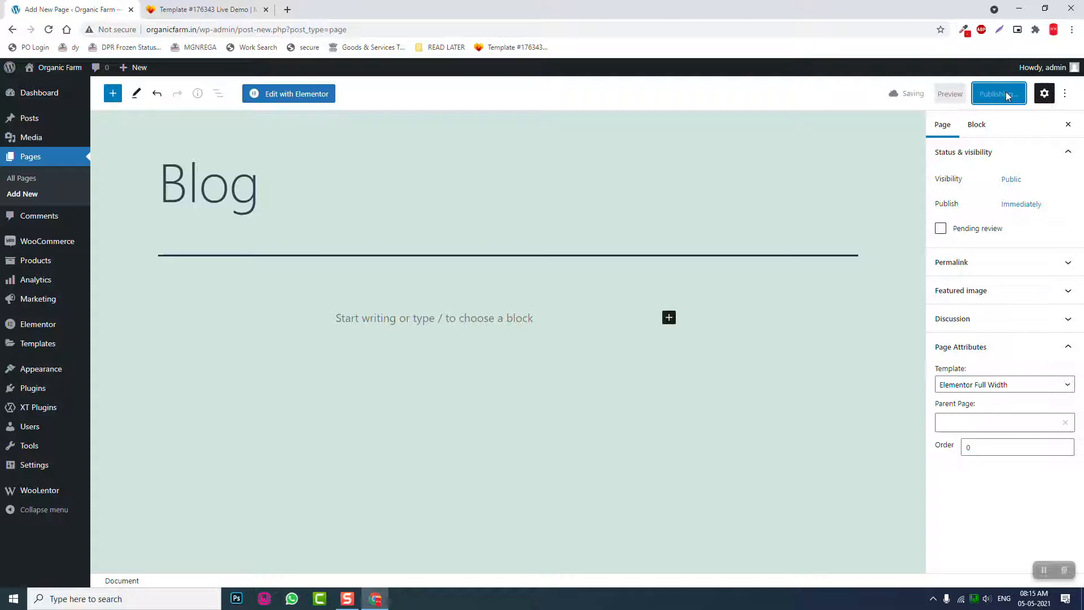
click(241, 5)
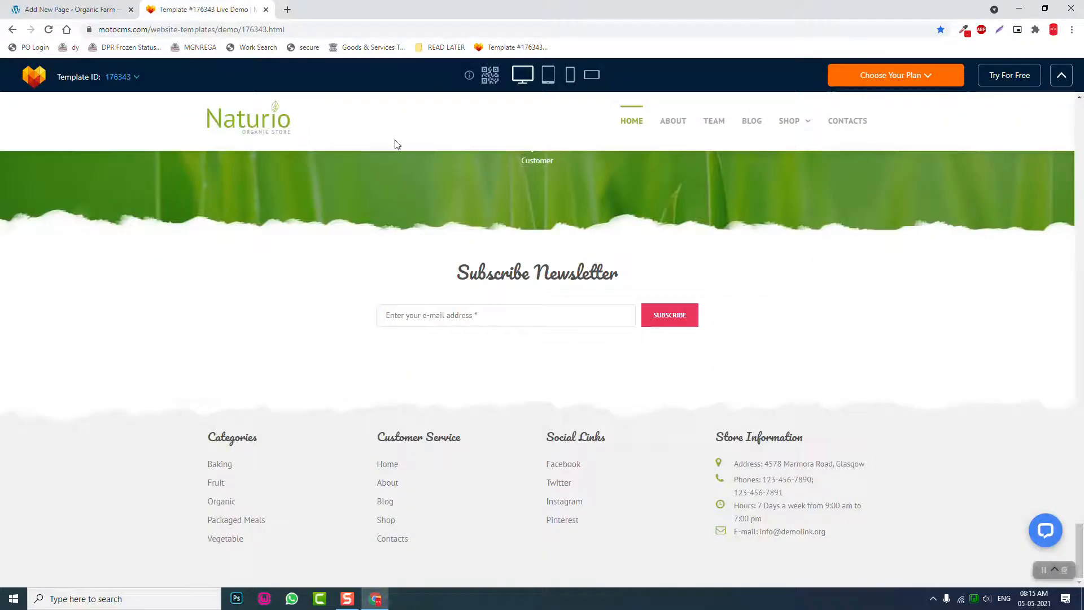
Start another blank page, checking the Naturio demo menu in the other tab
click(83, 7)
click(20, 195)
click(213, 6)
click(113, 6)
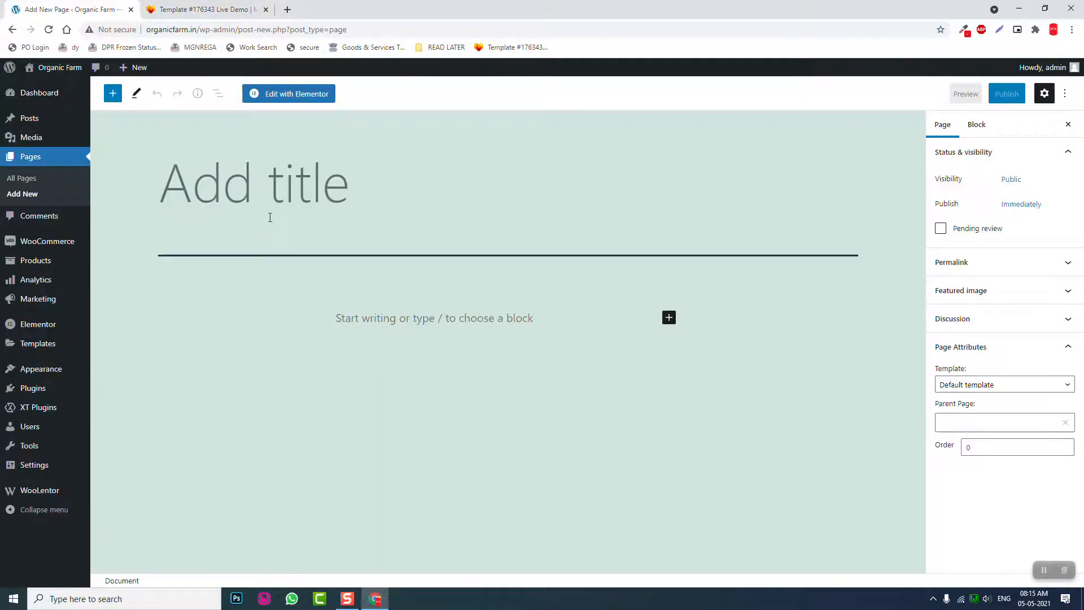
Title the page 'Contact', apply the Elementor Full Width template, and publish it
text(Contact)
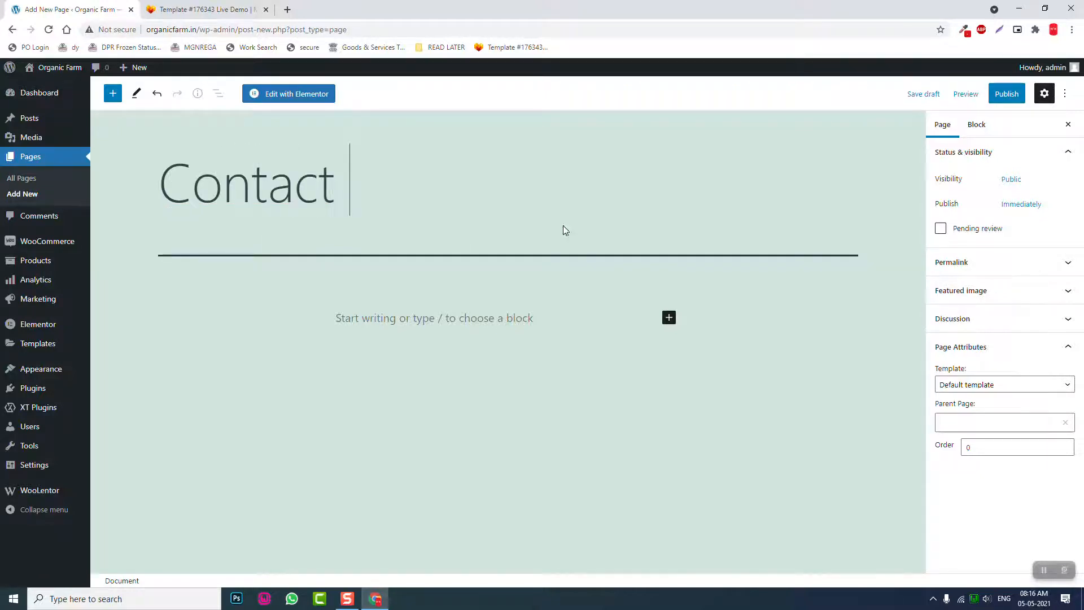
click(1005, 386)
click(1005, 419)
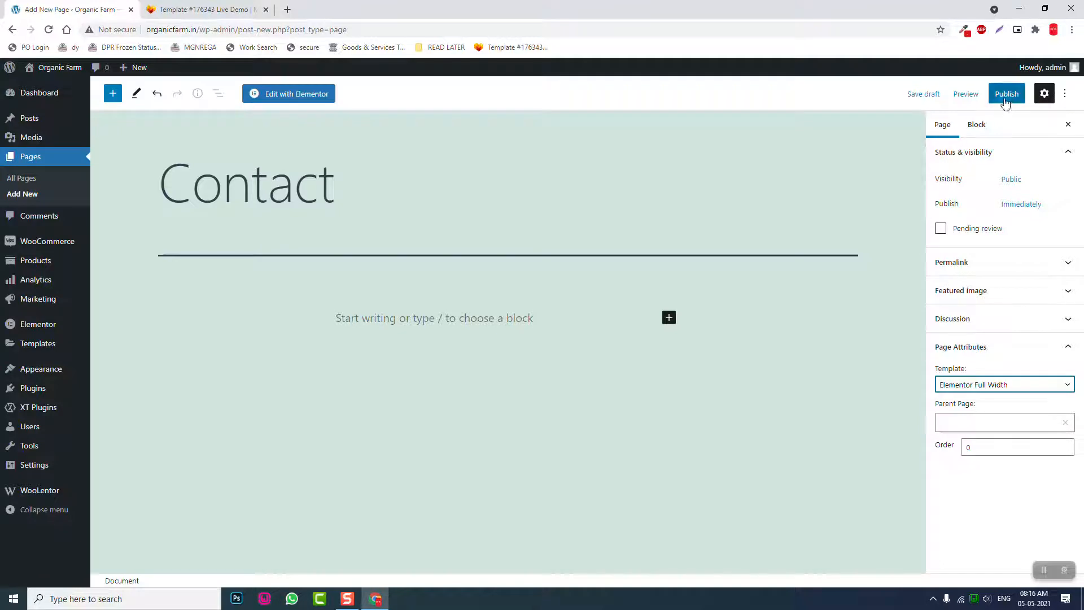
click(1006, 95)
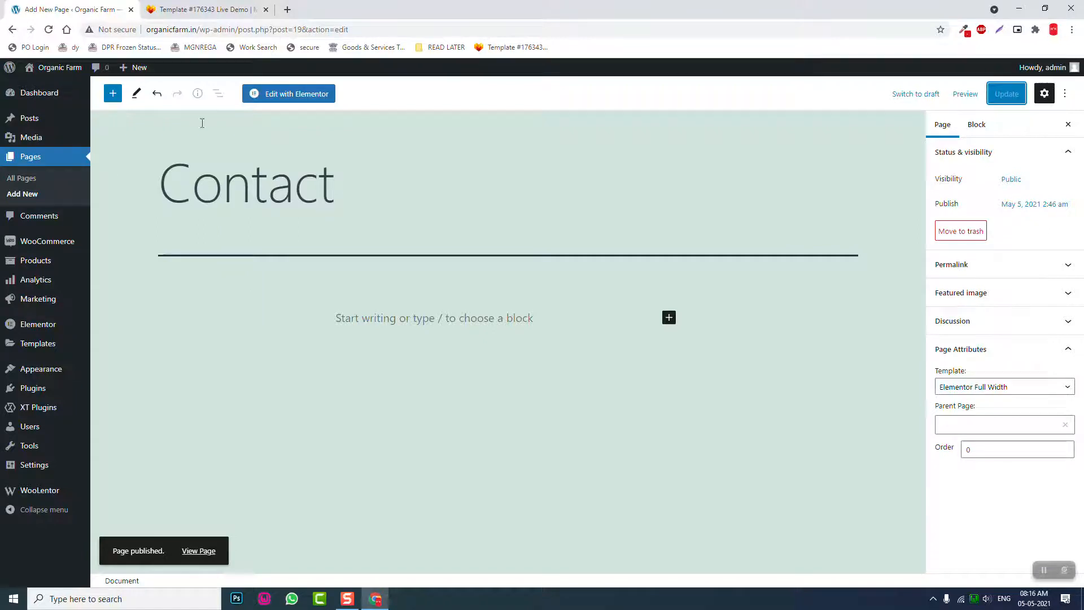
mouse_move(14, 466)
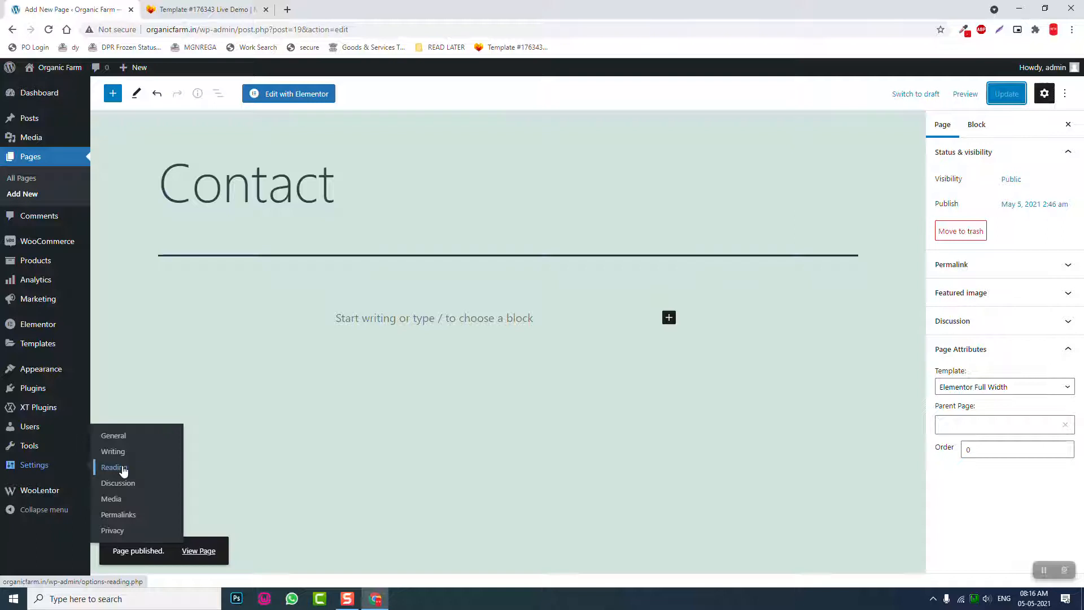
In Reading settings, use a static front page with Home as homepage and Blog as posts page, and save
click(124, 469)
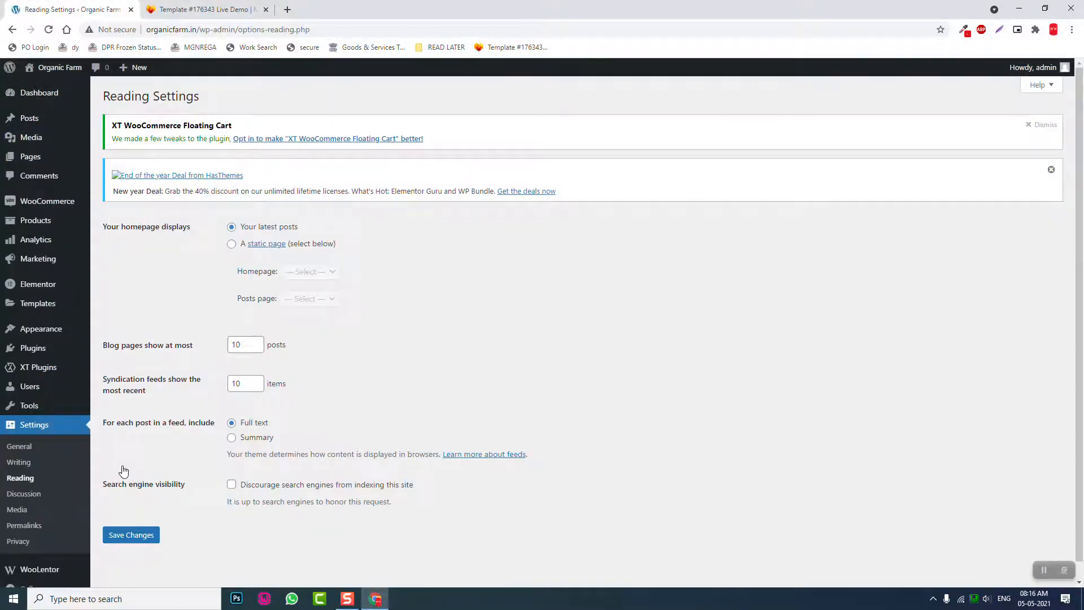
click(232, 244)
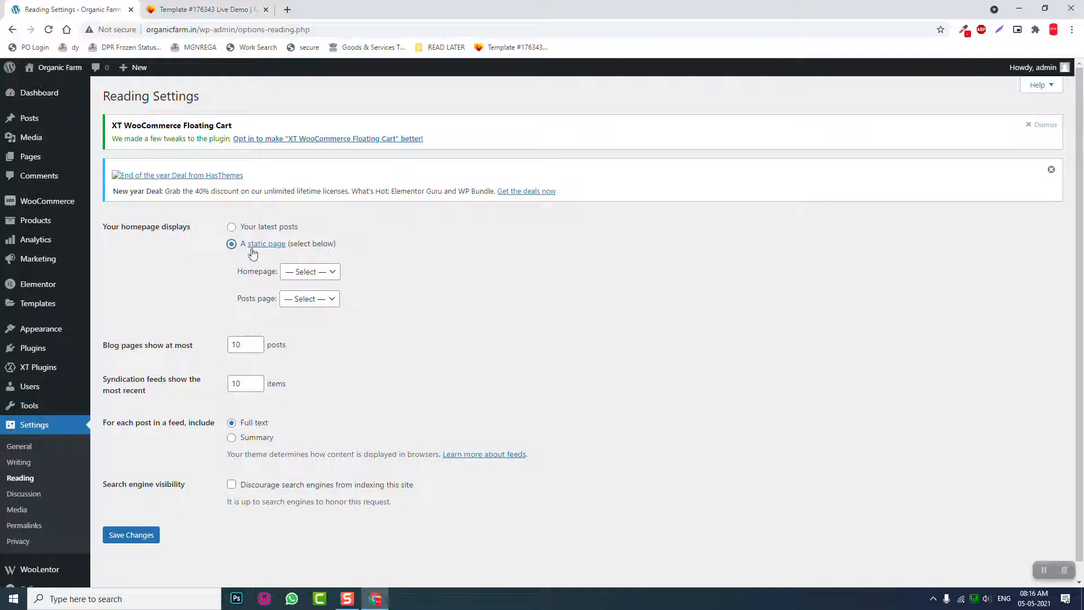
click(309, 272)
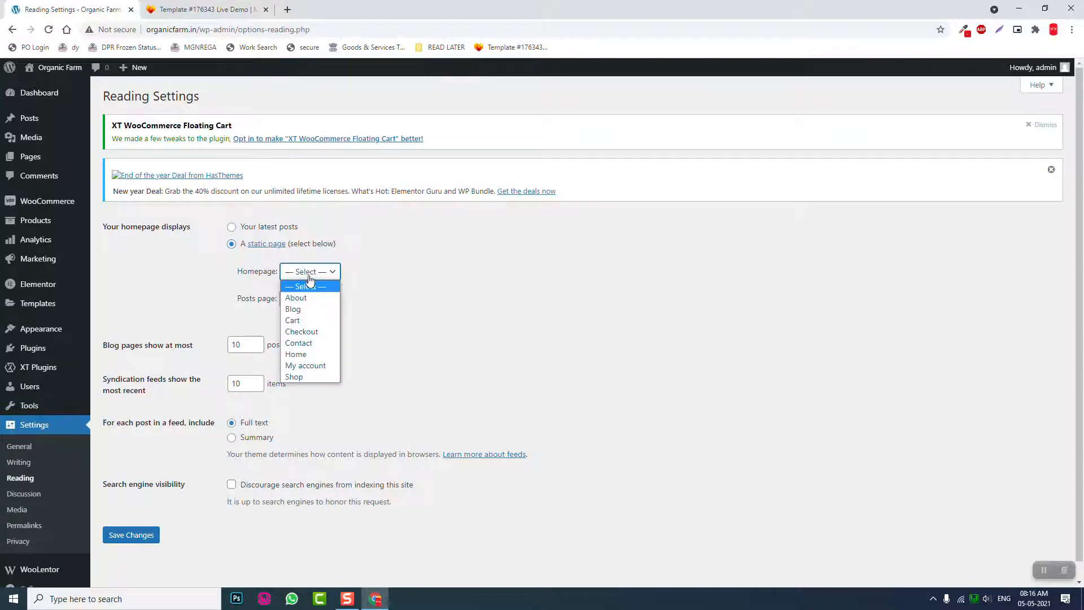
click(310, 359)
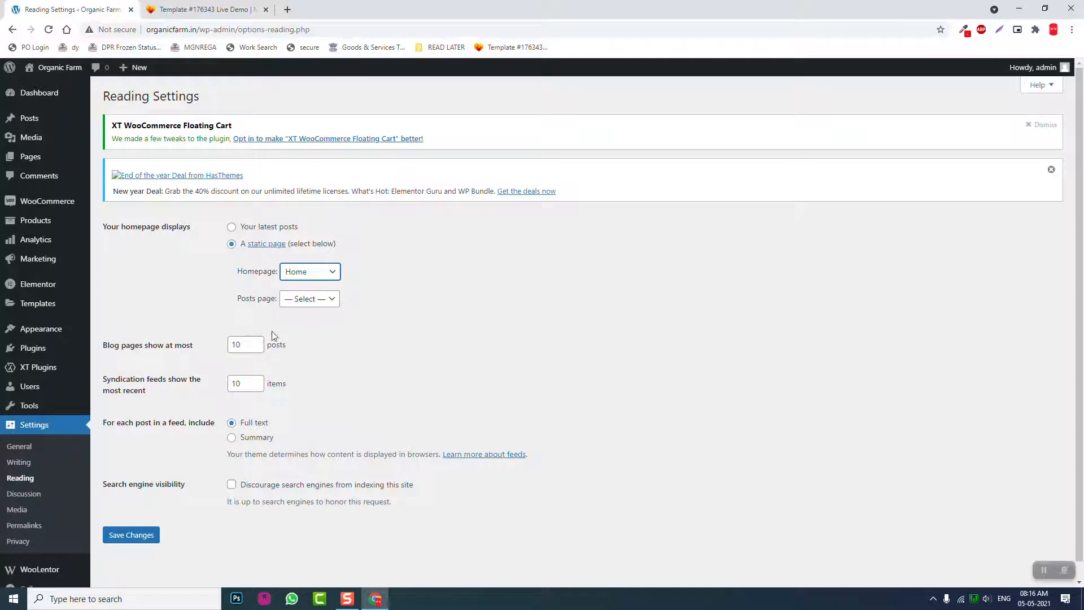
click(324, 305)
click(318, 337)
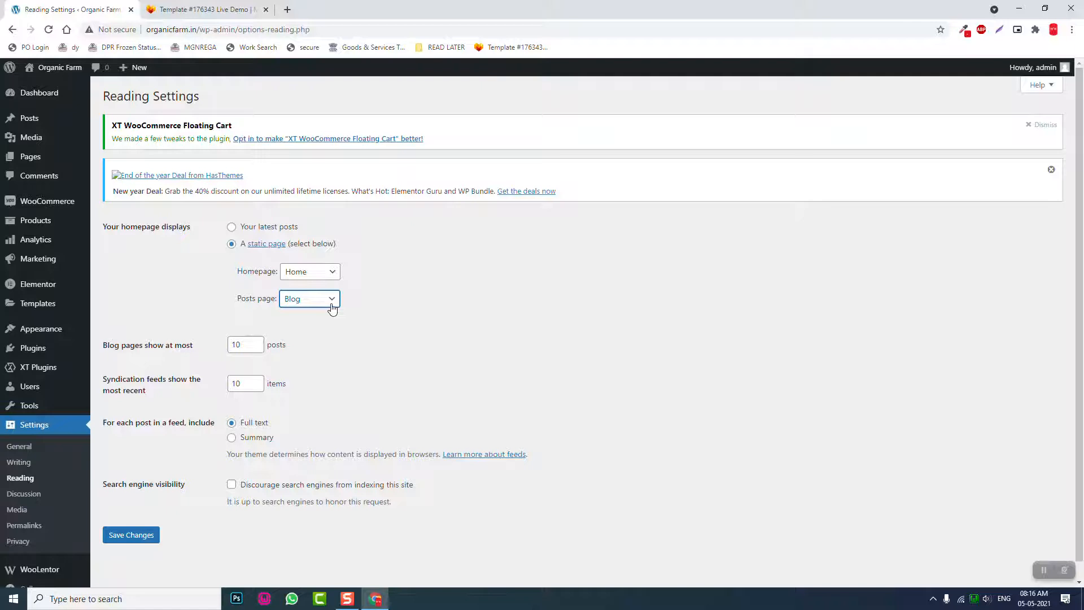
scroll(331, 312, down, 1)
click(145, 523)
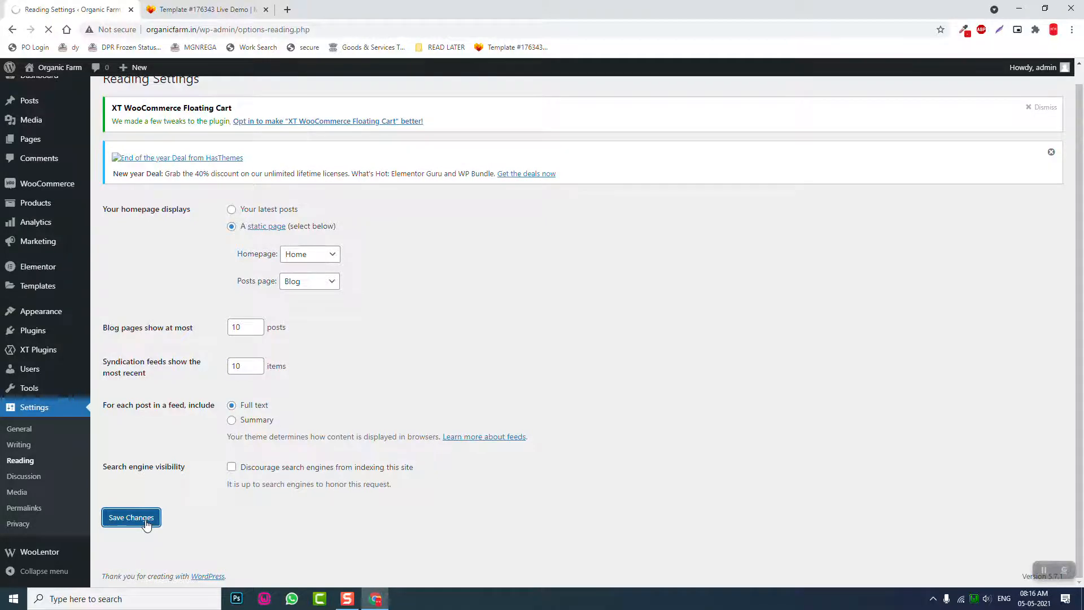
scroll(60, 506, down, 1)
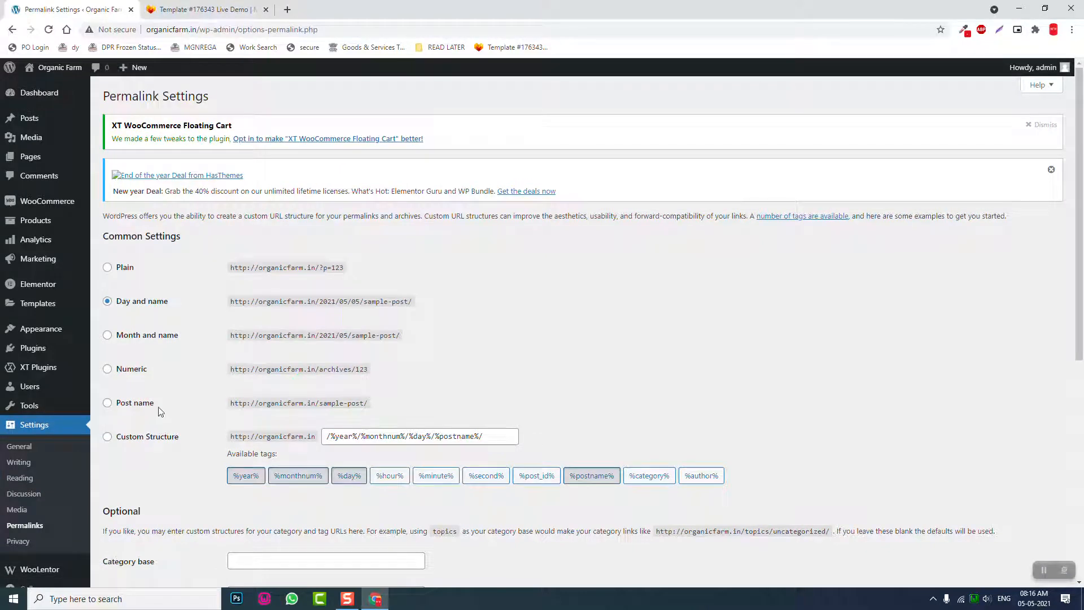
click(122, 403)
scroll(186, 537, down, 5)
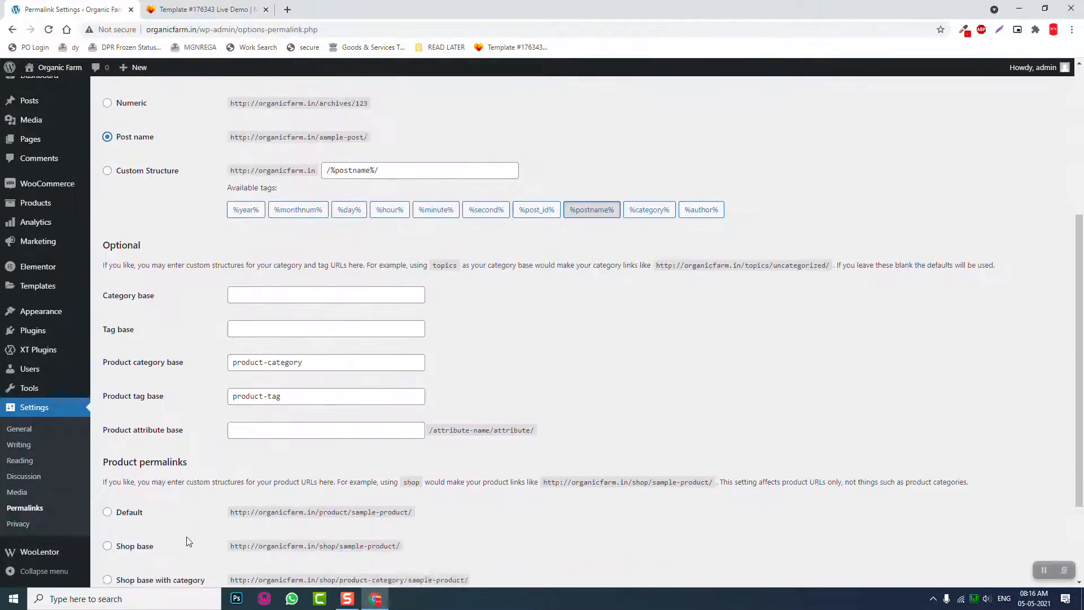
scroll(187, 537, down, 2)
click(137, 529)
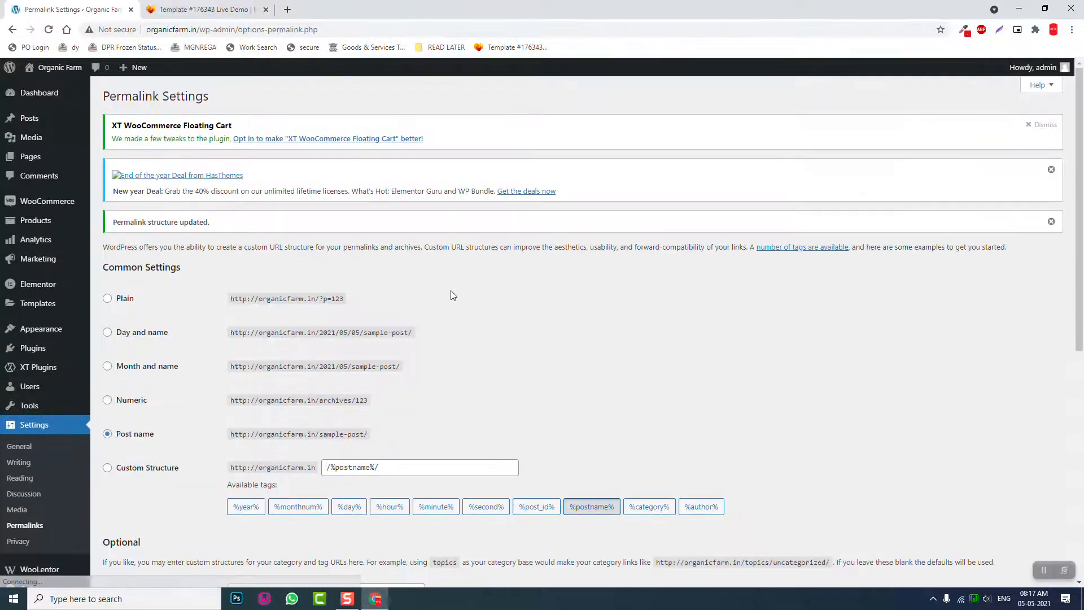
scroll(454, 290, down, 4)
scroll(458, 290, down, 5)
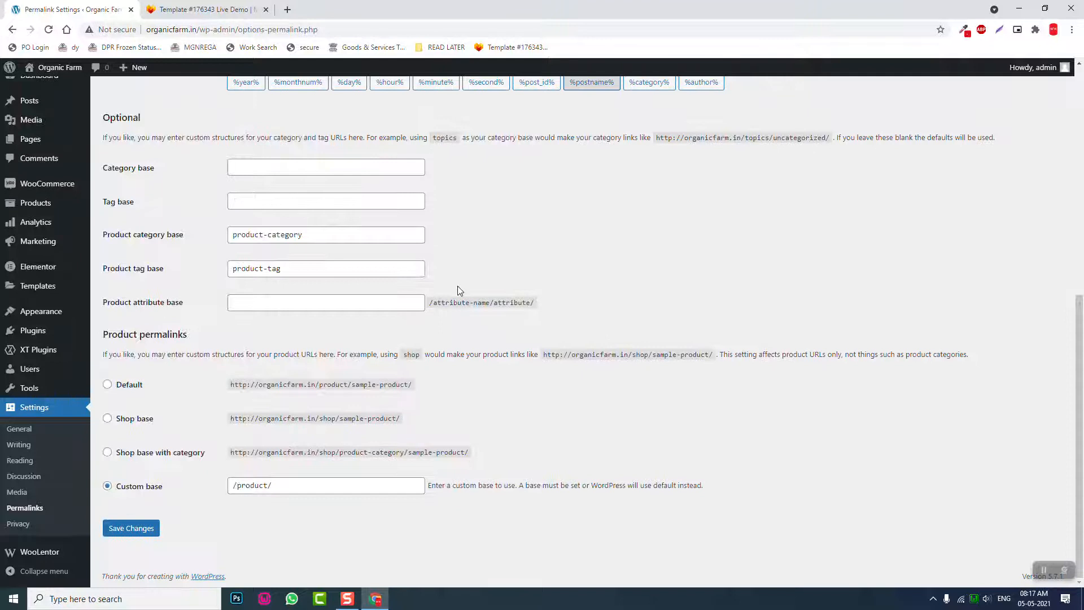
scroll(459, 290, up, 6)
scroll(458, 292, up, 2)
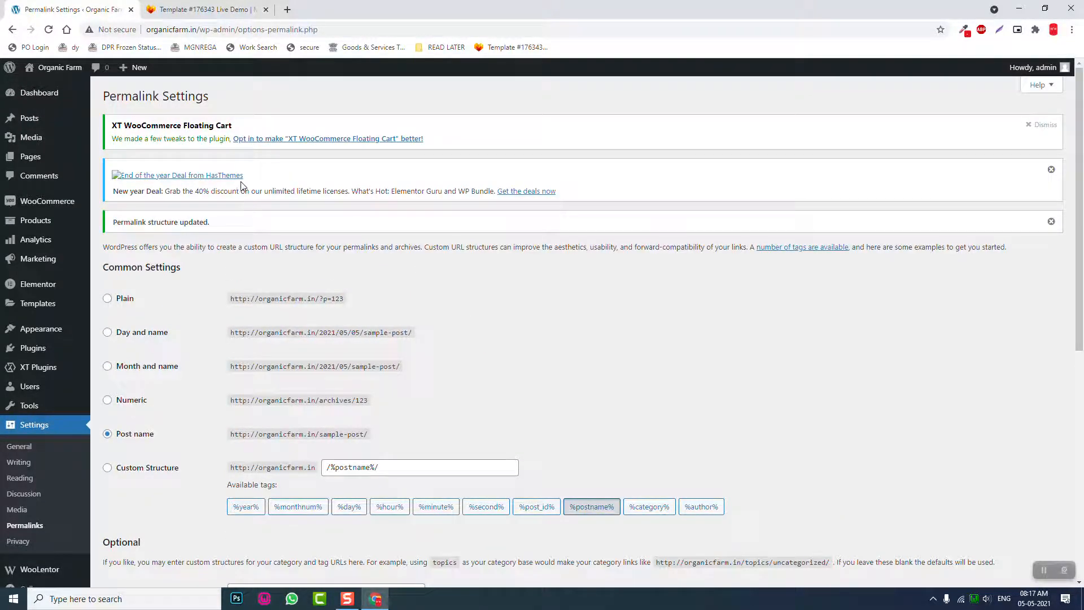
mouse_move(66, 204)
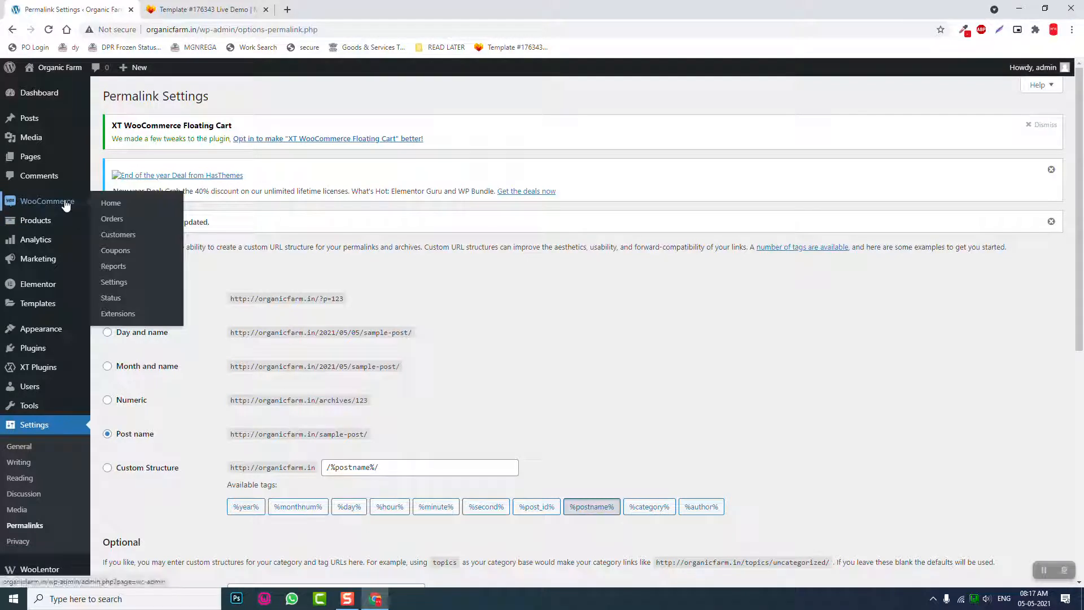
From the Dashboard, launch the WooCommerce setup with Start selling
click(40, 96)
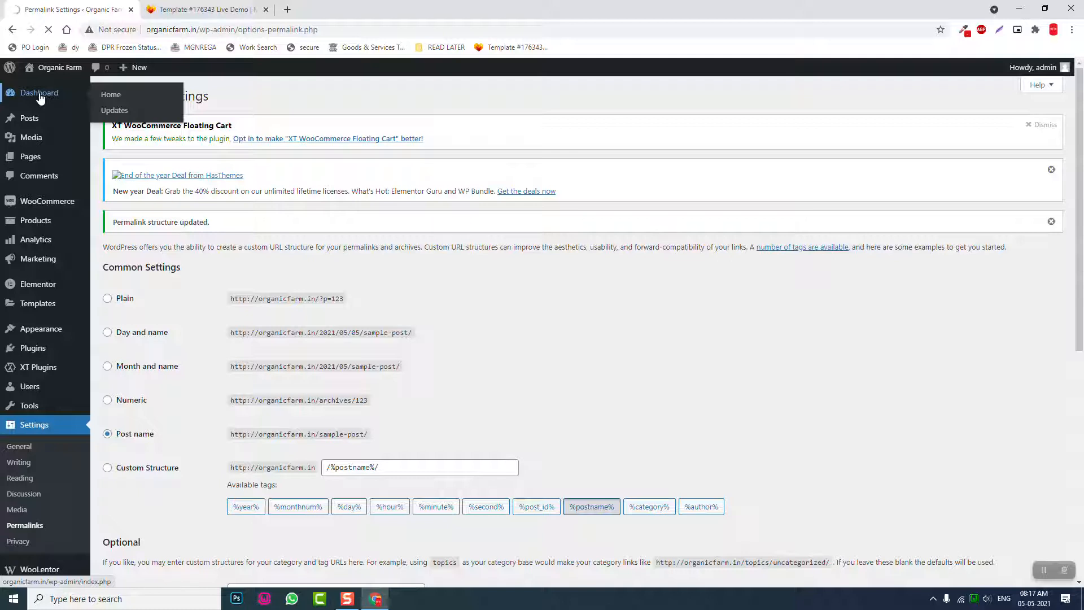
scroll(519, 247, down, 2)
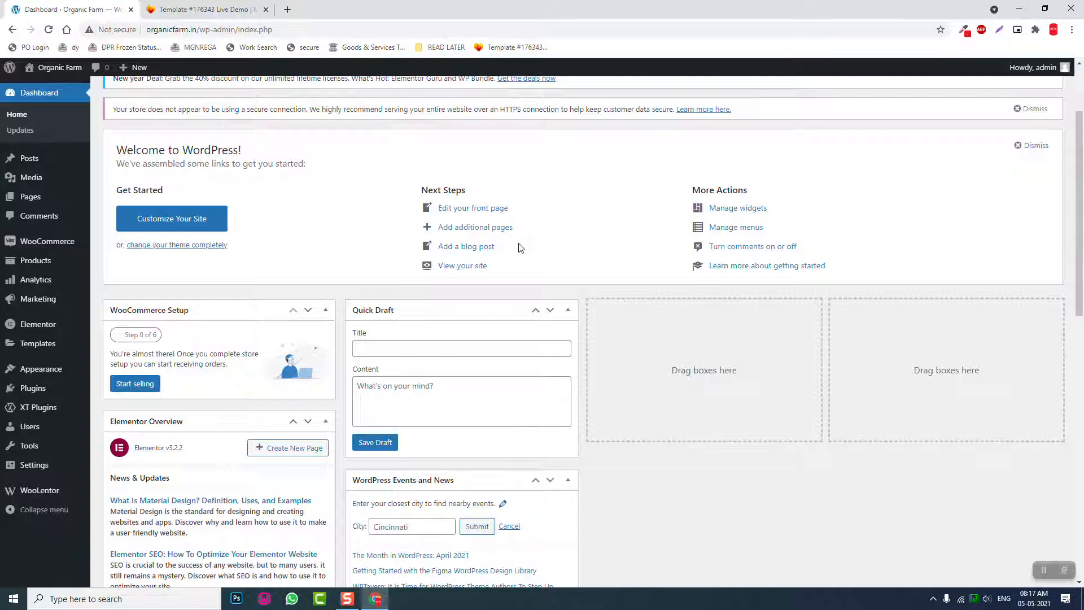
click(134, 388)
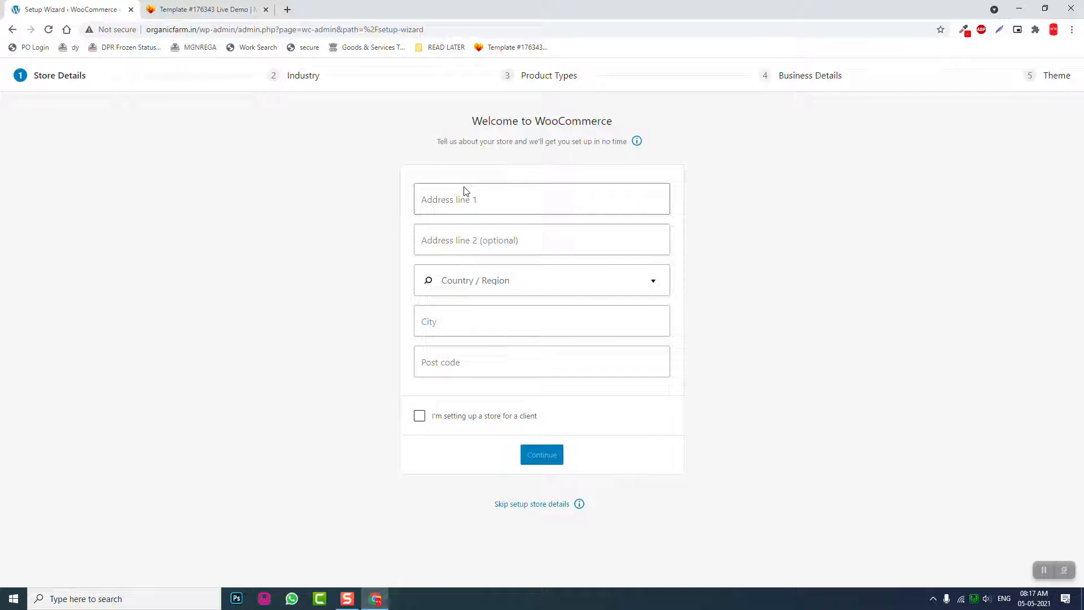
click(475, 199)
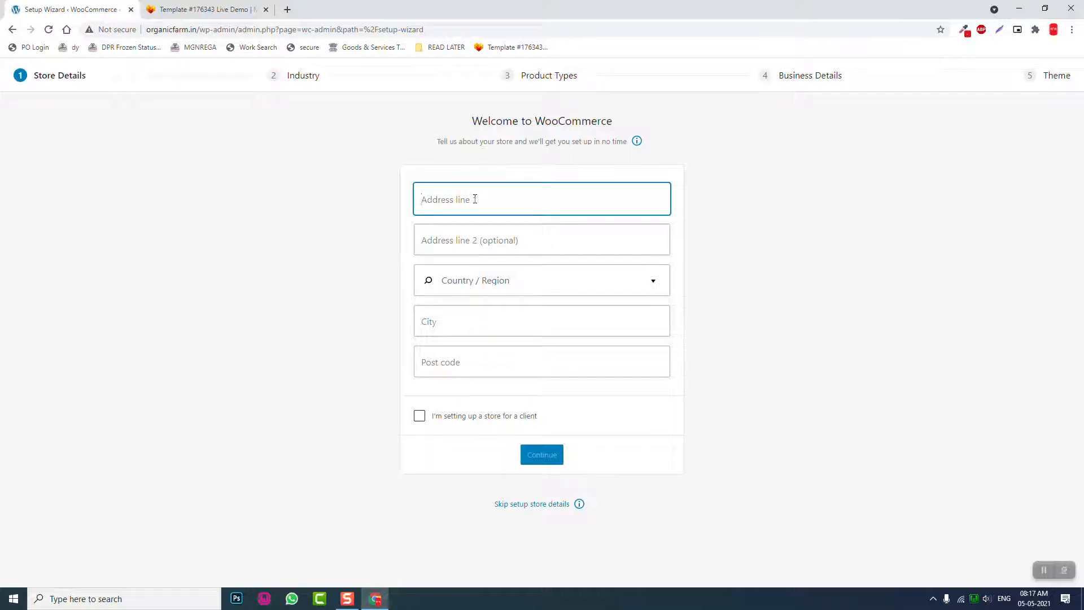
key(Tab)
text(Imphal)
key(BackSpace)
key(BackSpace)
key(BackSpace)
key(BackSpace)
key(BackSpace)
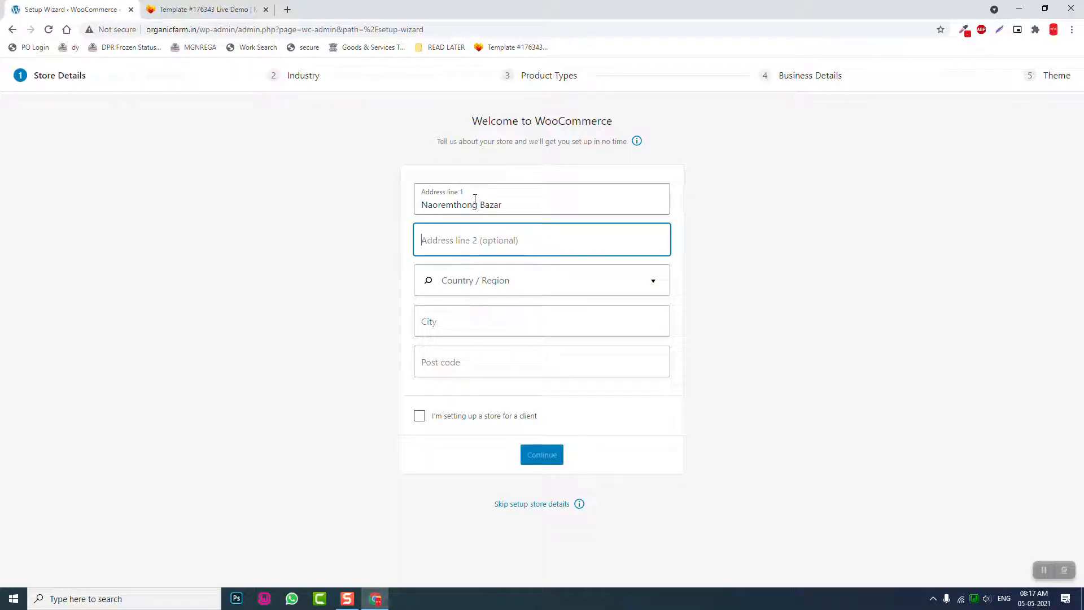
Set region India — Manipur, city Imphal, post code 795001, tick client store, and continue
click(537, 277)
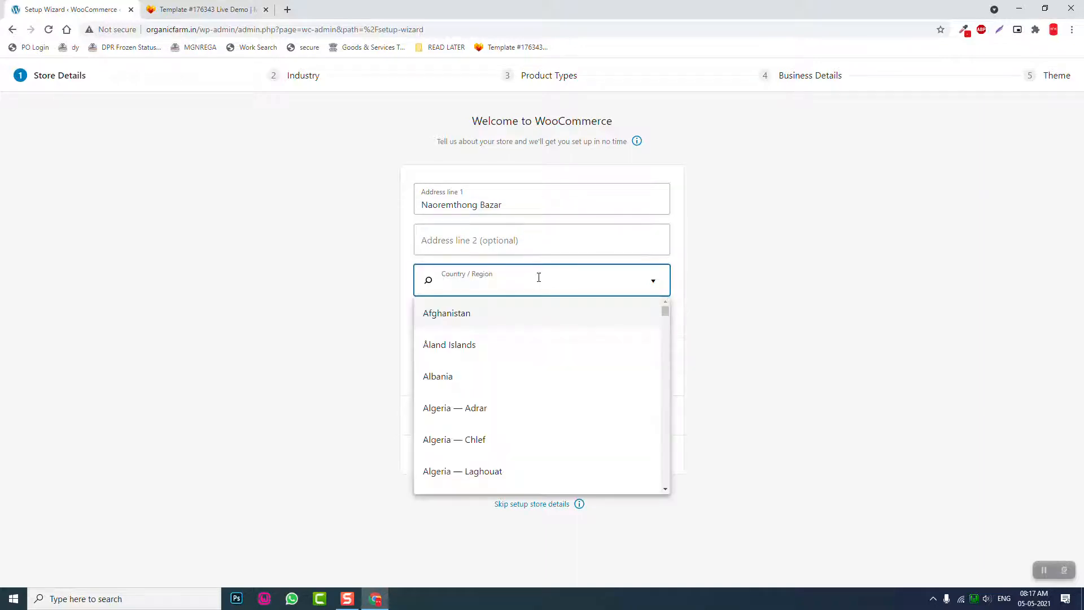
text(indi)
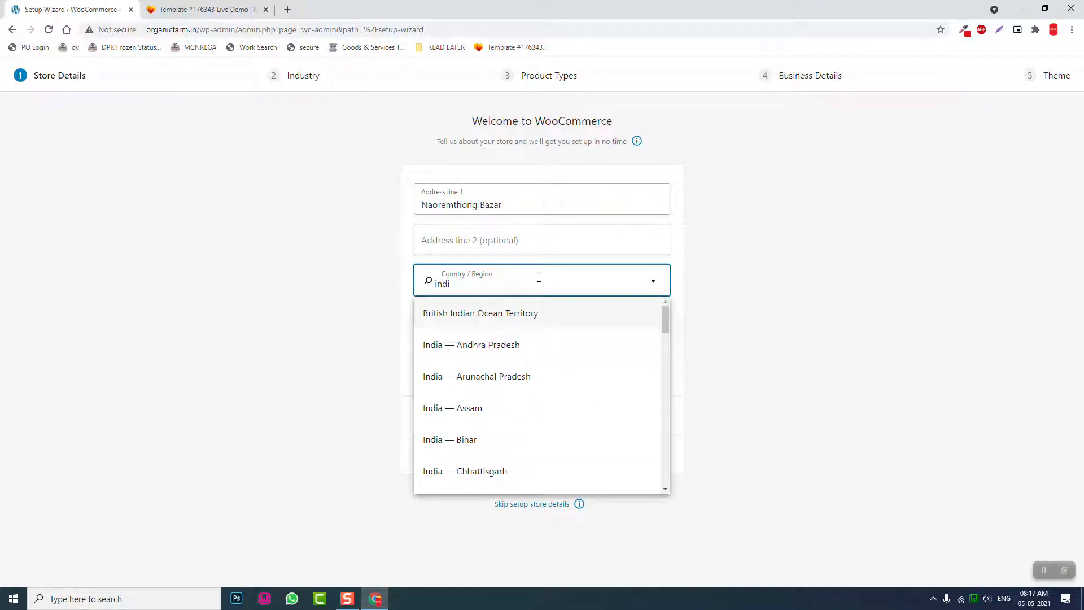
text( man)
key(BackSpace)
key(BackSpace)
key(BackSpace)
key(BackSpace)
key(BackSpace)
key(BackSpace)
key(BackSpace)
key(BackSpace)
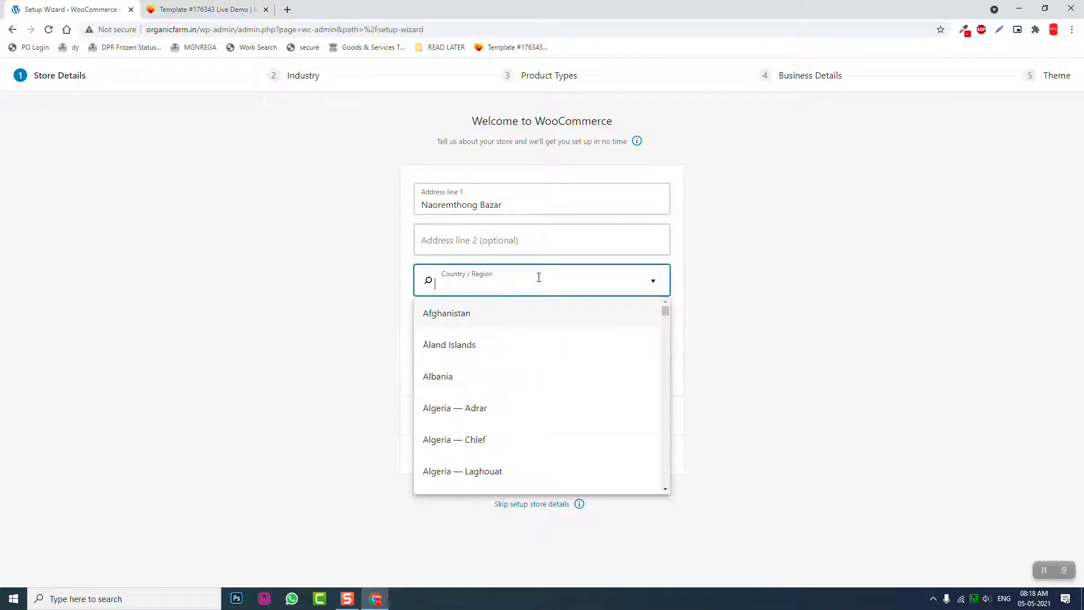
text(manipur)
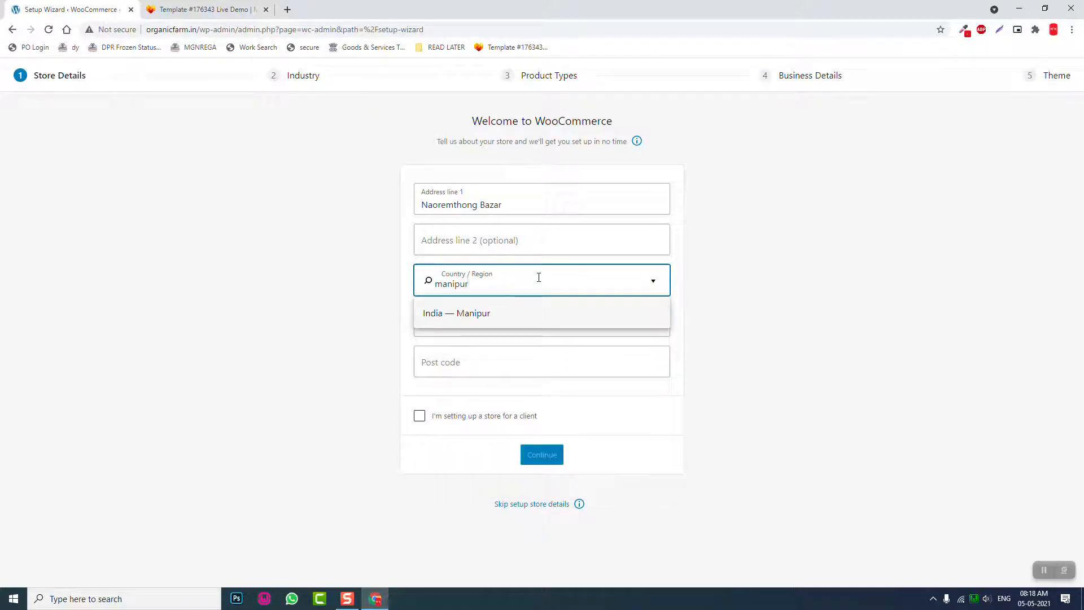
click(521, 314)
click(503, 326)
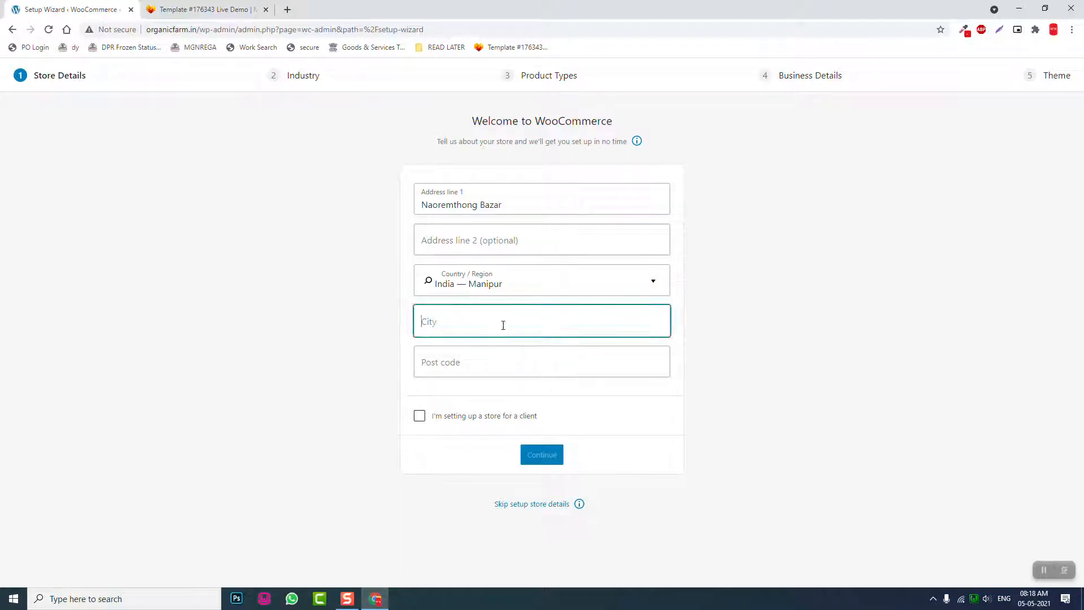
text(Imphal)
key(Tab)
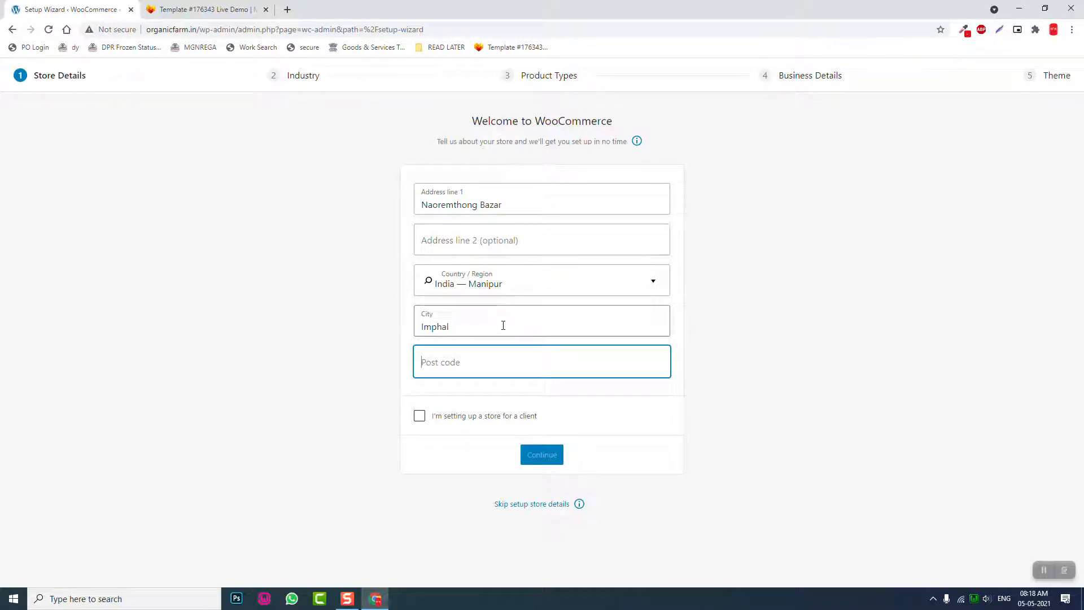
text(795001)
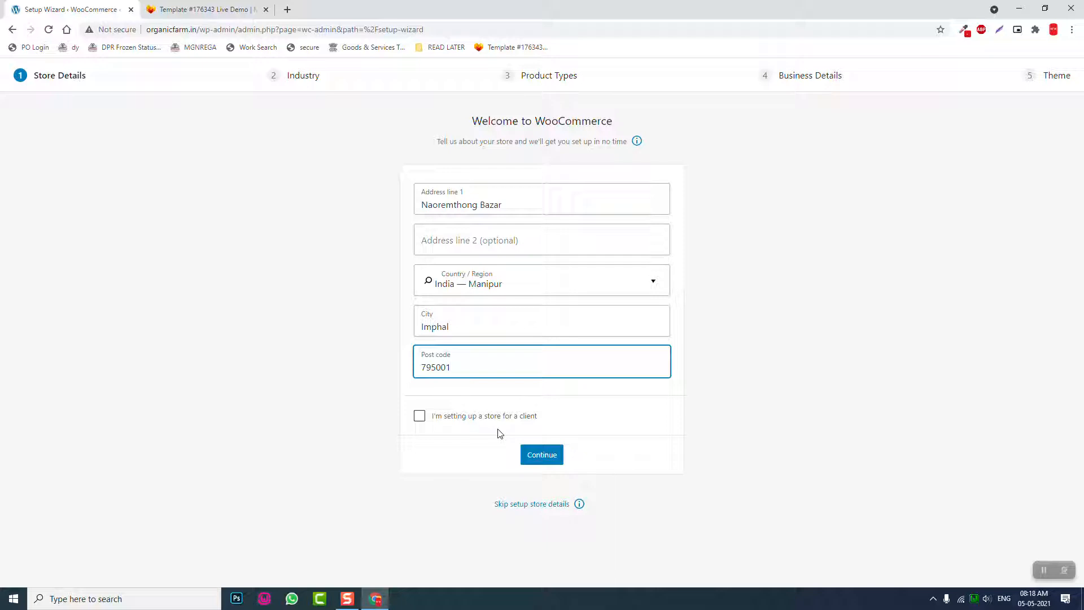
click(458, 423)
click(551, 458)
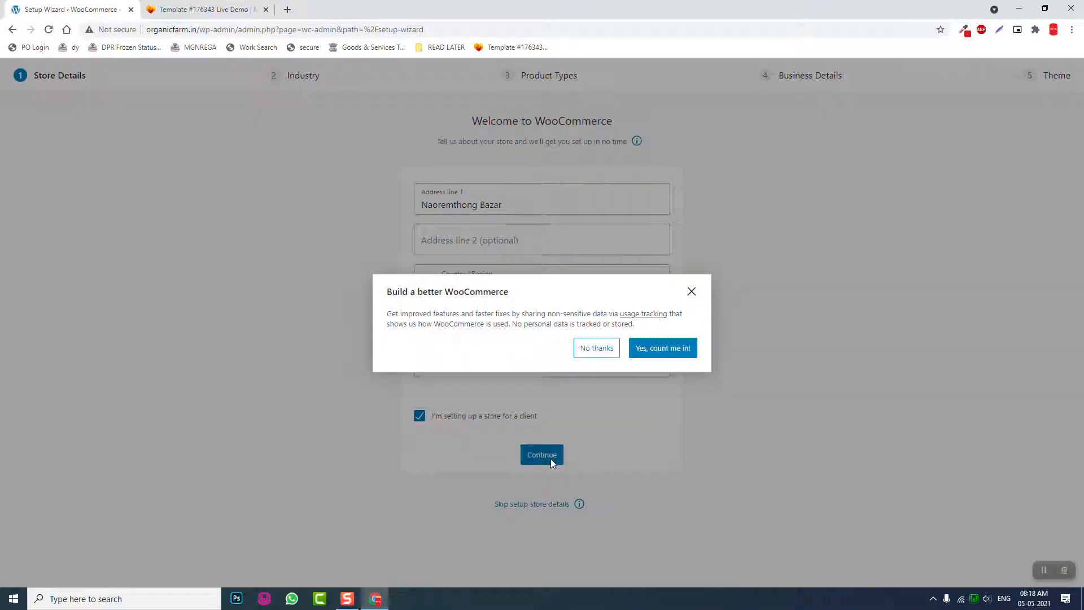
Decline usage tracking and choose Food and drink as the store's industry
click(608, 349)
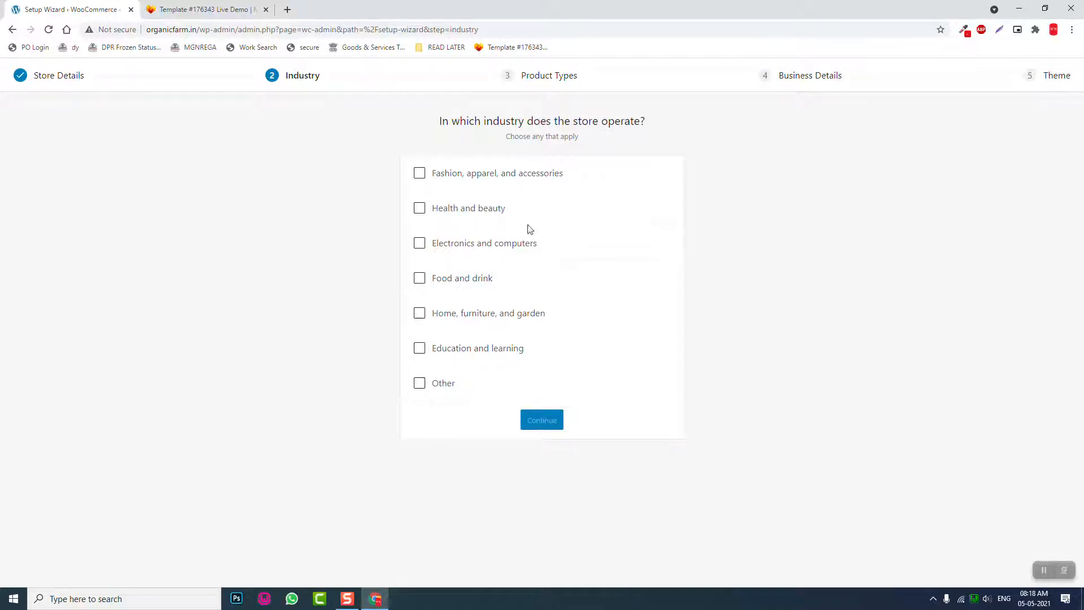
click(457, 289)
click(538, 424)
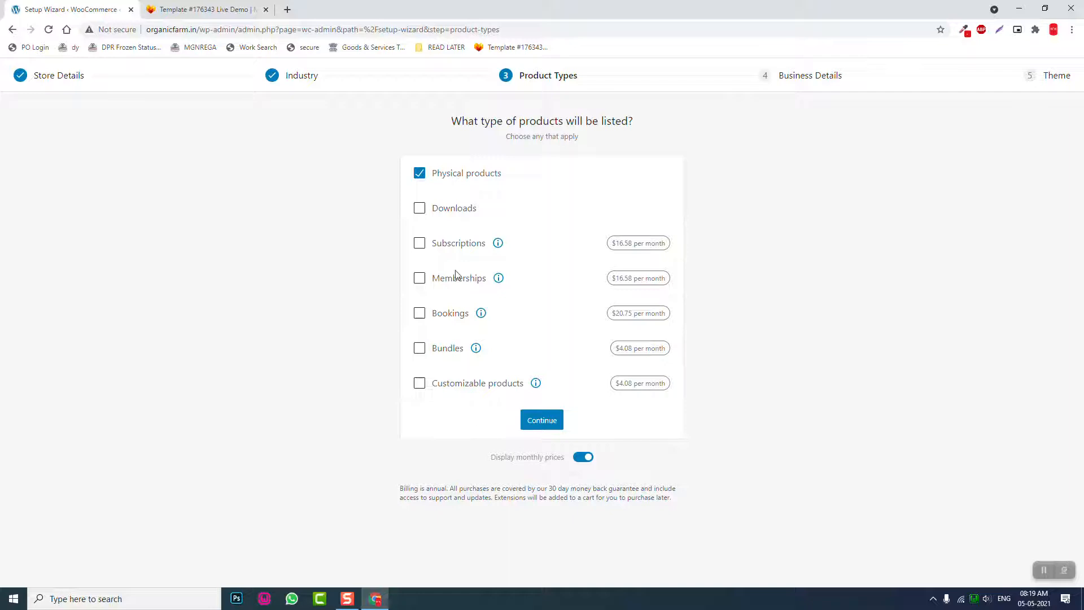
Keep Physical products as the product type and continue to Business Details
click(547, 428)
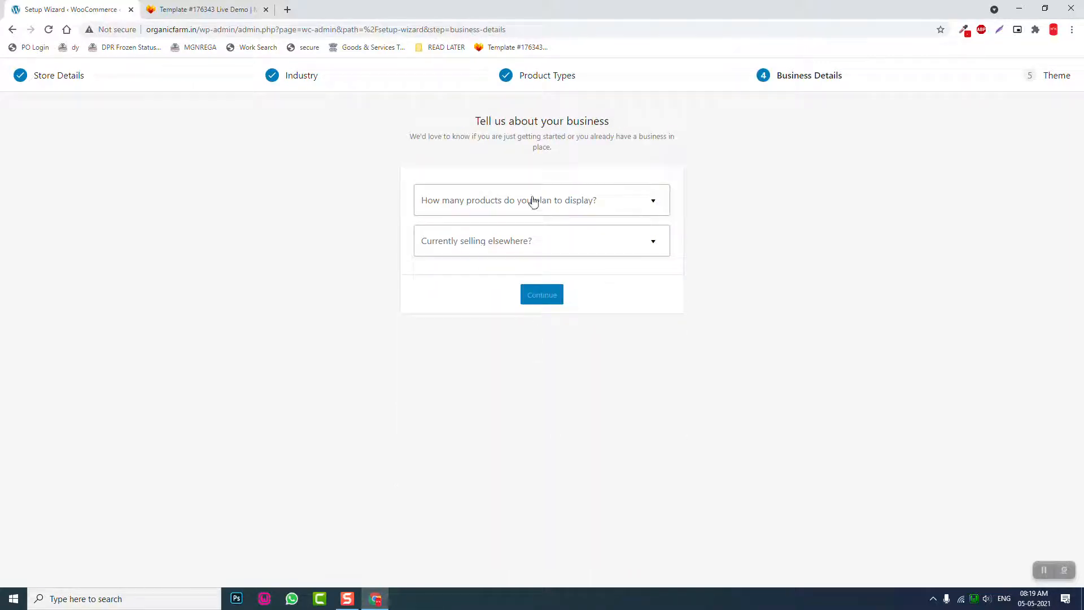
Answer 11 - 100 products, selling in person at physical stores/events, and £0.00 annual revenue
click(620, 204)
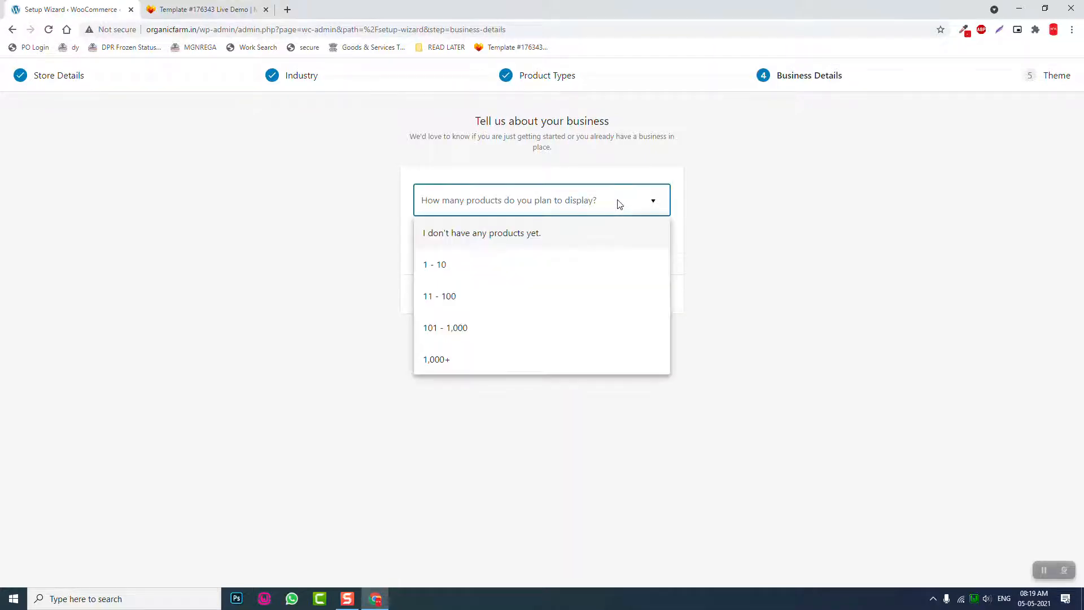
click(582, 276)
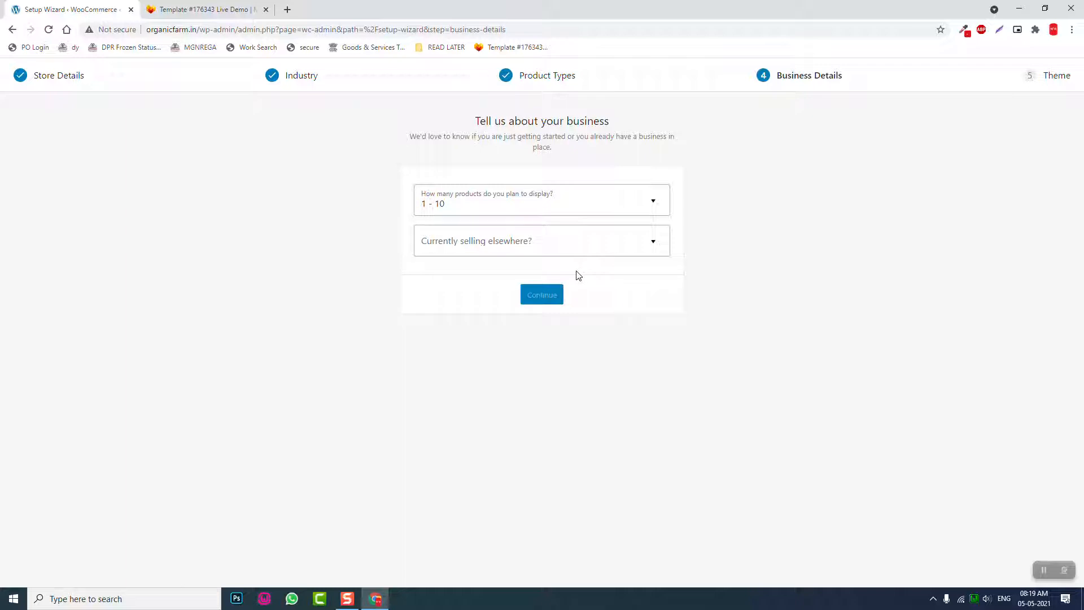
click(546, 195)
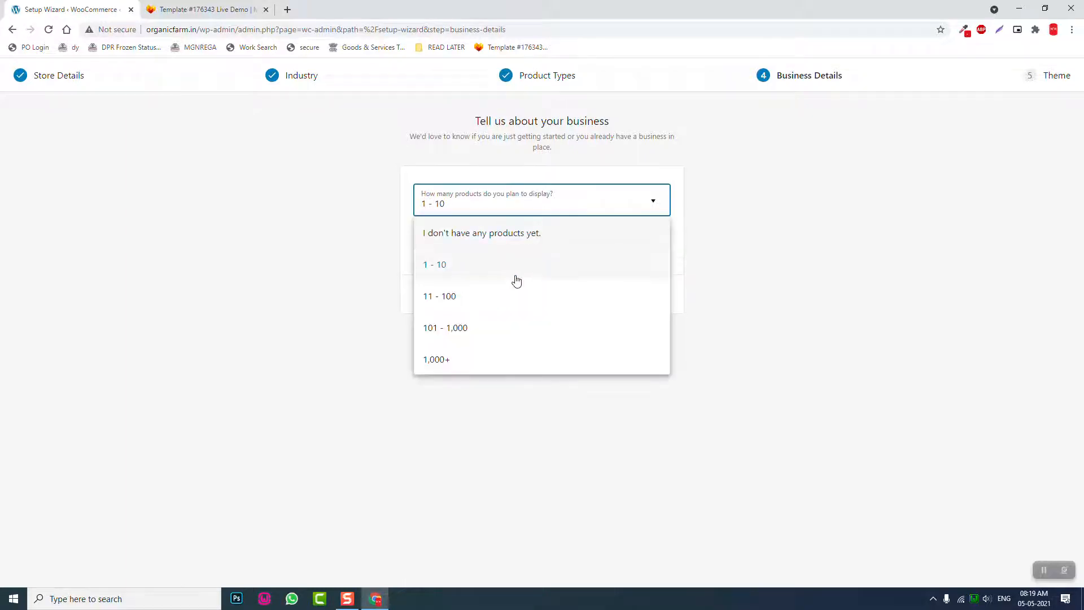
click(514, 295)
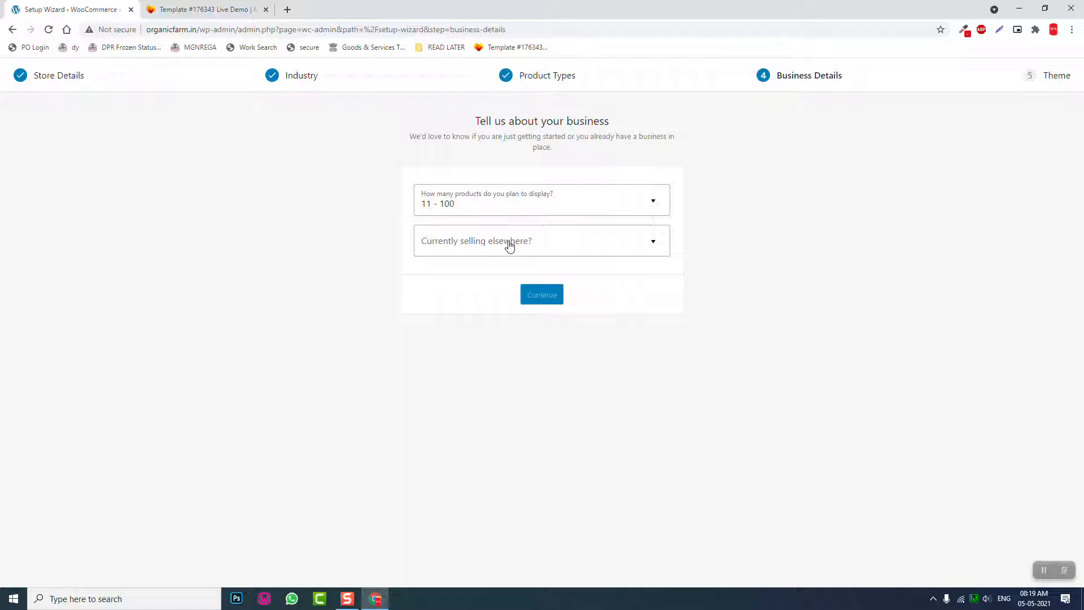
click(545, 246)
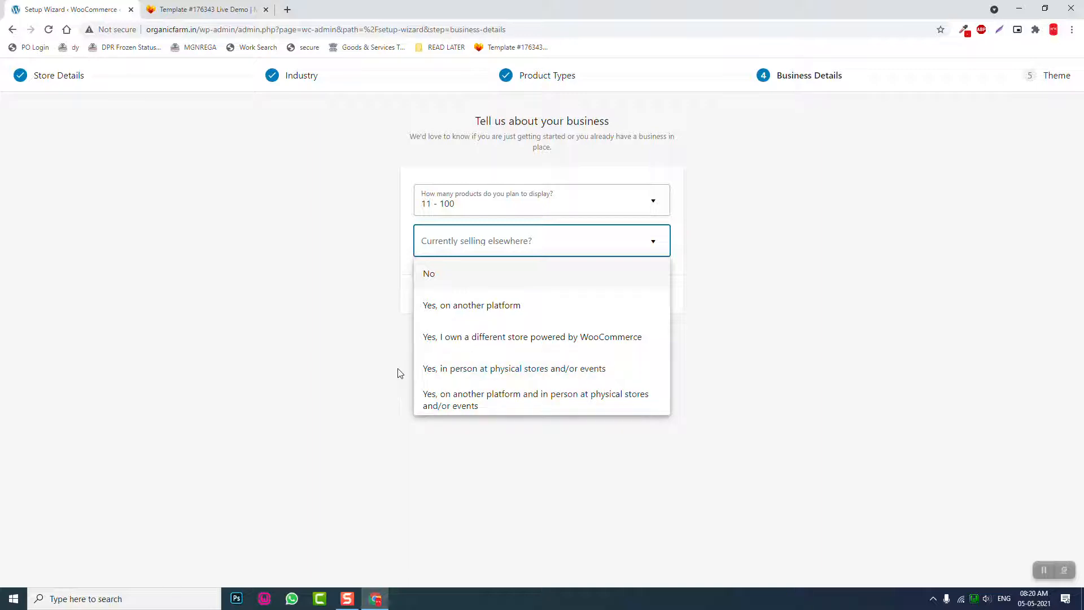
click(550, 376)
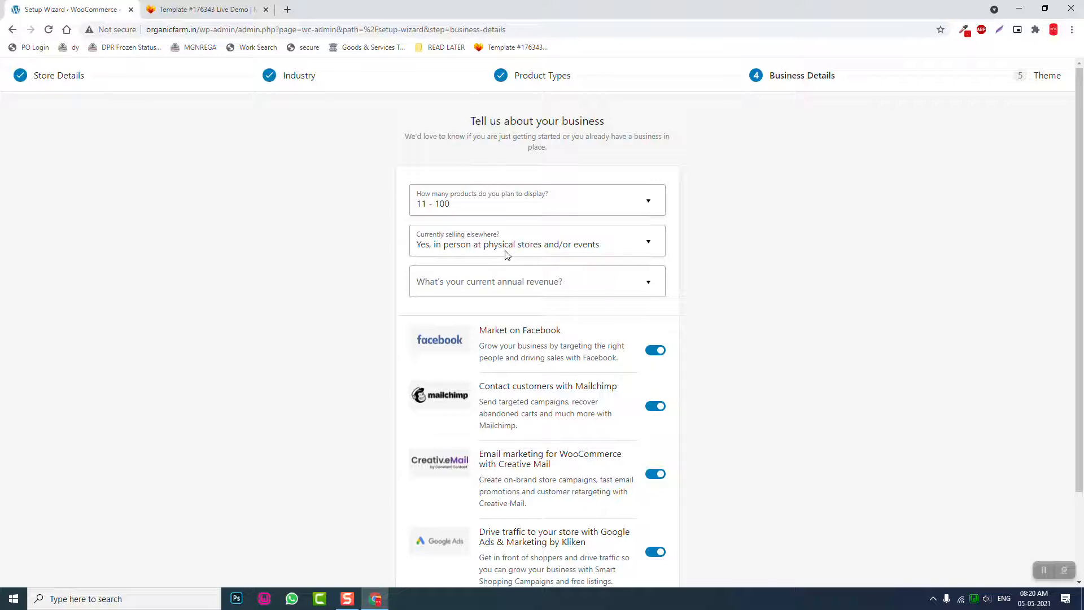
click(541, 289)
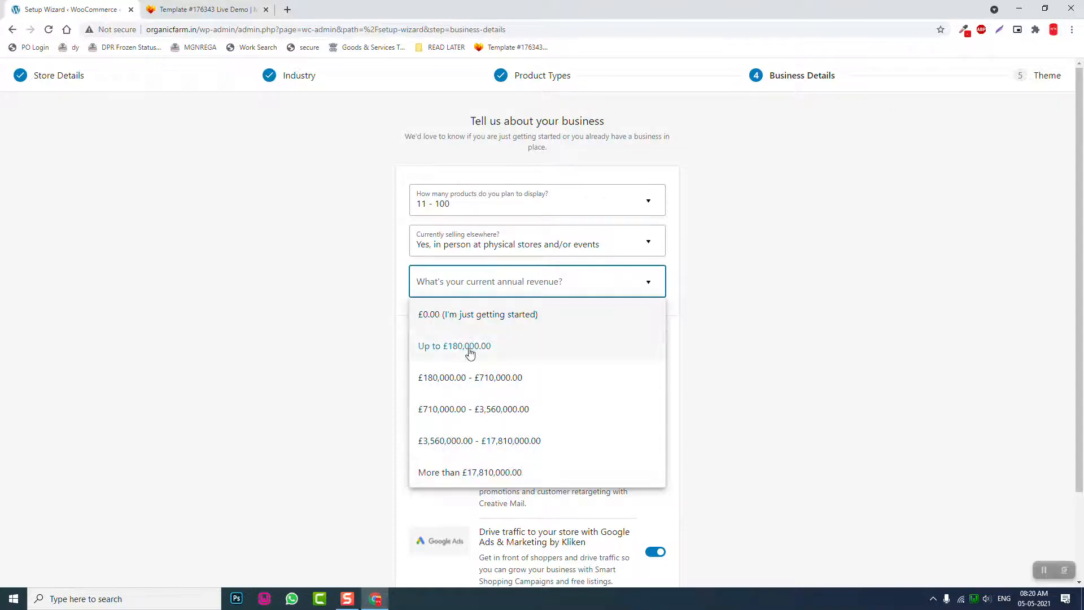
click(489, 320)
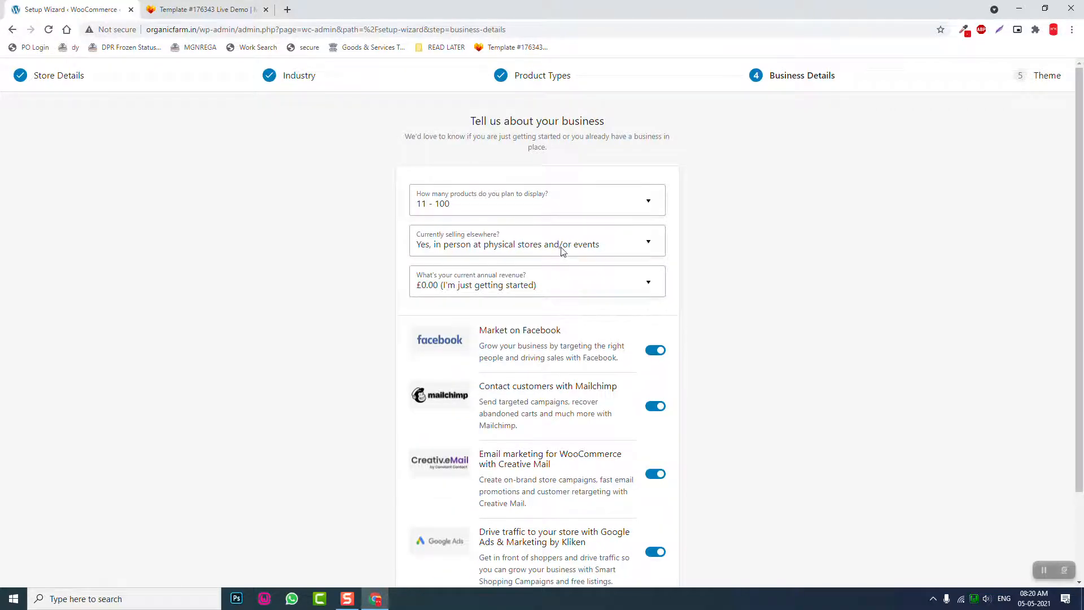
scroll(562, 257, down, 2)
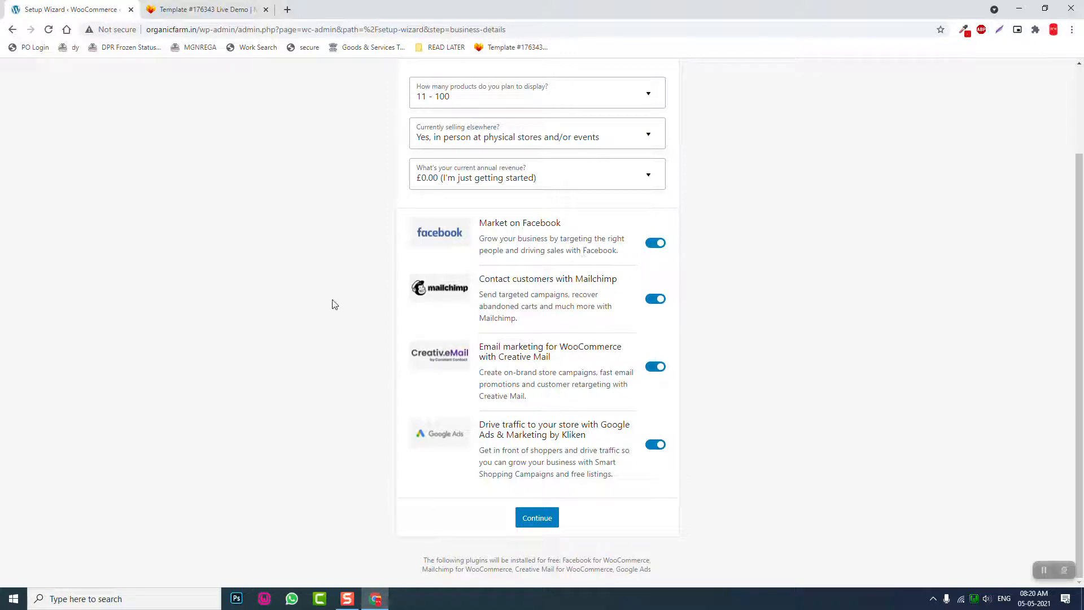
Turn off the Facebook, Mailchimp, Creative Mail and Google Ads add-ons and submit
click(654, 245)
click(652, 300)
click(654, 367)
click(654, 460)
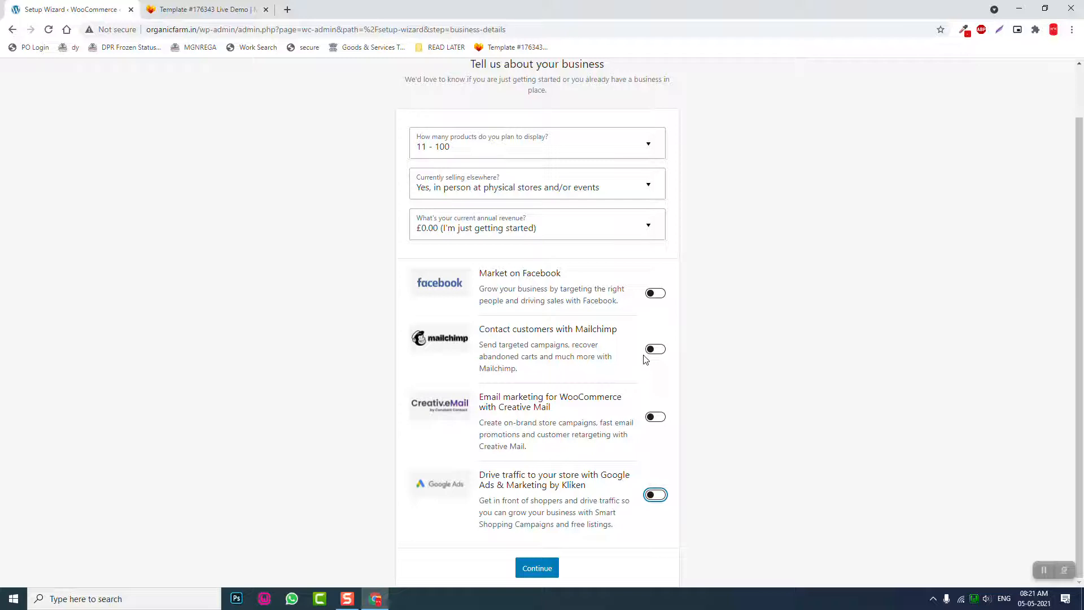
click(542, 571)
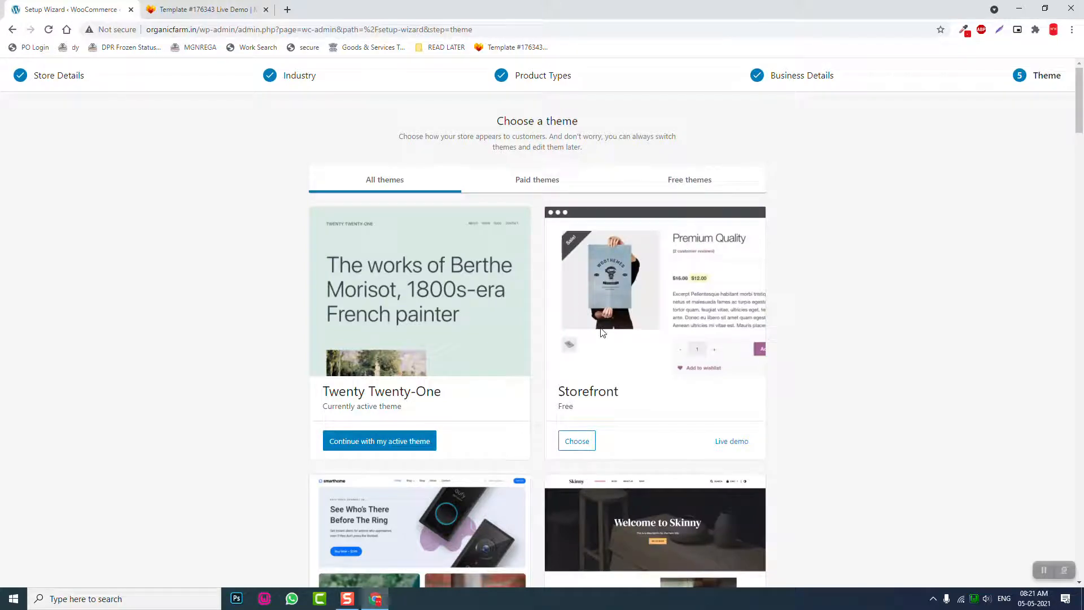
Browse the theme options and continue with the active Twenty Twenty-One theme
scroll(603, 333, down, 1)
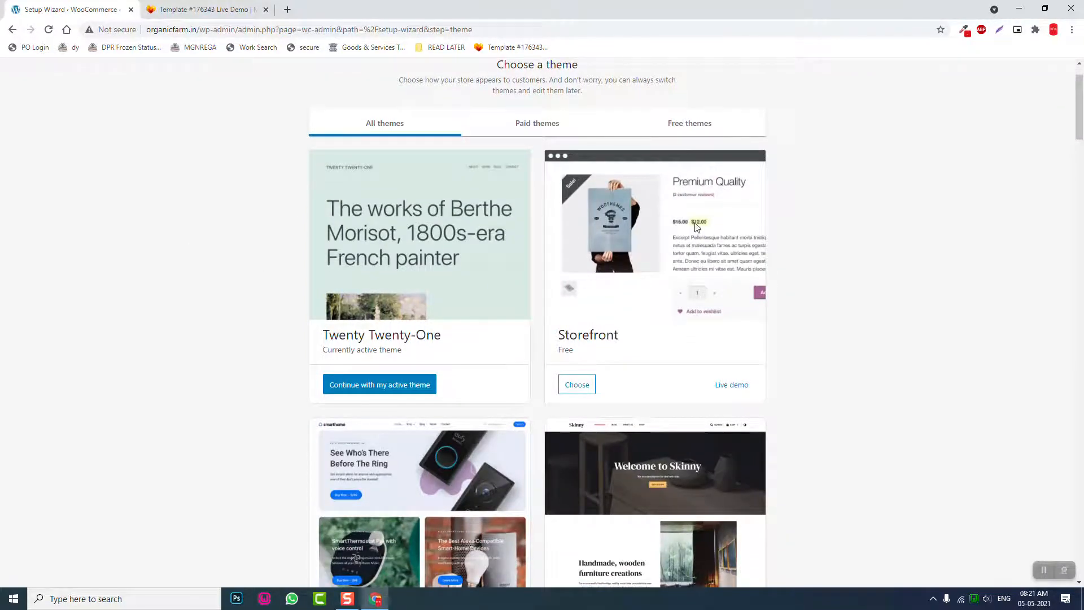
scroll(568, 293, down, 1)
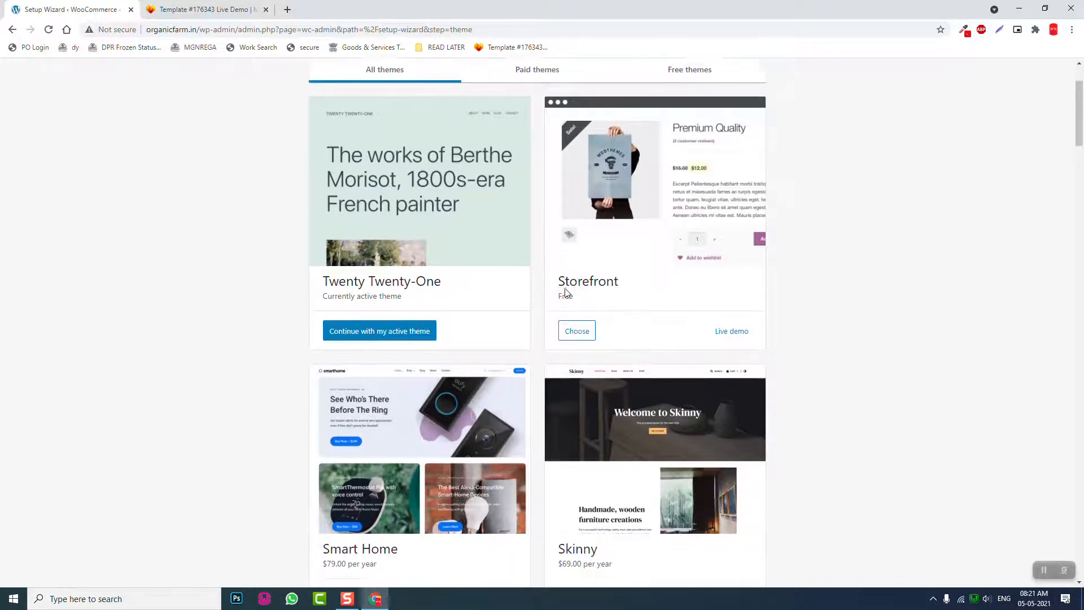
scroll(566, 292, down, 3)
scroll(554, 310, down, 3)
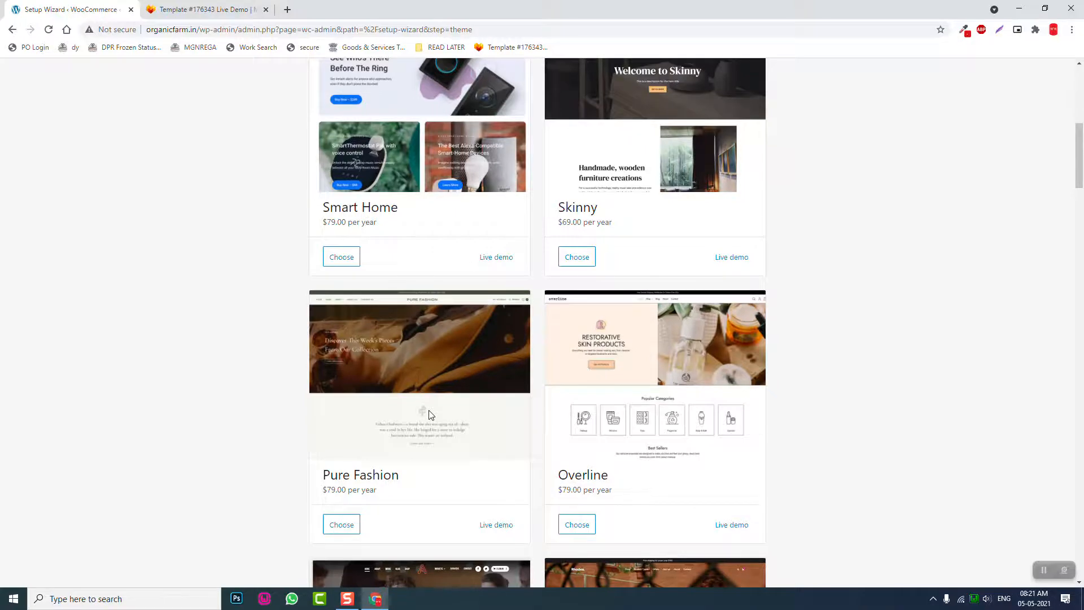
scroll(430, 415, up, 3)
scroll(429, 415, down, 10)
scroll(429, 414, up, 7)
scroll(429, 413, up, 8)
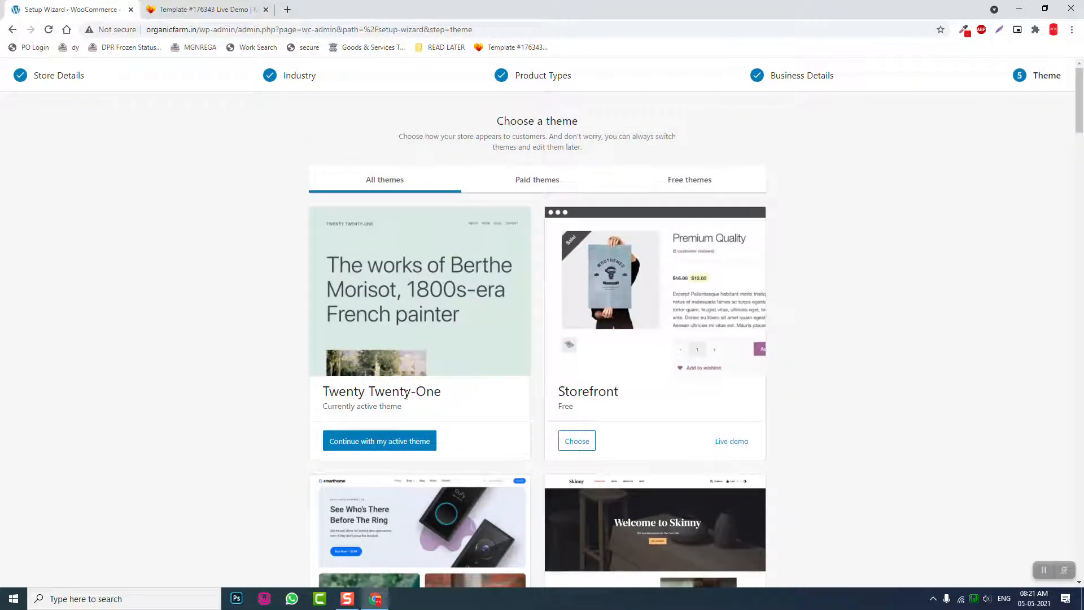
click(402, 445)
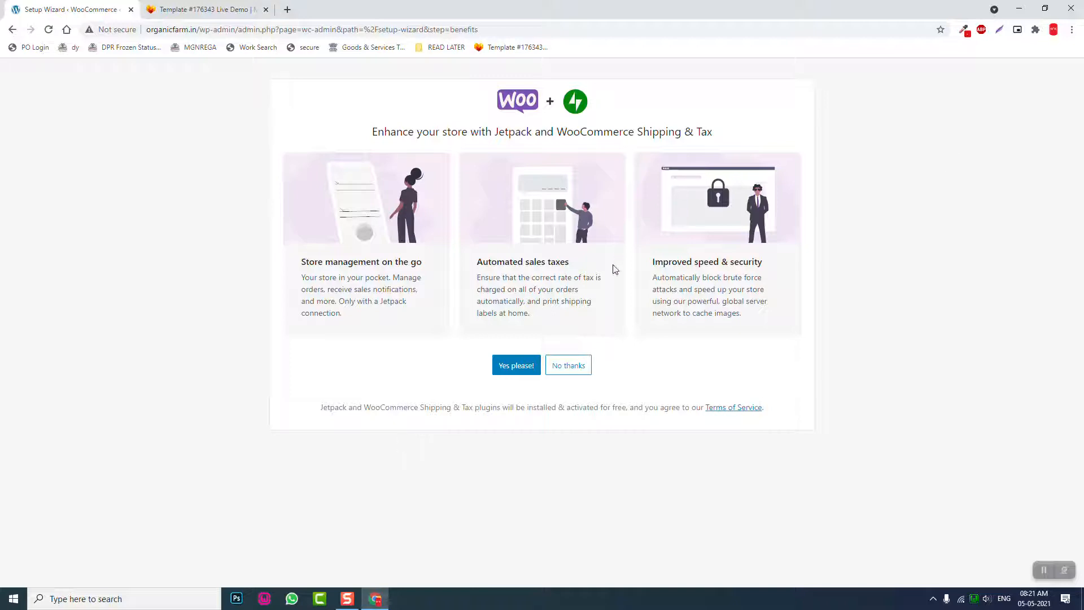
Skip the Jetpack and WooCommerce Shipping & Tax plugins to finish the setup wizard
click(569, 366)
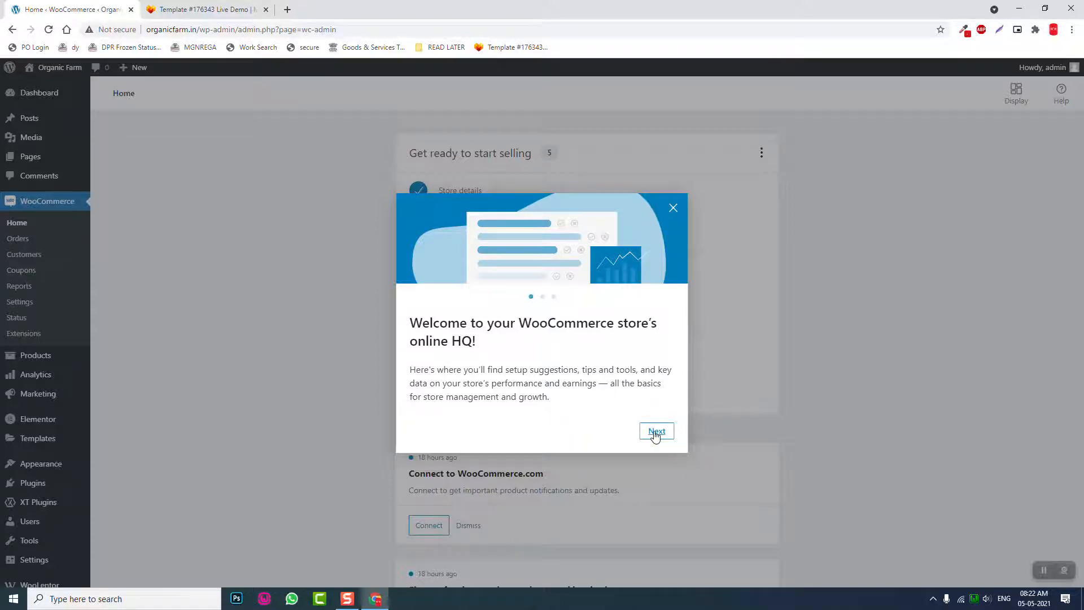
Complete the three-slide welcome tour and open the payment methods setup task
click(655, 433)
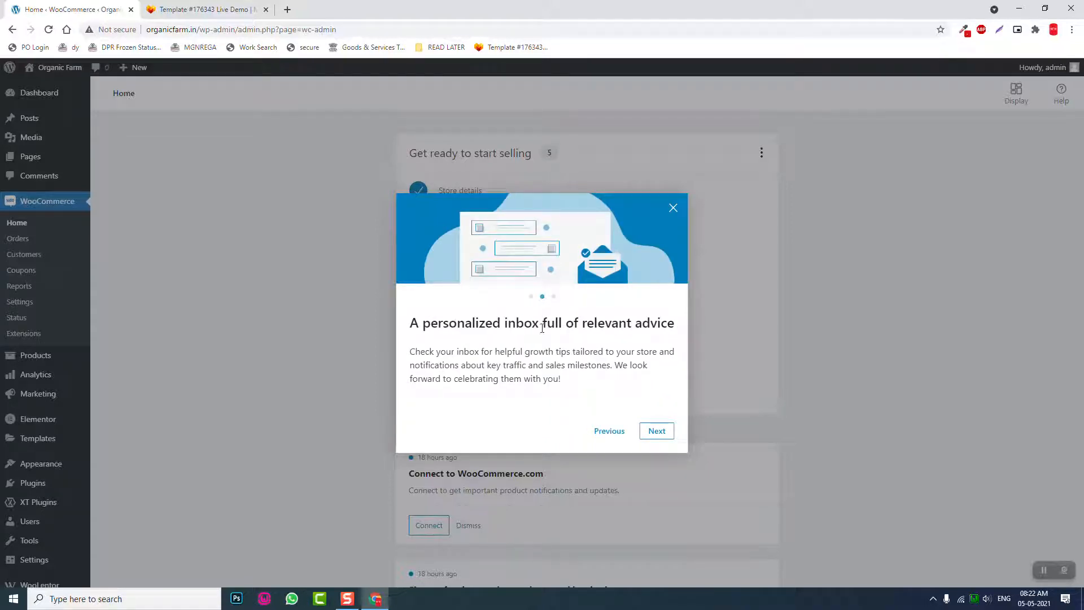
click(655, 431)
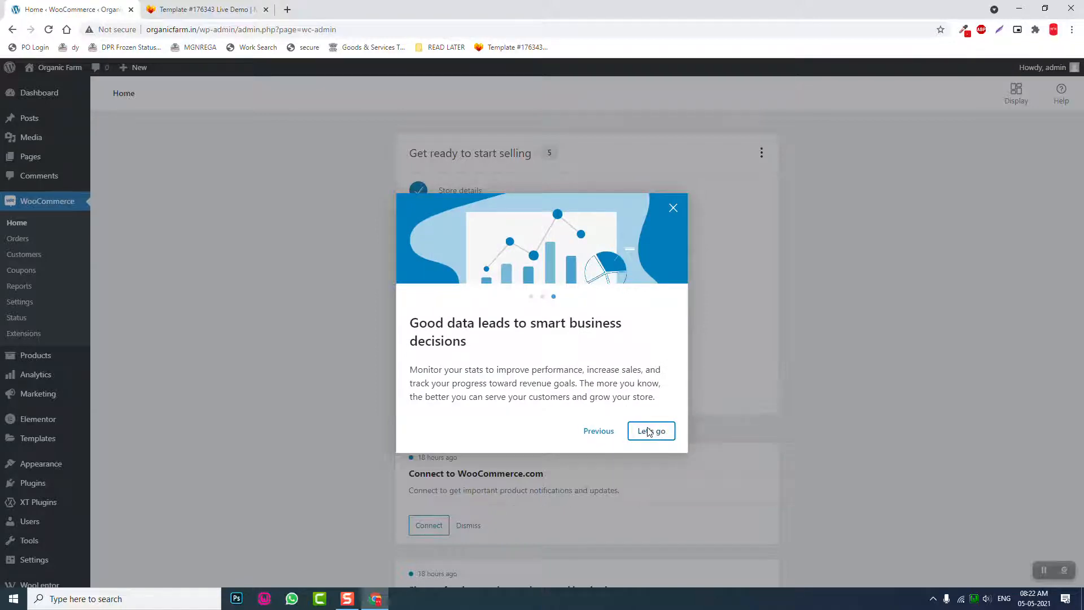
click(649, 431)
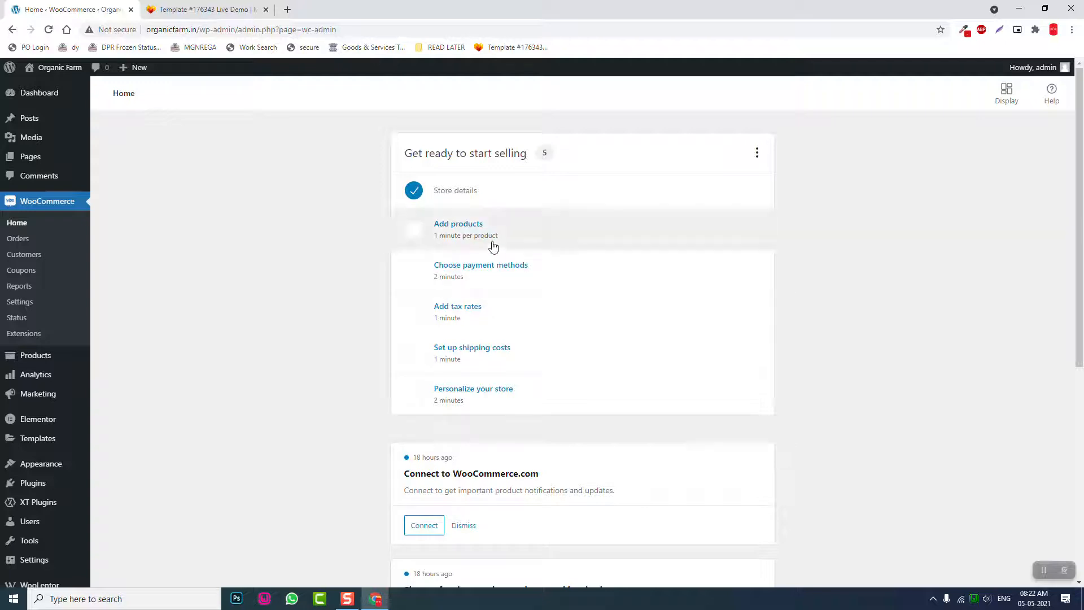
click(489, 277)
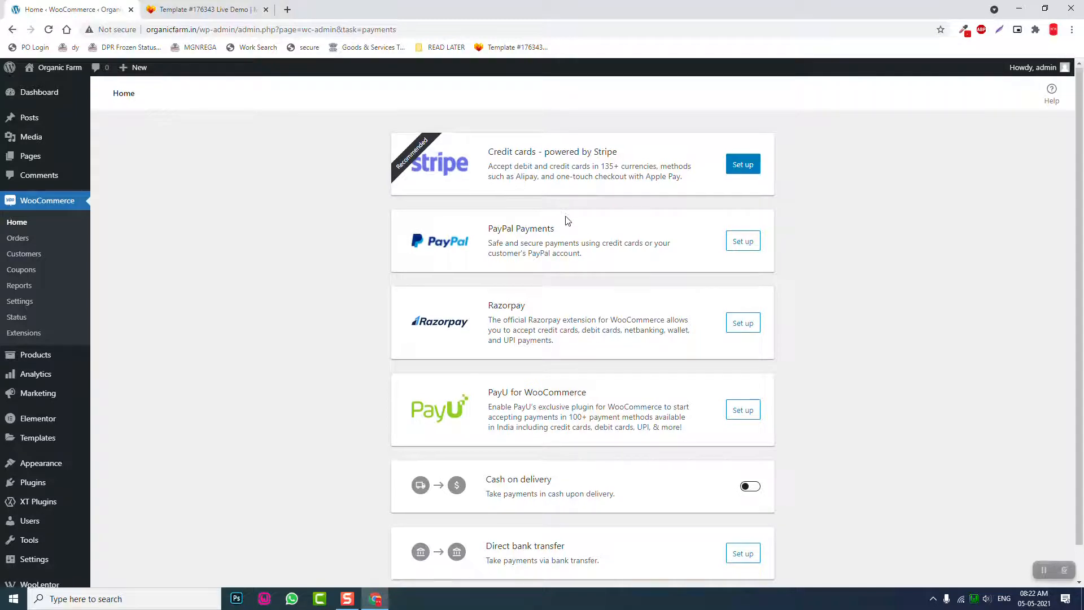
Scroll through the payment providers list: Stripe, PayPal, Razorpay, PayU, cash on delivery and bank transfer
scroll(566, 217, down, 1)
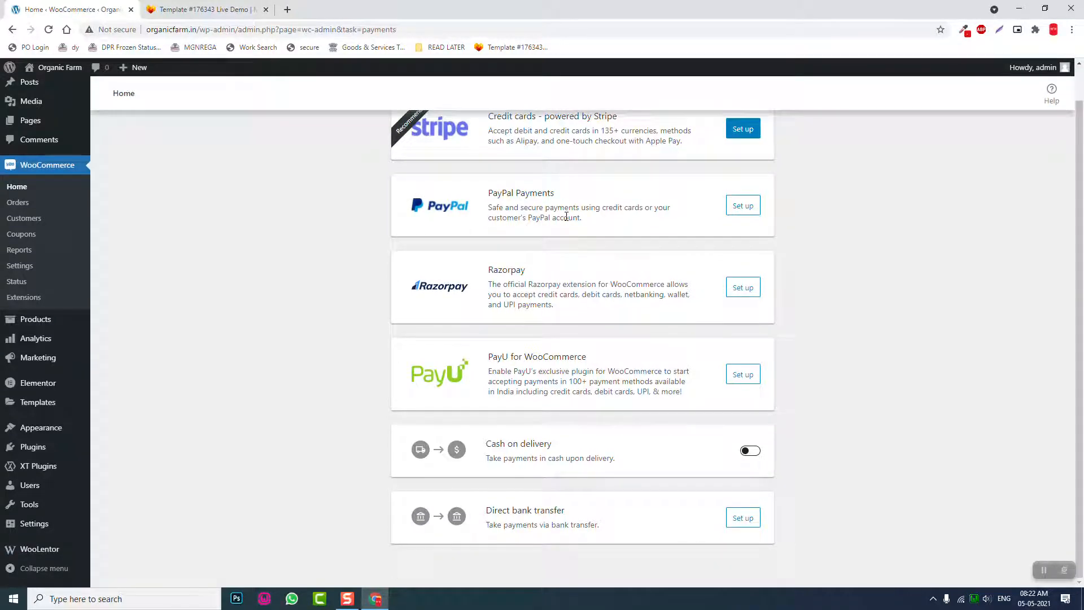
scroll(566, 216, up, 1)
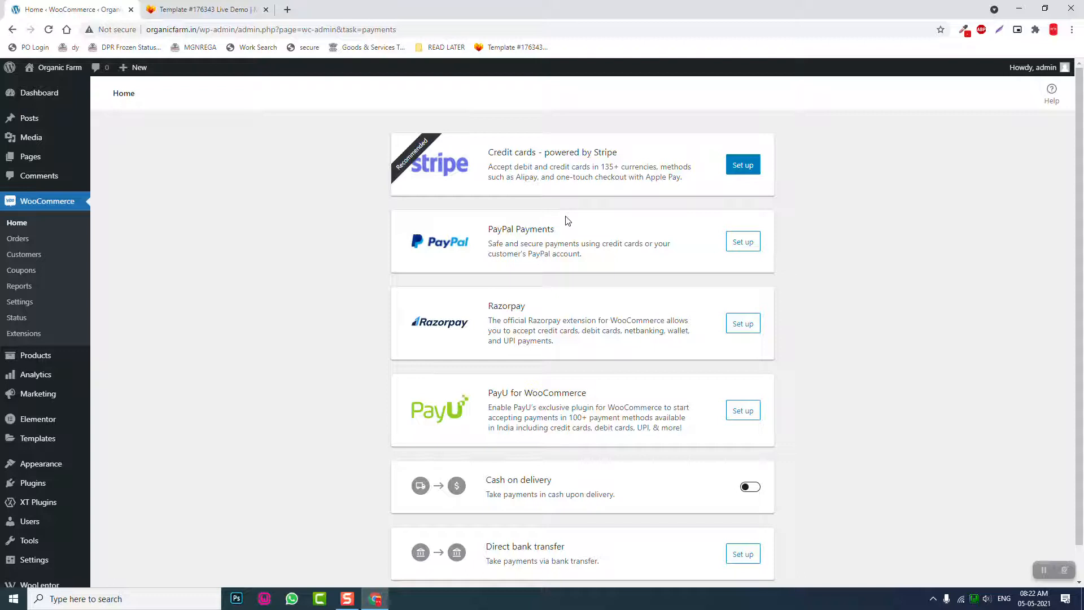
scroll(566, 217, down, 1)
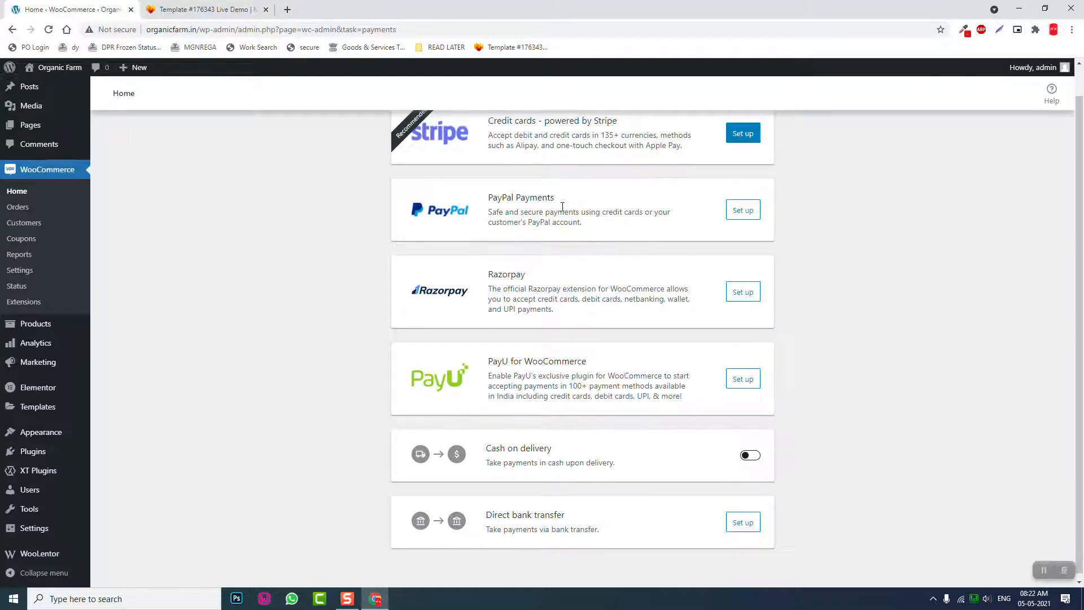
scroll(563, 209, up, 1)
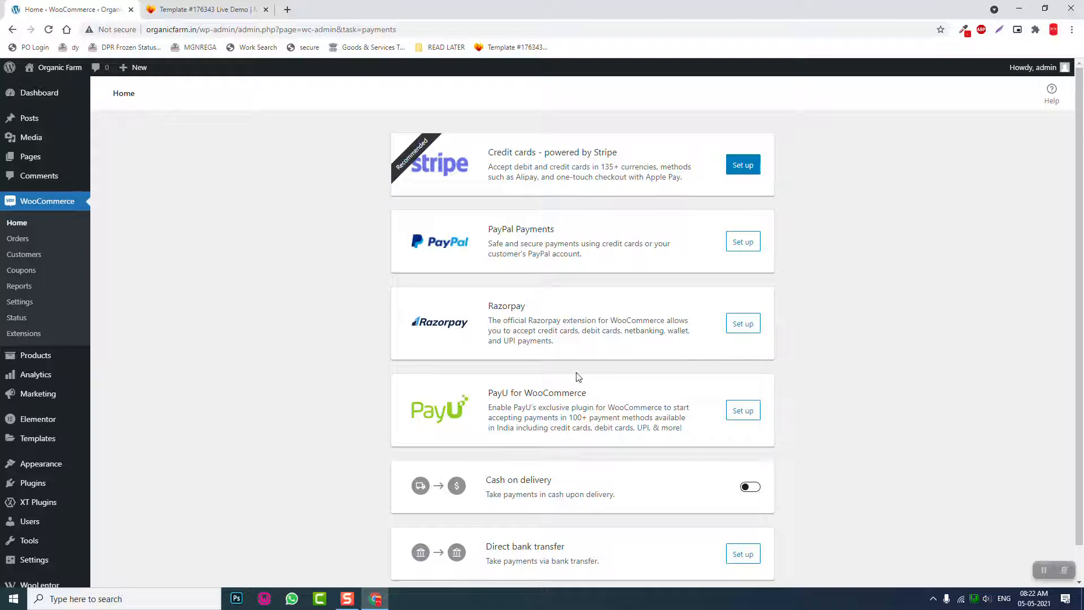
scroll(533, 363, down, 1)
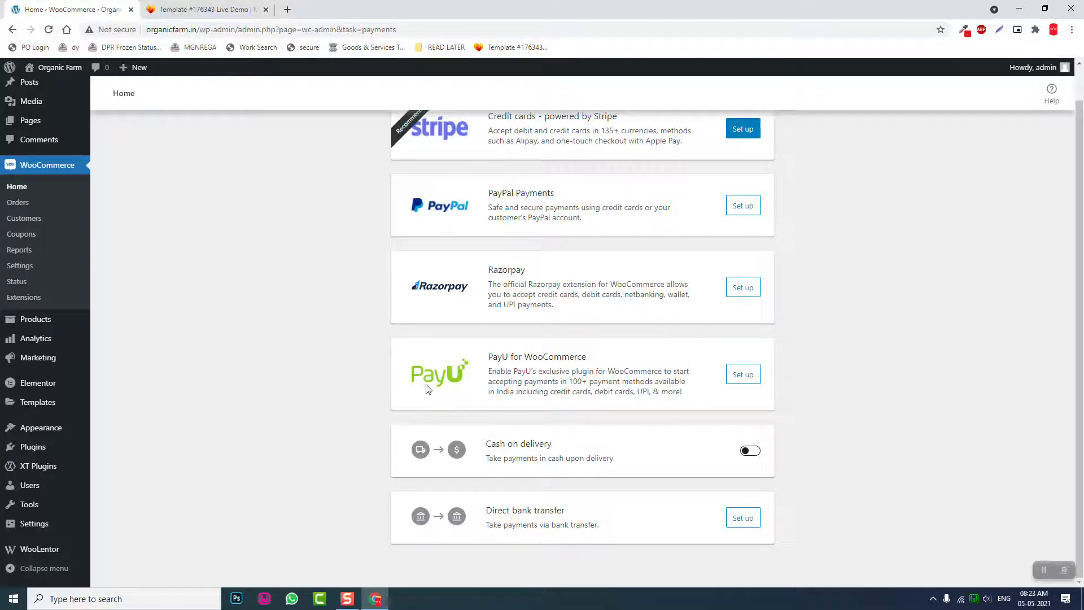
Enable UPI QR Code under WooCommerce Payments, check its currency warning, then return to General settings
click(7, 268)
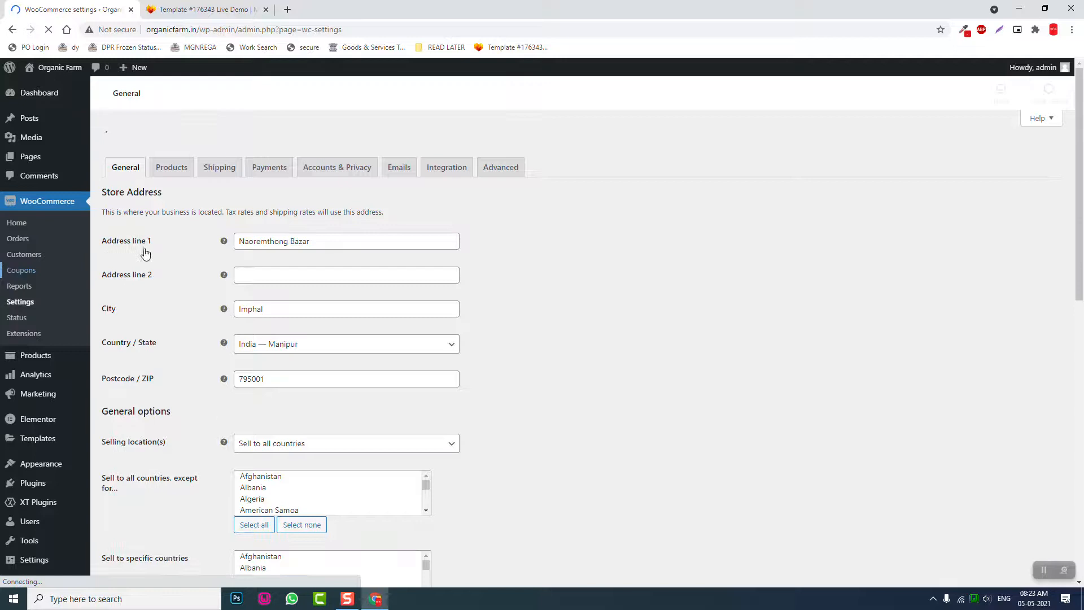
click(262, 169)
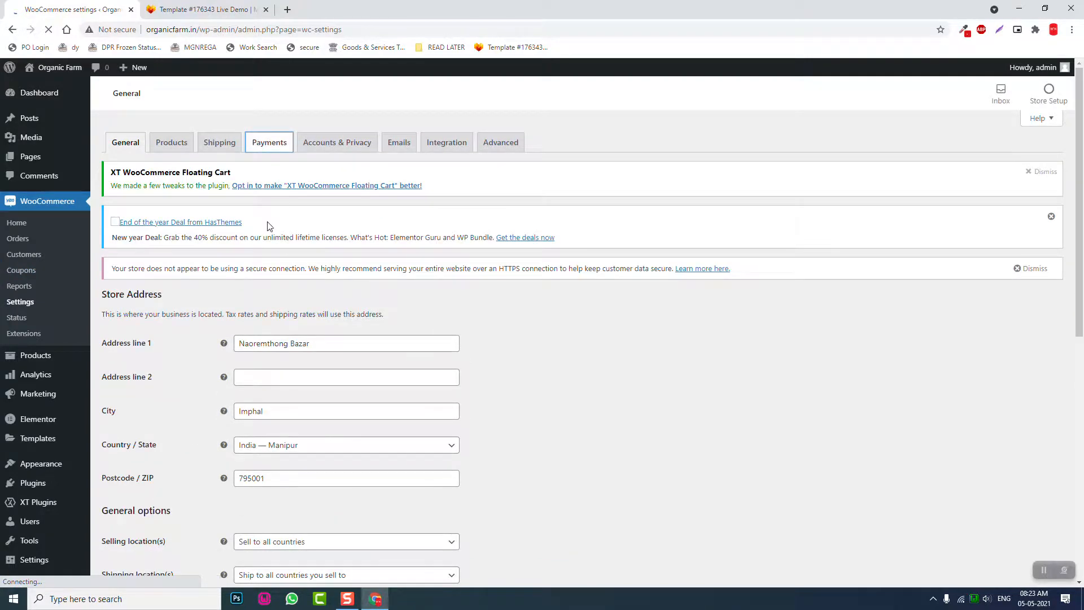
click(272, 149)
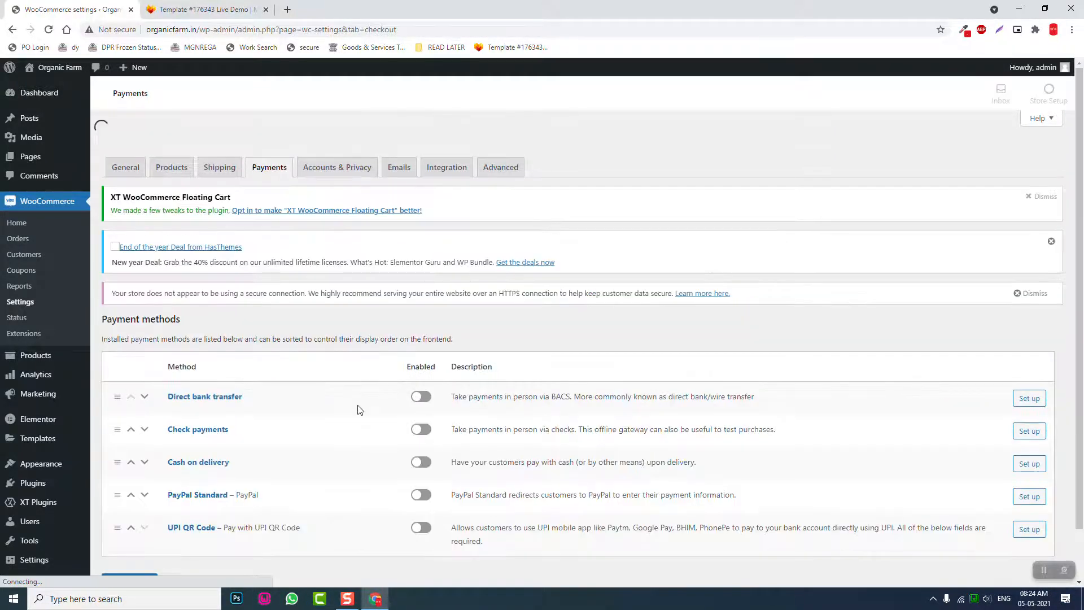
scroll(356, 411, down, 1)
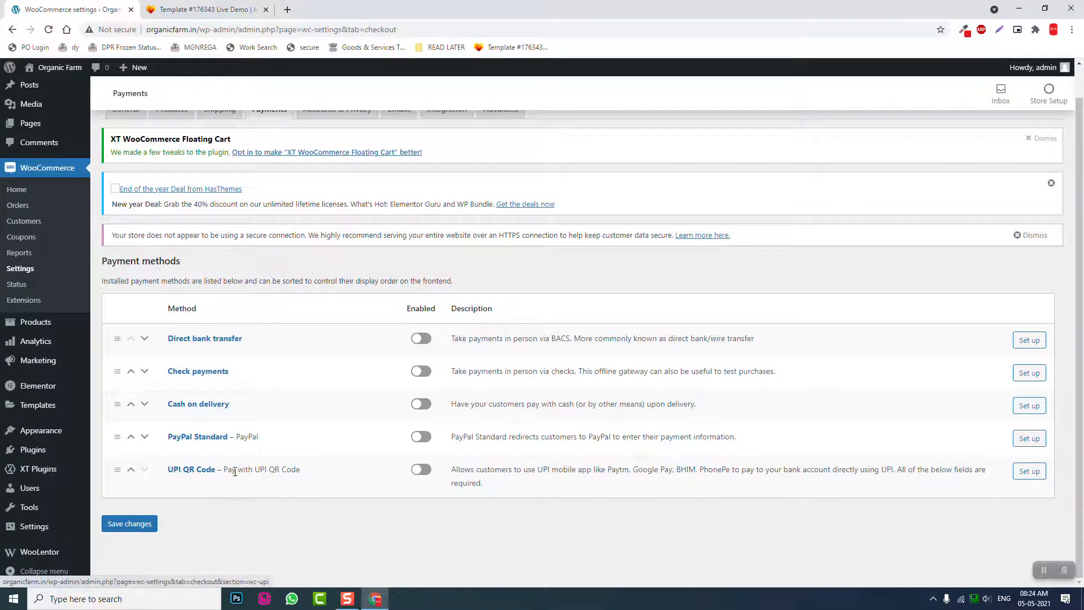
click(428, 475)
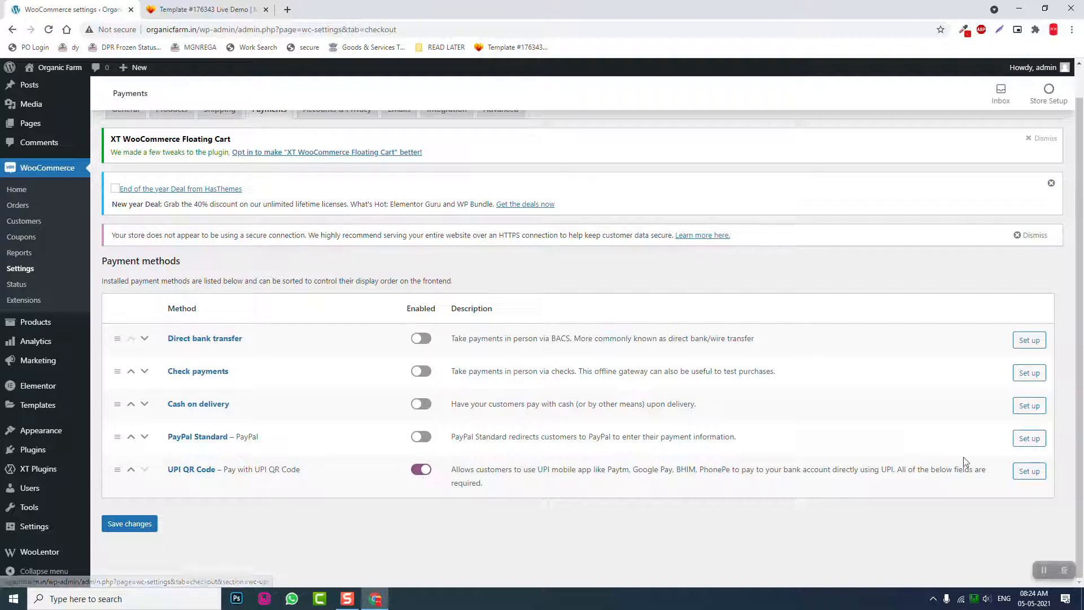
click(1030, 475)
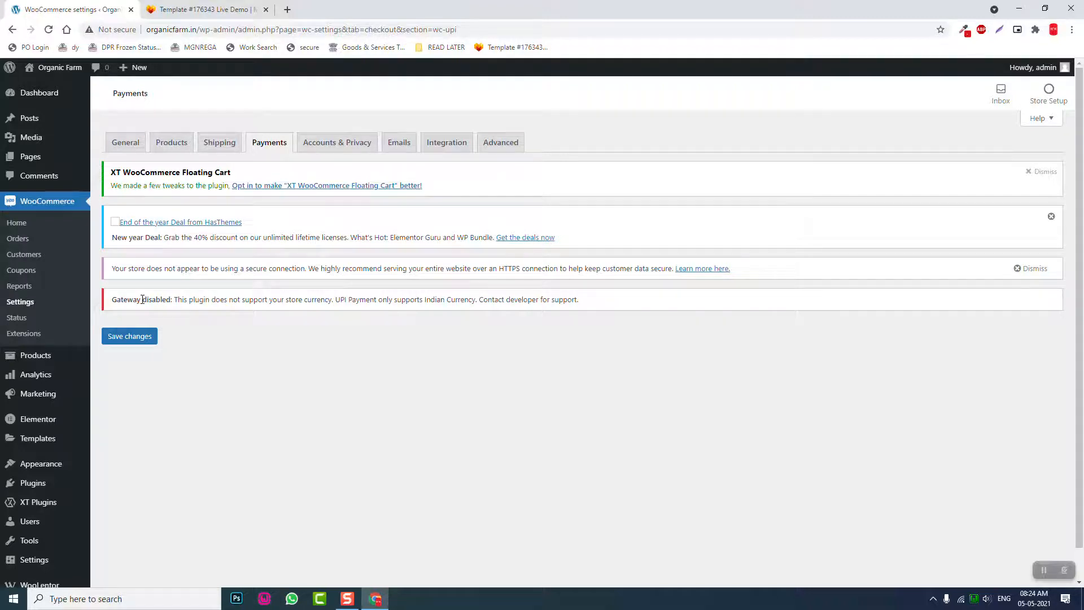
click(129, 149)
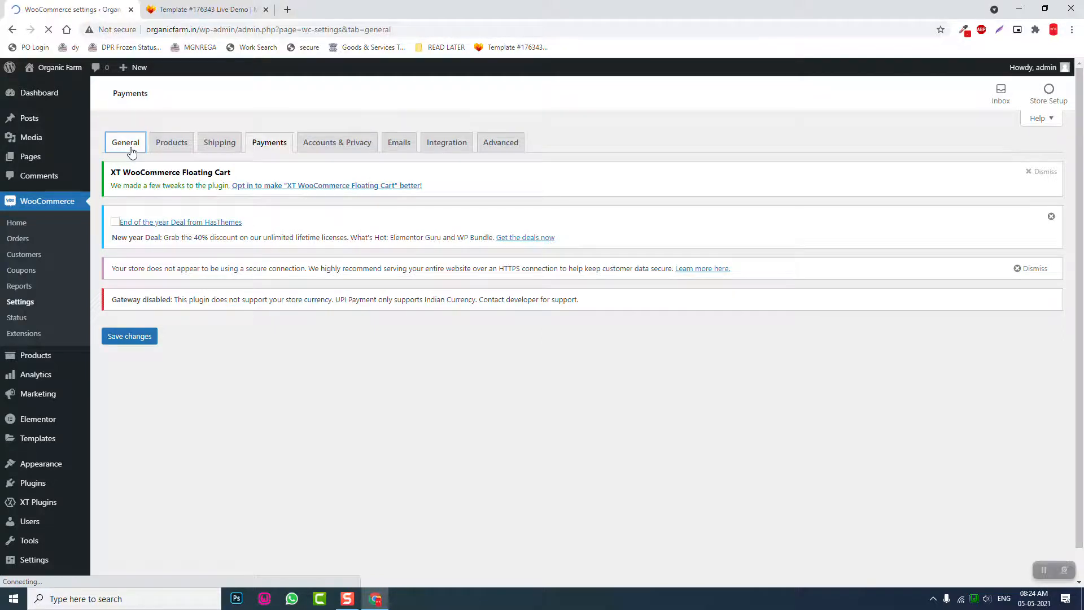
Set Selling location(s) to 'Sell to specific countries' with India added
scroll(132, 153, down, 1)
scroll(131, 153, down, 1)
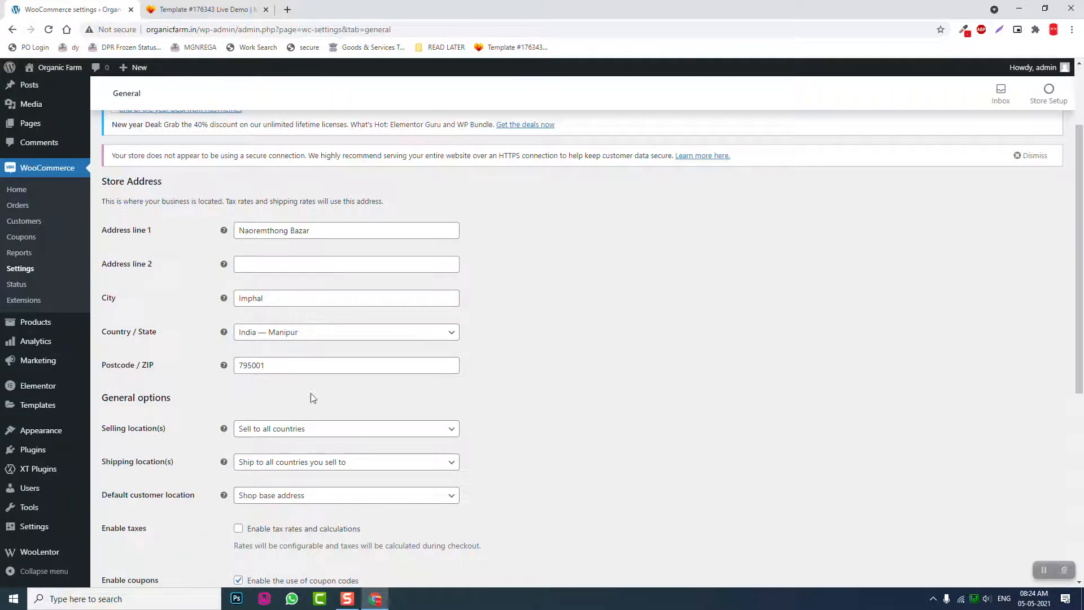
click(297, 430)
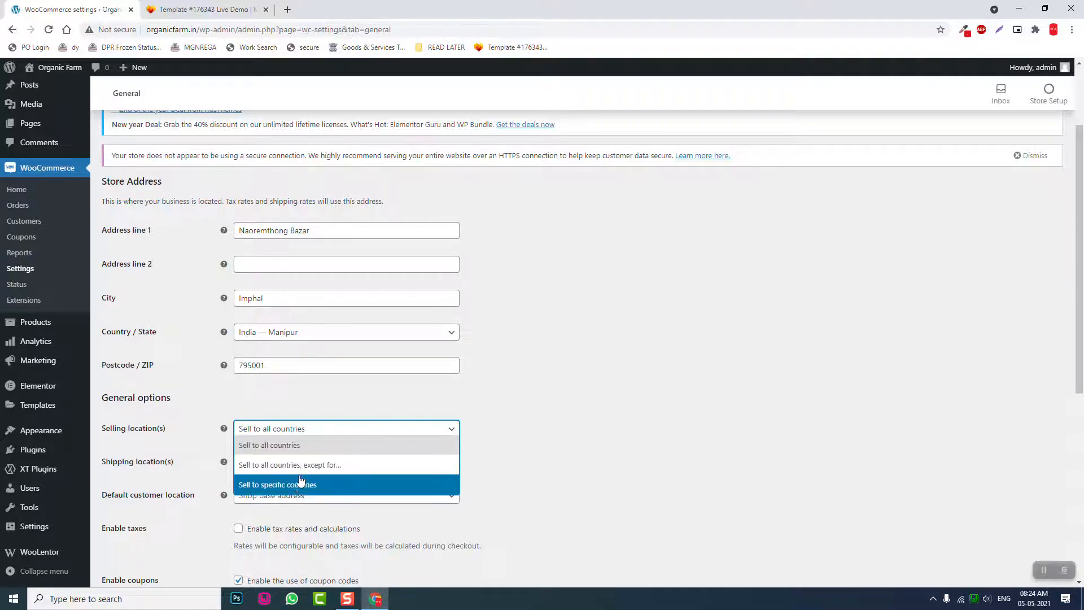
click(528, 424)
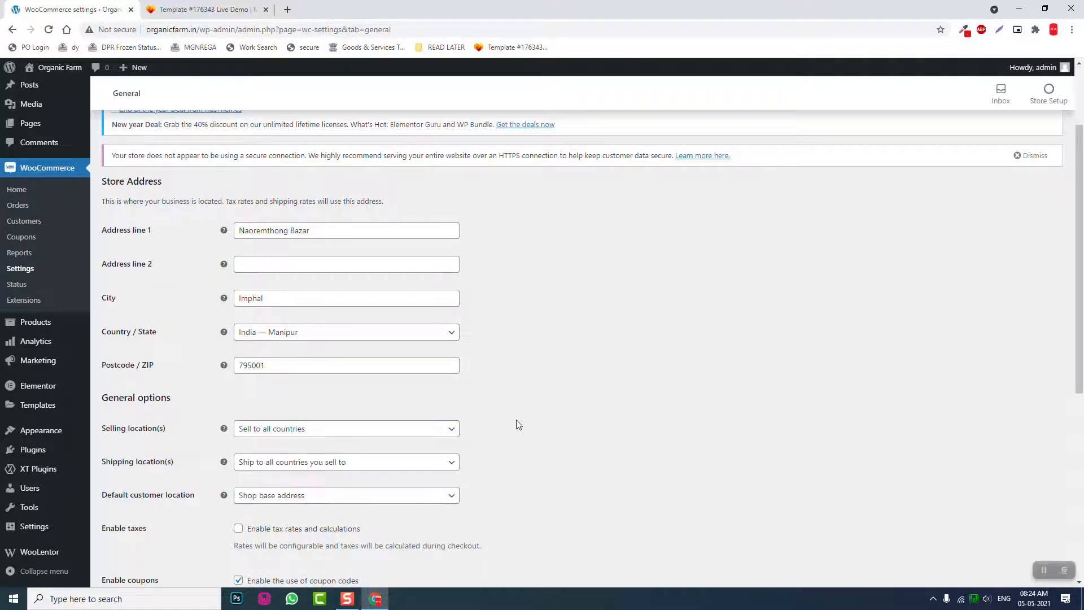
click(362, 432)
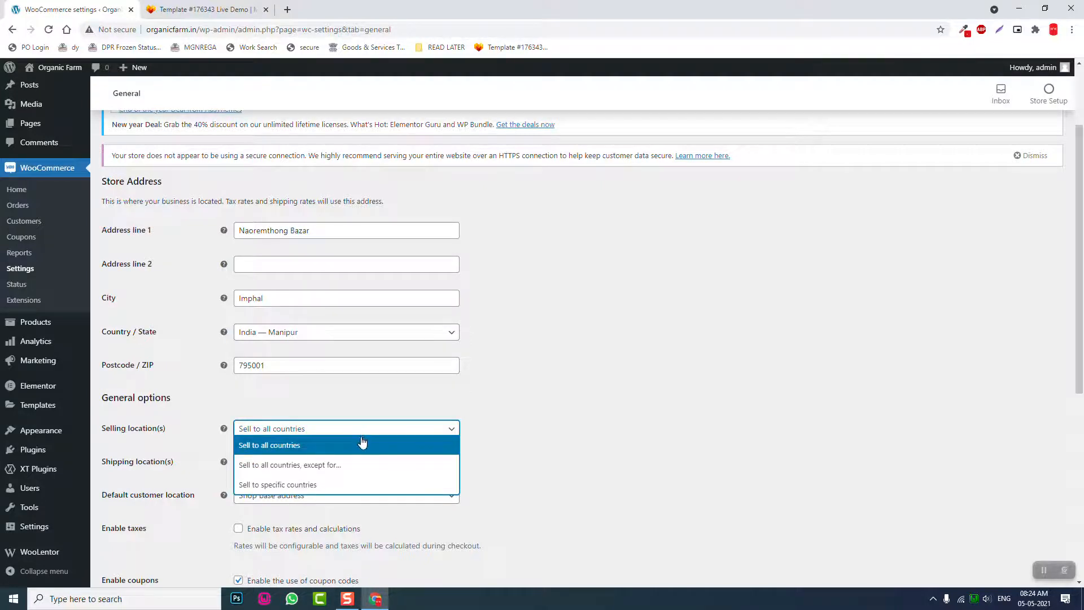
click(355, 484)
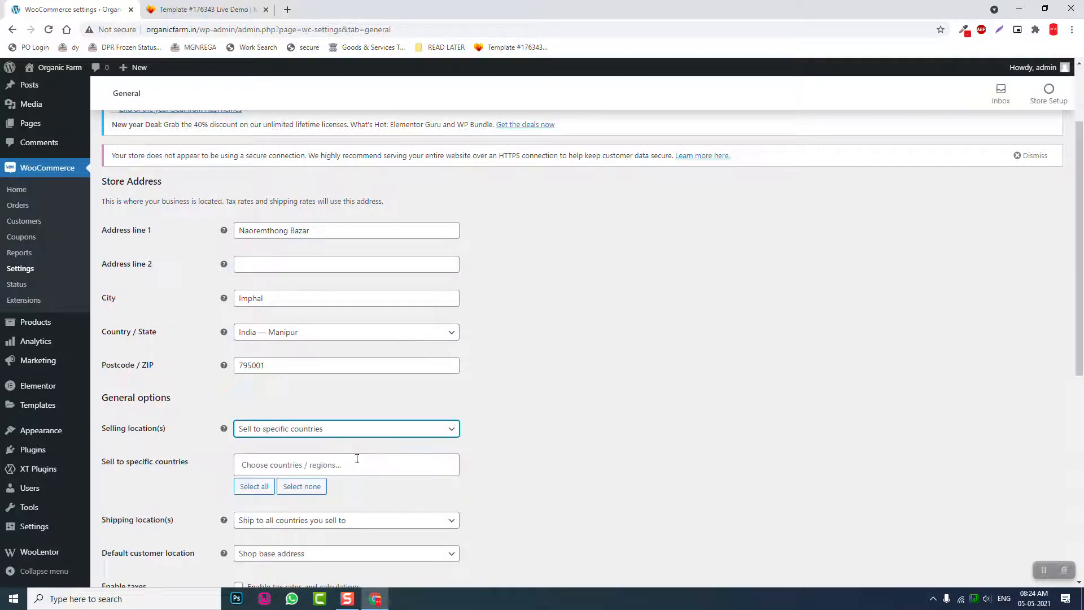
click(340, 464)
text(indi)
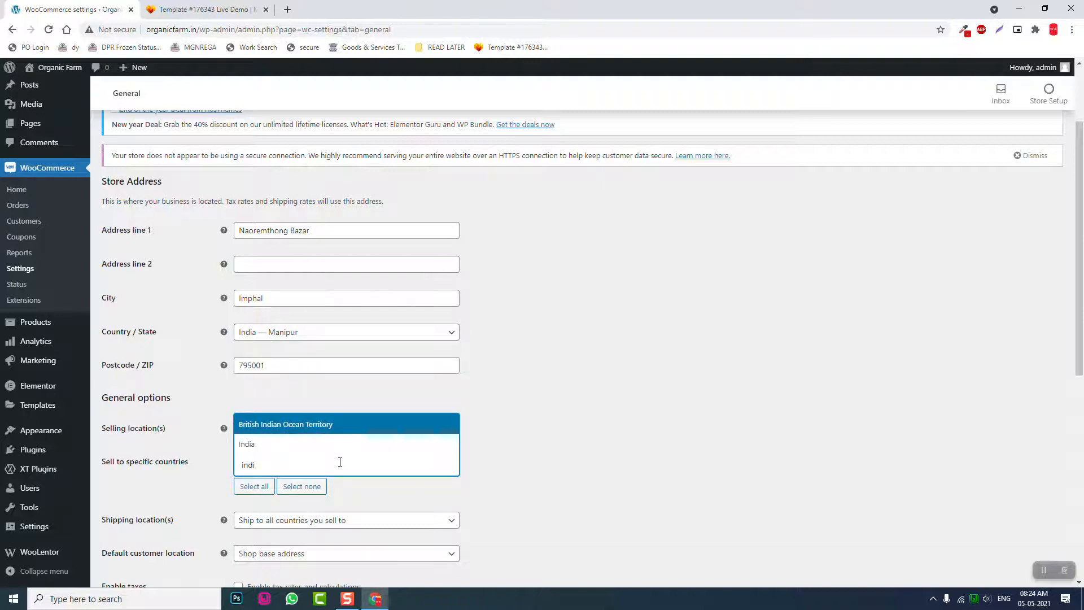
click(328, 445)
Set Shipping location(s) to 'Ship to specific countries only' with India added
scroll(570, 420, down, 1)
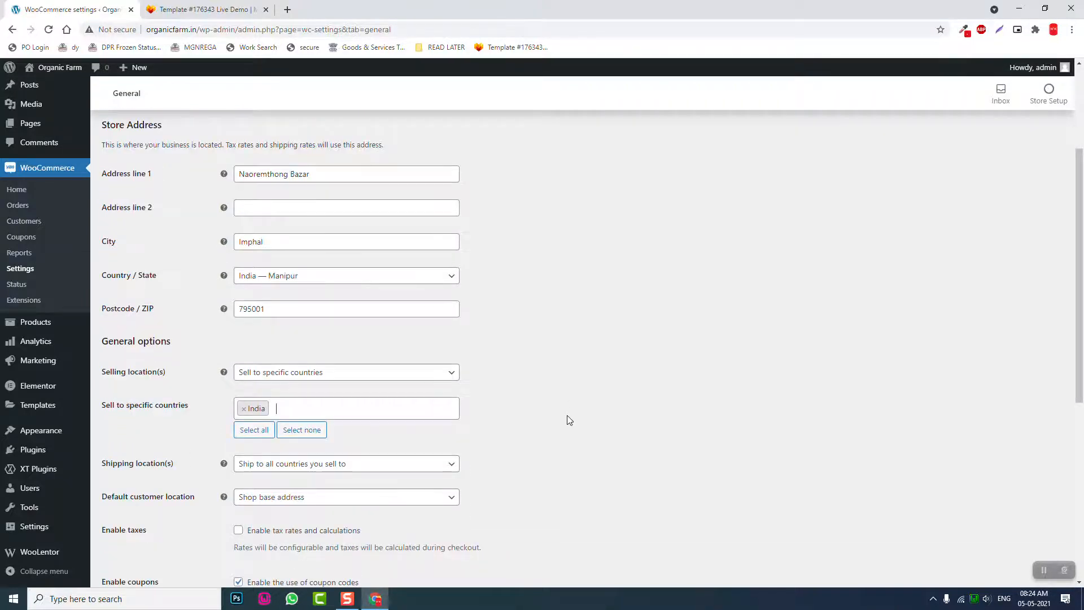
scroll(569, 420, down, 1)
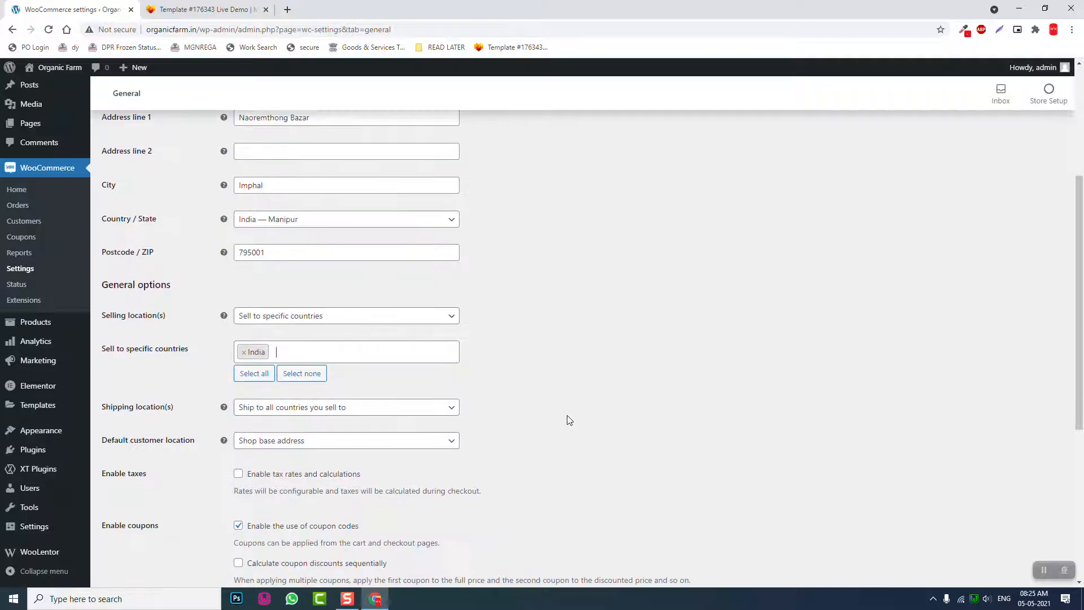
click(329, 412)
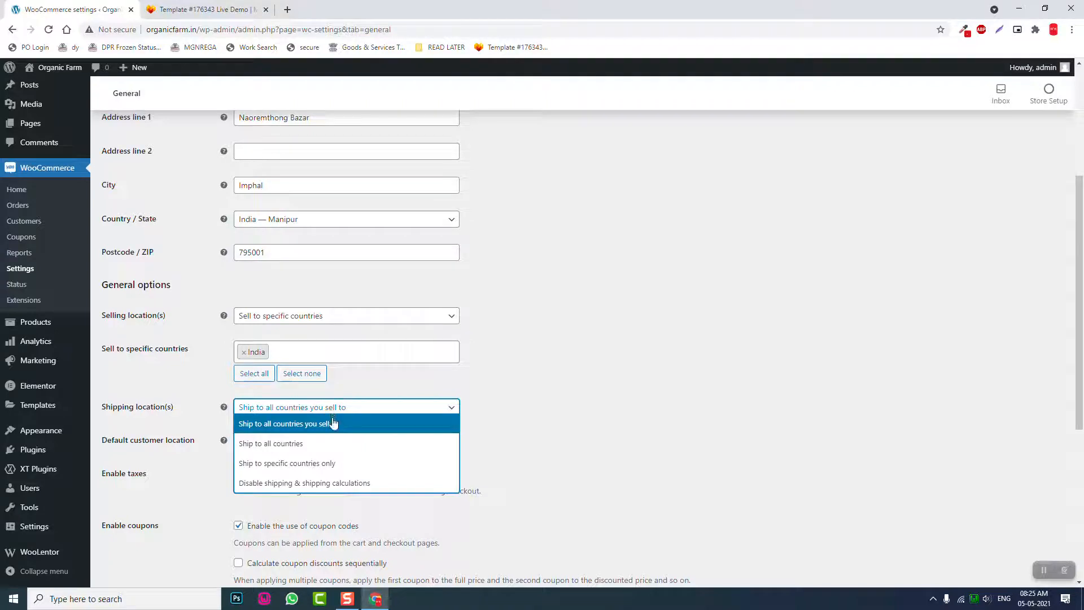
click(345, 466)
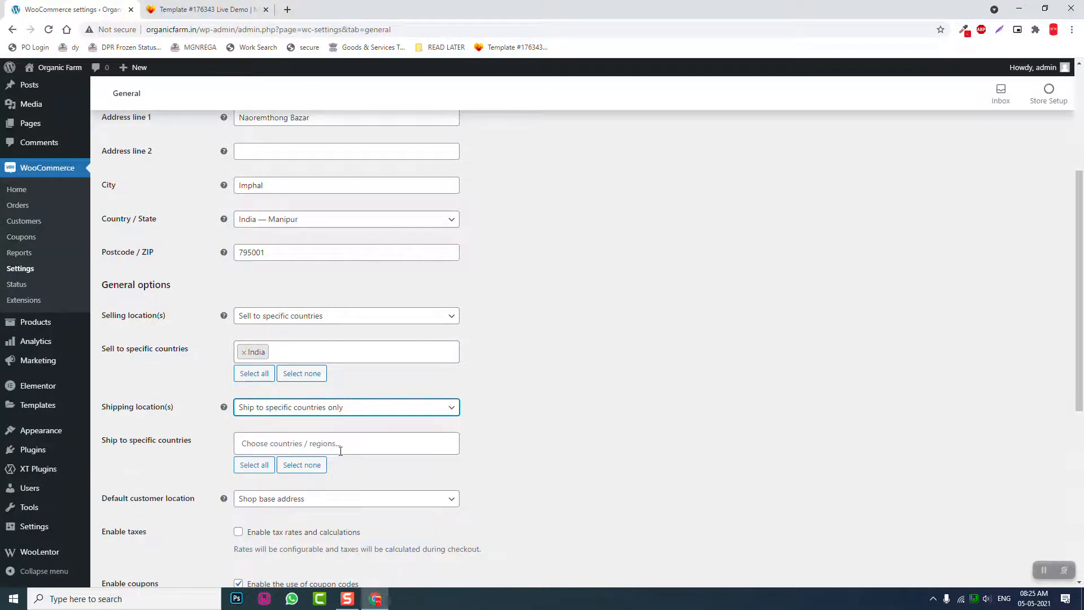
click(339, 443)
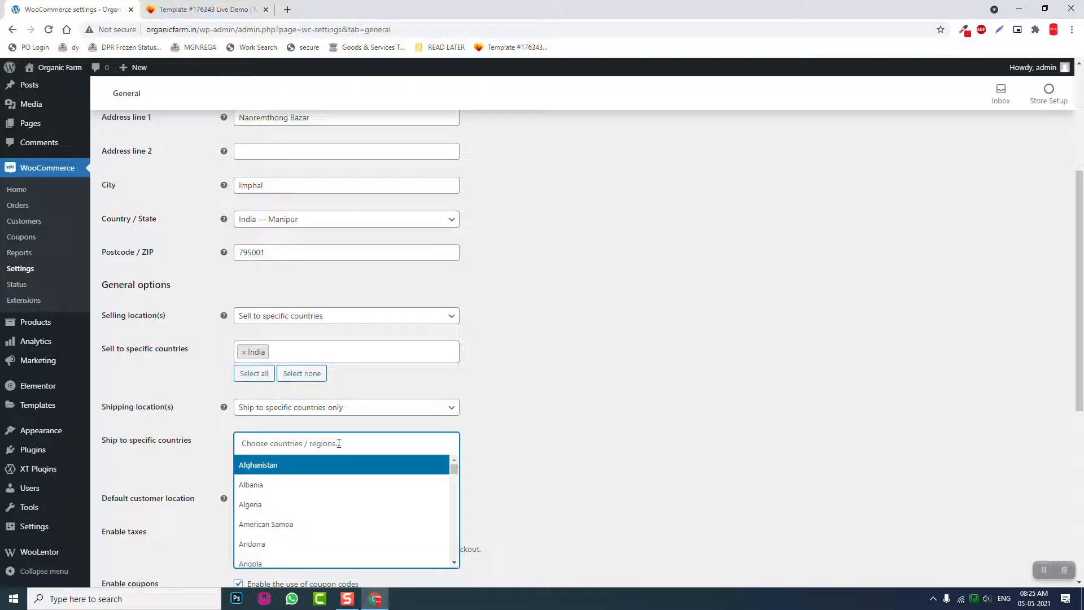
text(indi)
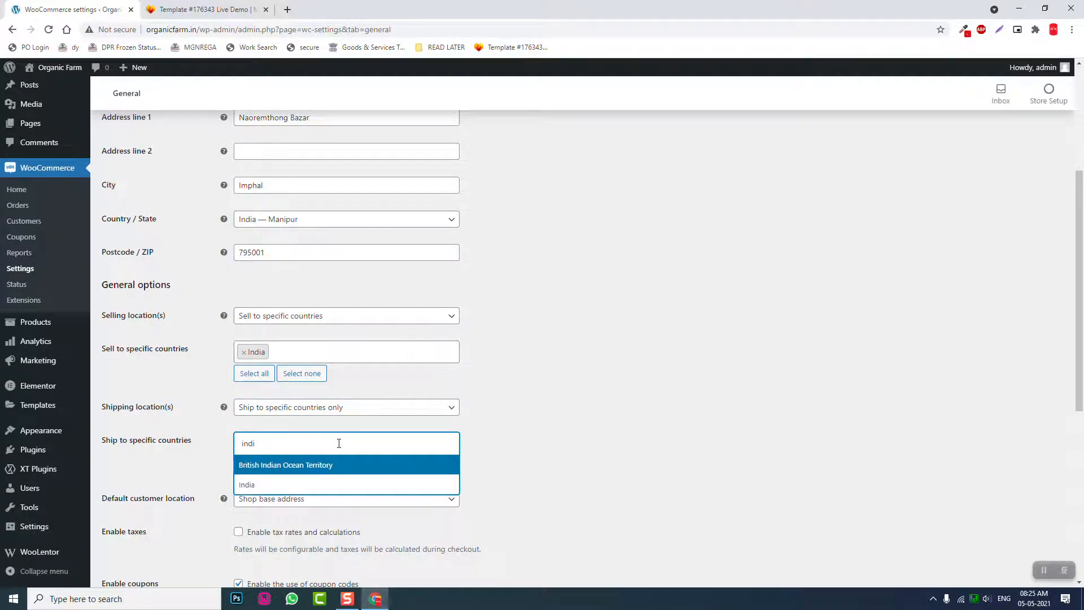
click(279, 484)
scroll(330, 465, down, 1)
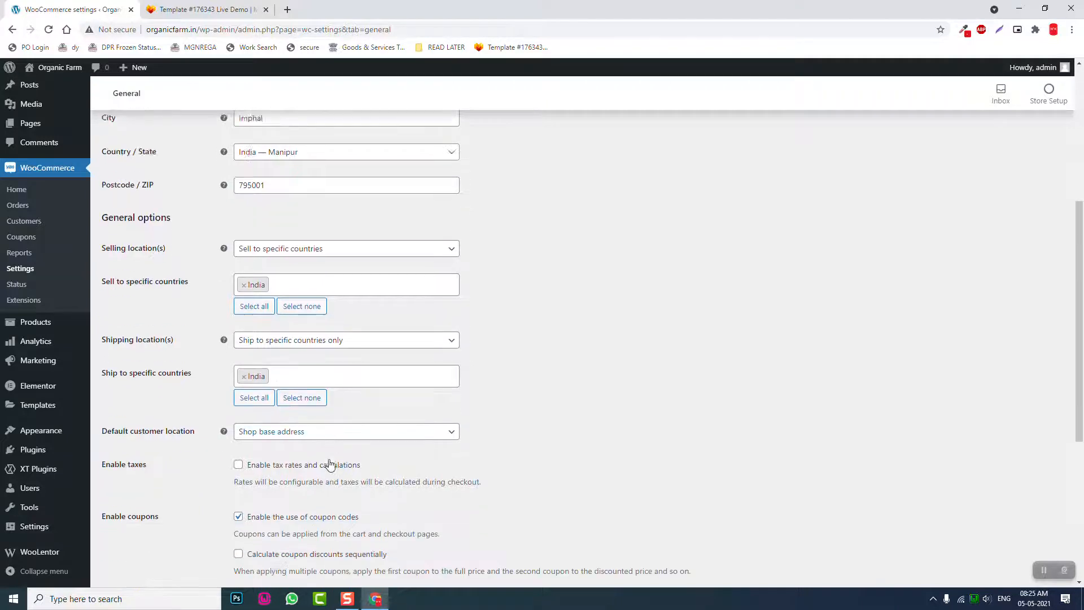
scroll(330, 464, down, 1)
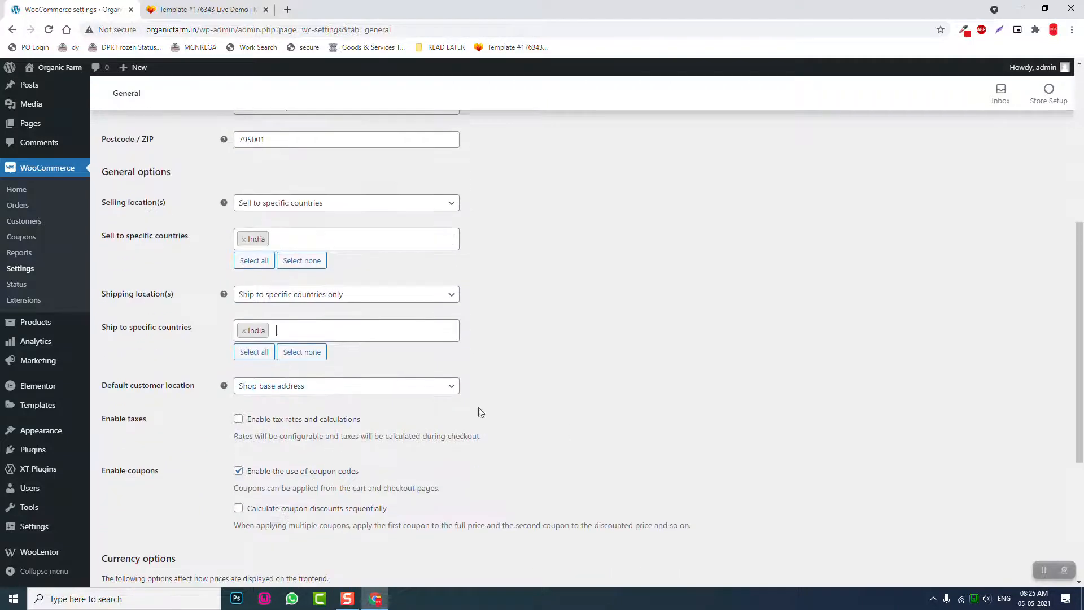
Change Default customer location from Shop base address to 'No location by default'
click(331, 390)
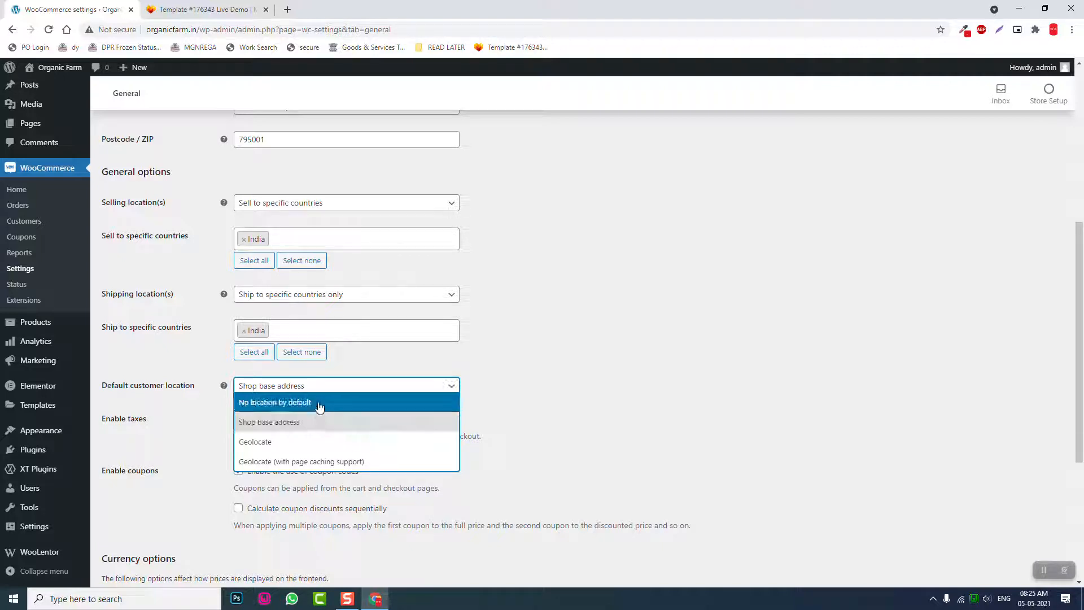
click(320, 406)
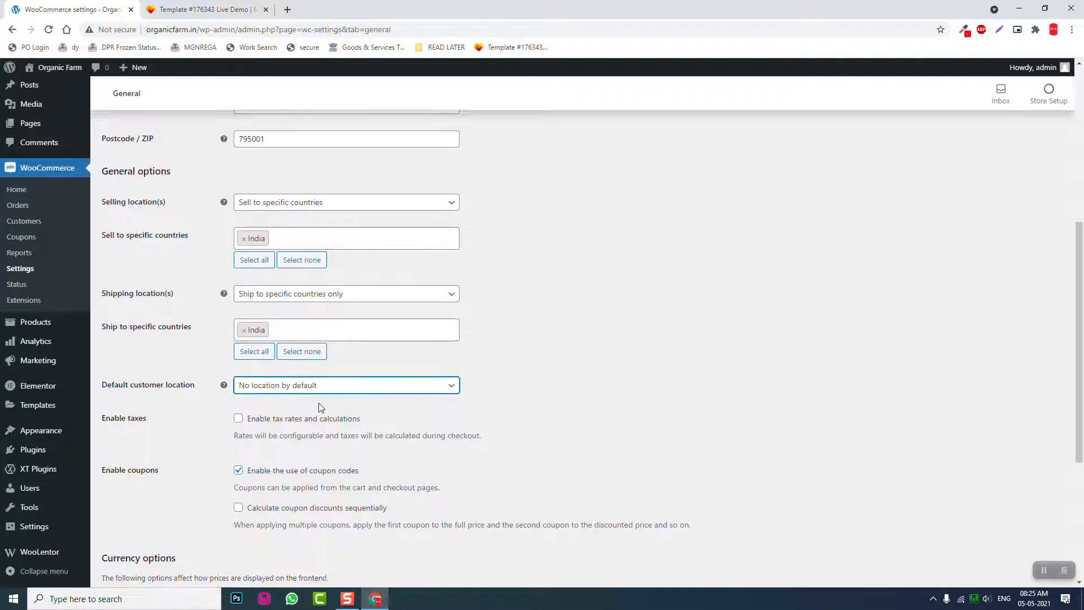
scroll(299, 402, down, 3)
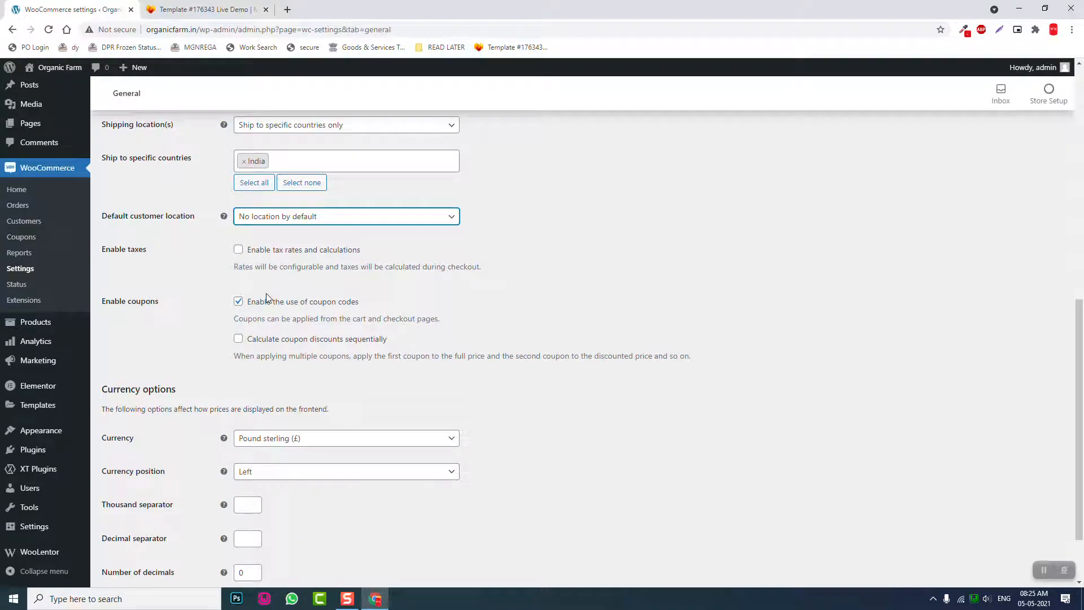
click(237, 250)
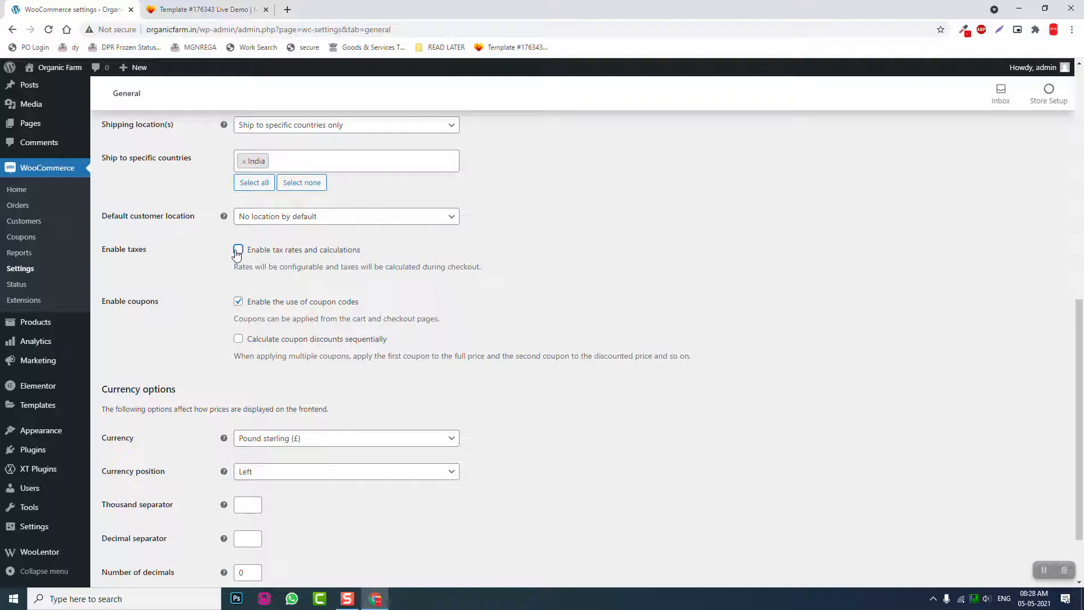
scroll(476, 267, down, 1)
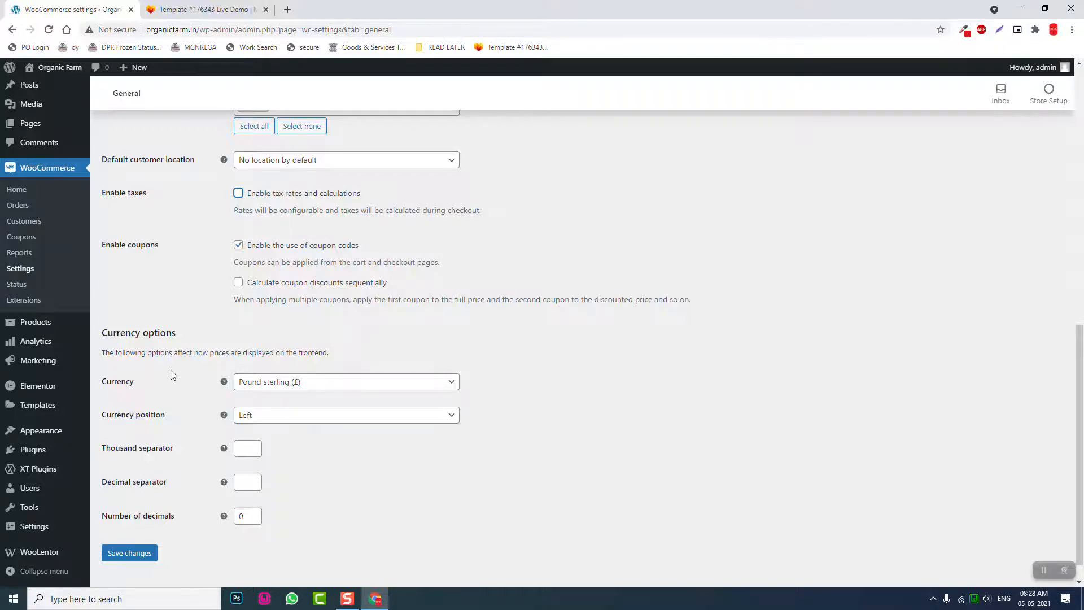
Replace Pound sterling with Indian rupee (₹) as the store currency and save the changes
scroll(345, 356, down, 1)
click(346, 358)
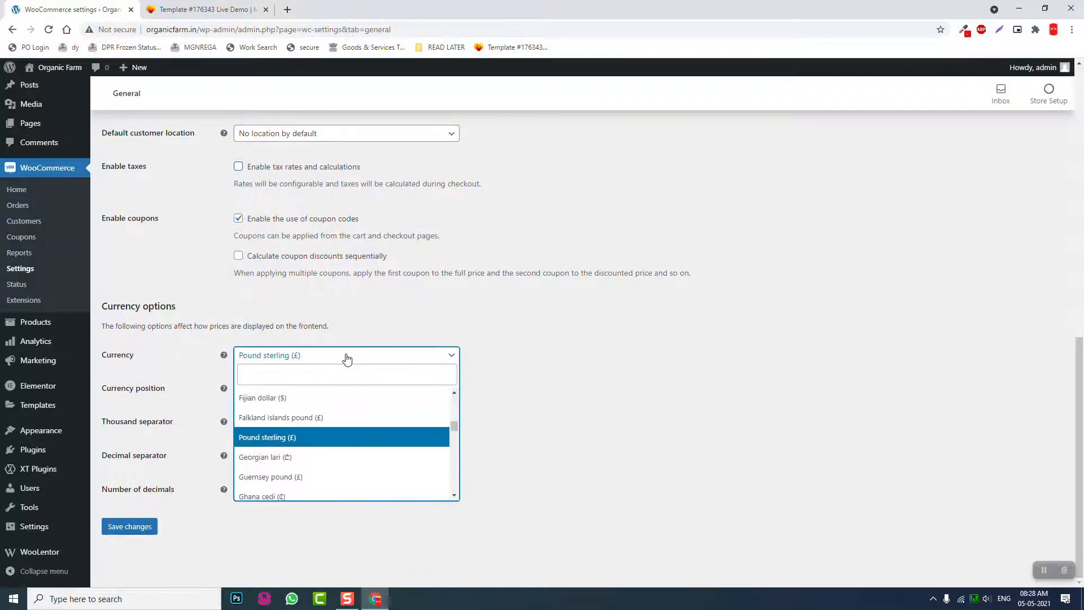
text(indi)
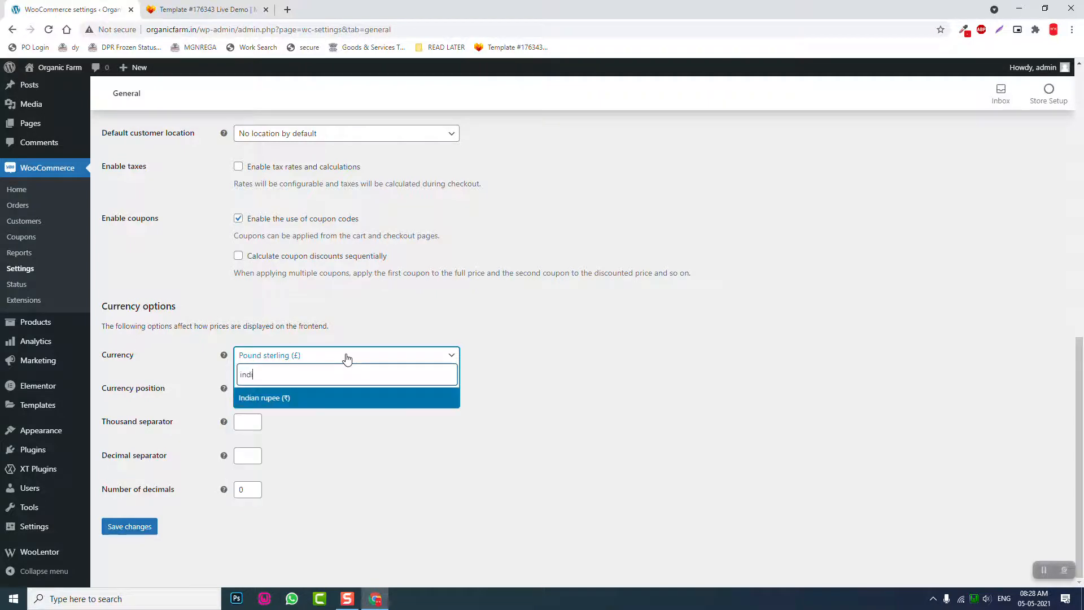
click(327, 404)
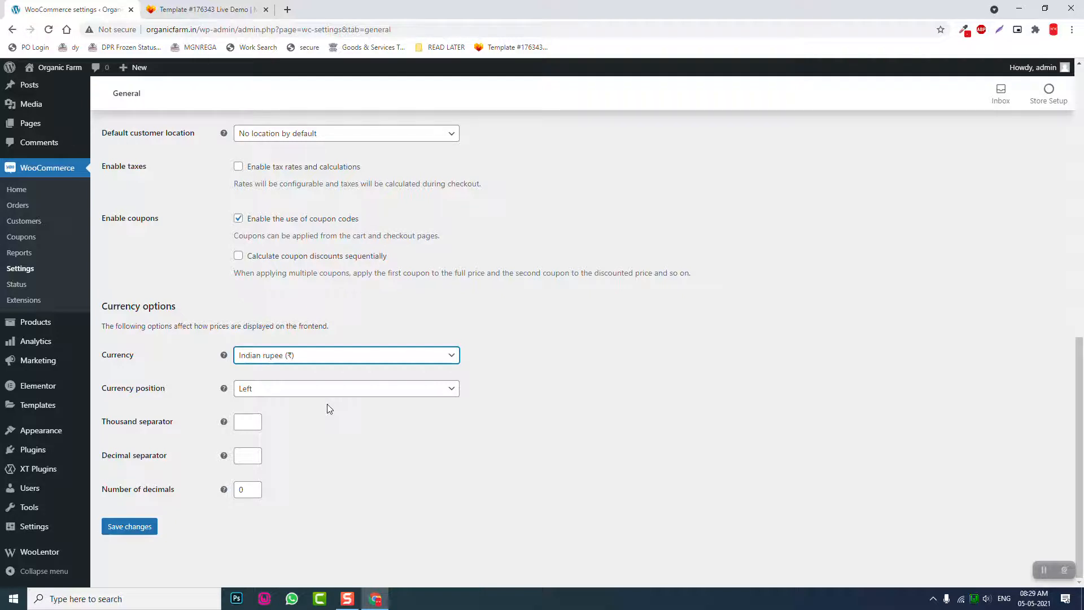
scroll(316, 407, up, 4)
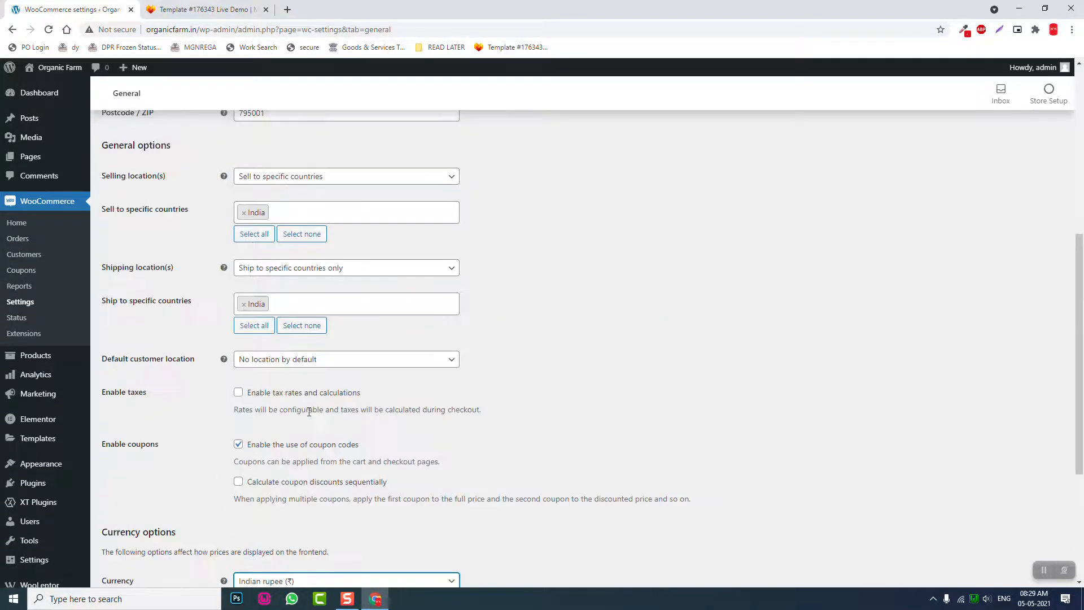
scroll(309, 411, up, 6)
scroll(307, 412, down, 10)
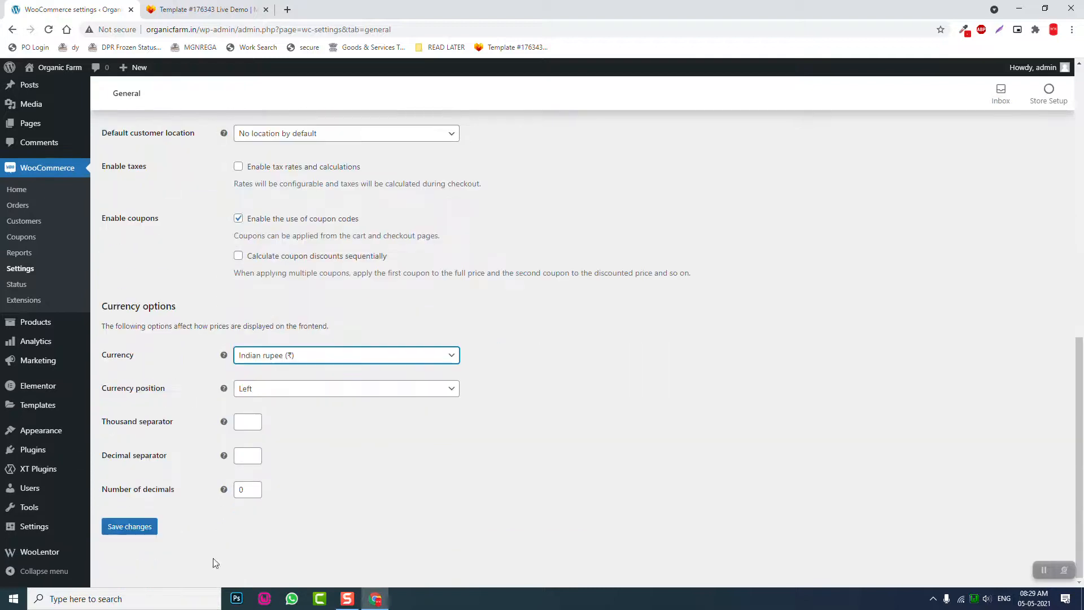
click(139, 533)
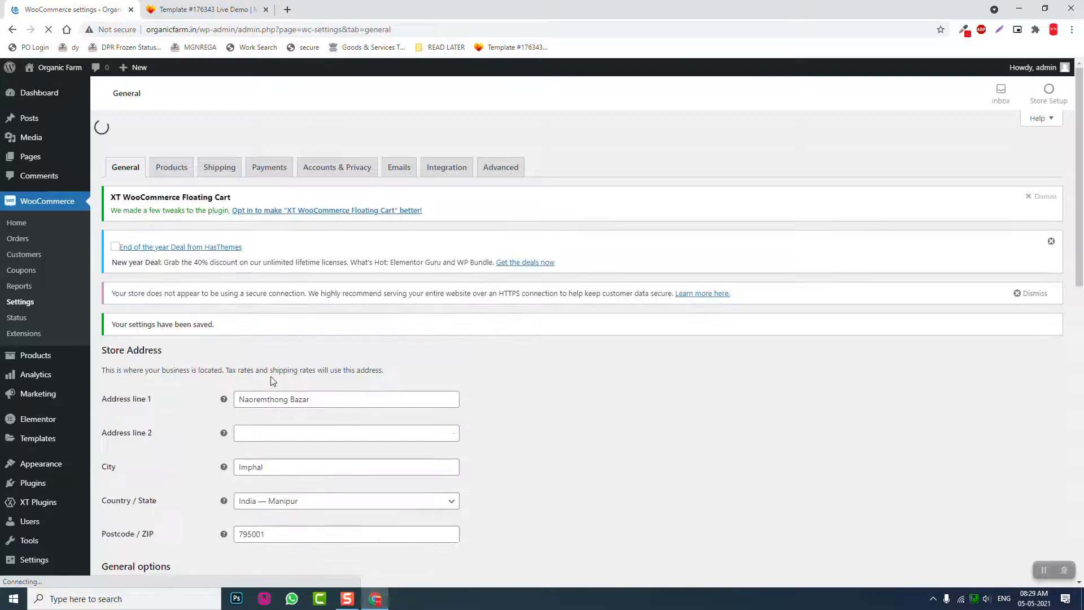
Go to the Payments tab and open Manage for the UPI QR Code method
click(281, 148)
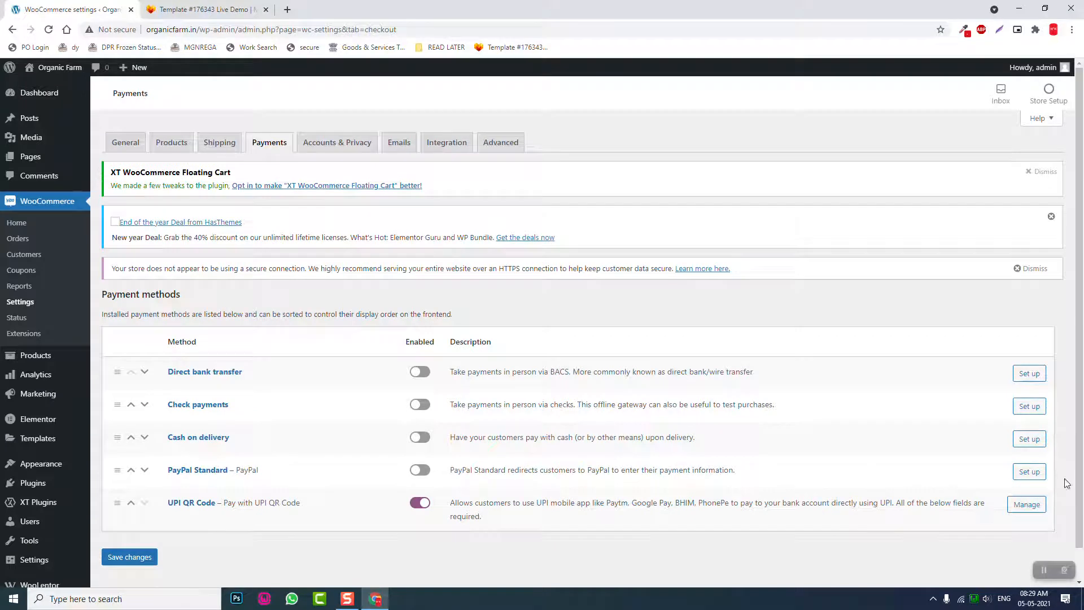
click(1029, 505)
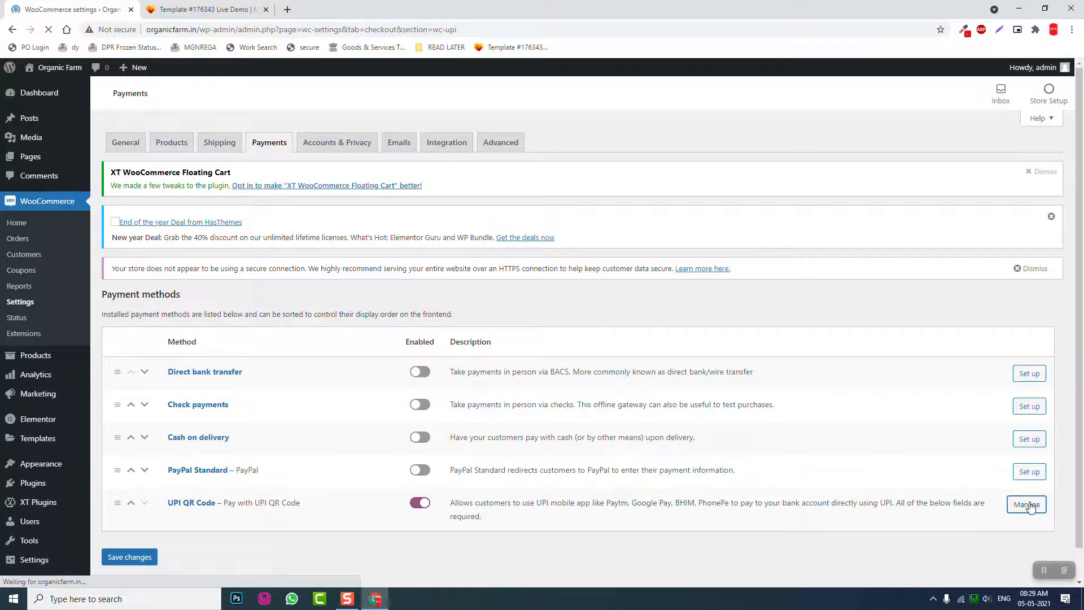
Change the UPI QR Code Payment Success Status from On Hold to Completed
scroll(556, 316, down, 1)
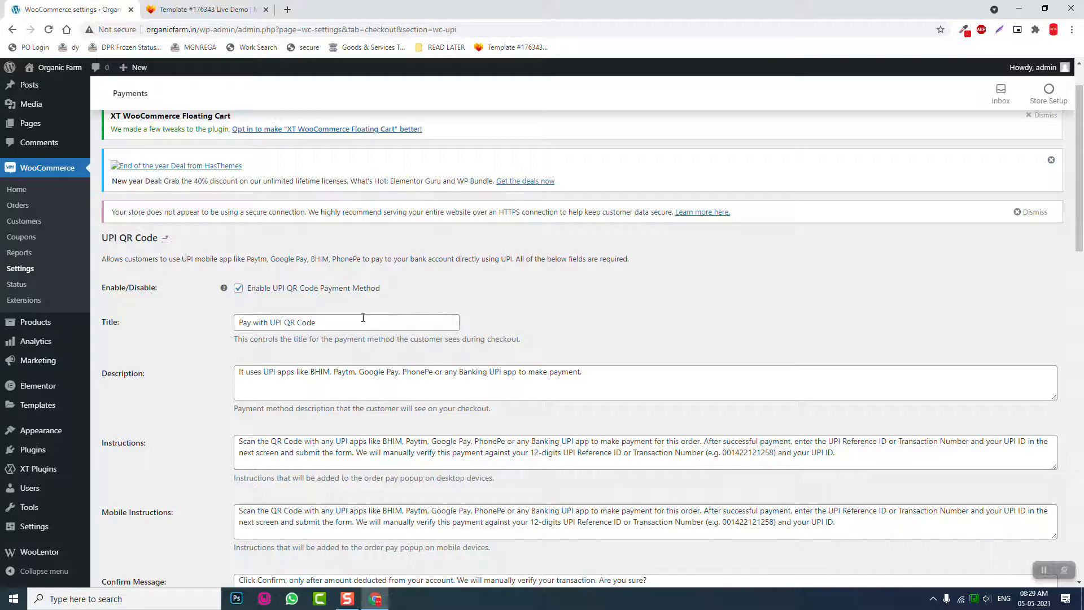
scroll(363, 318, down, 1)
scroll(364, 317, down, 4)
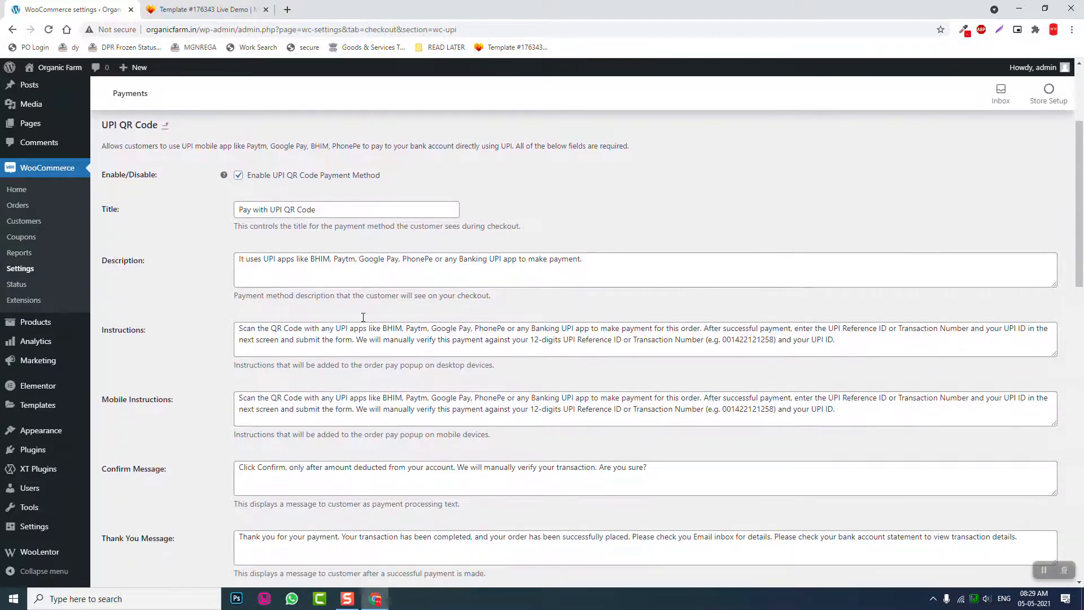
scroll(363, 318, up, 4)
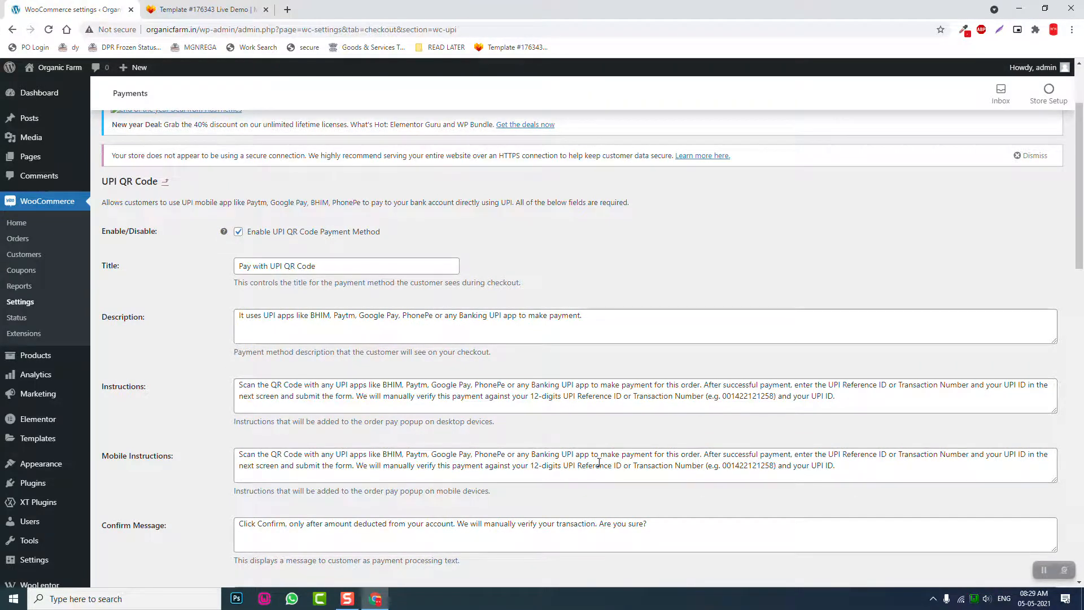
scroll(467, 406, down, 2)
scroll(467, 405, down, 2)
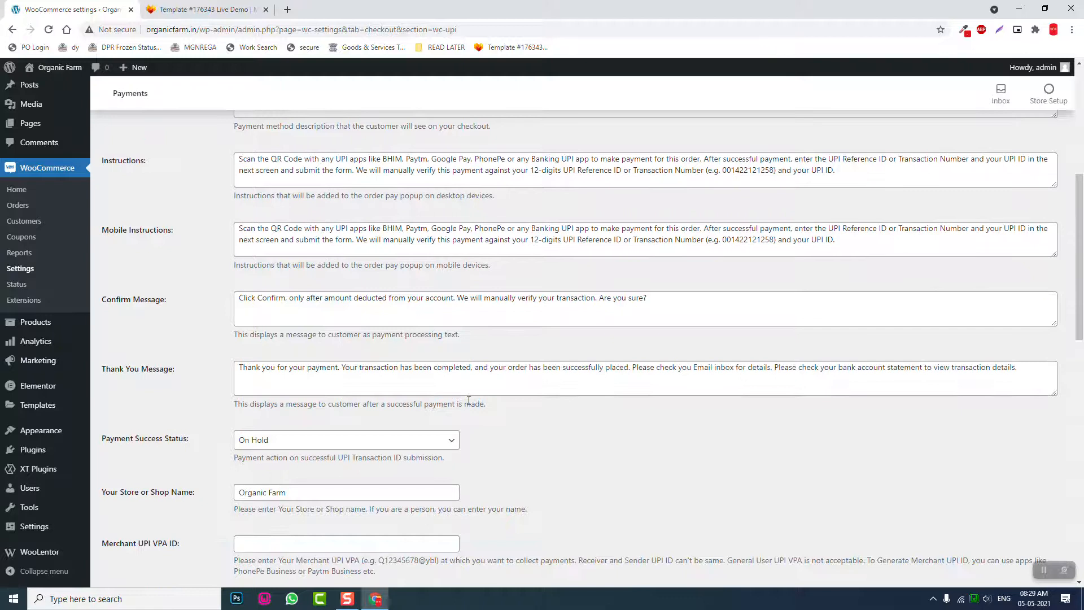
scroll(466, 405, down, 1)
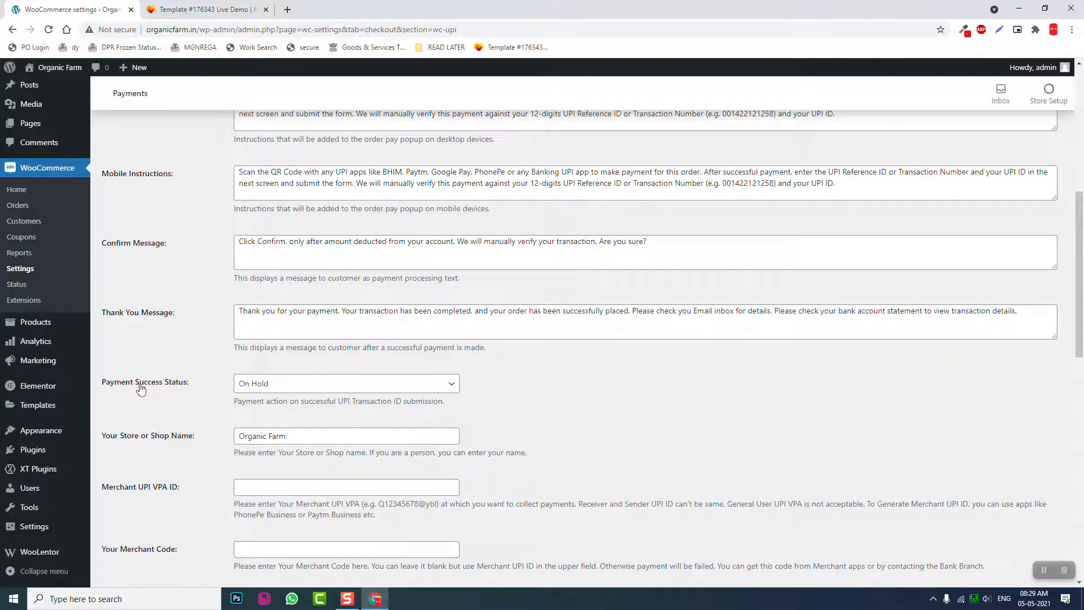
click(341, 390)
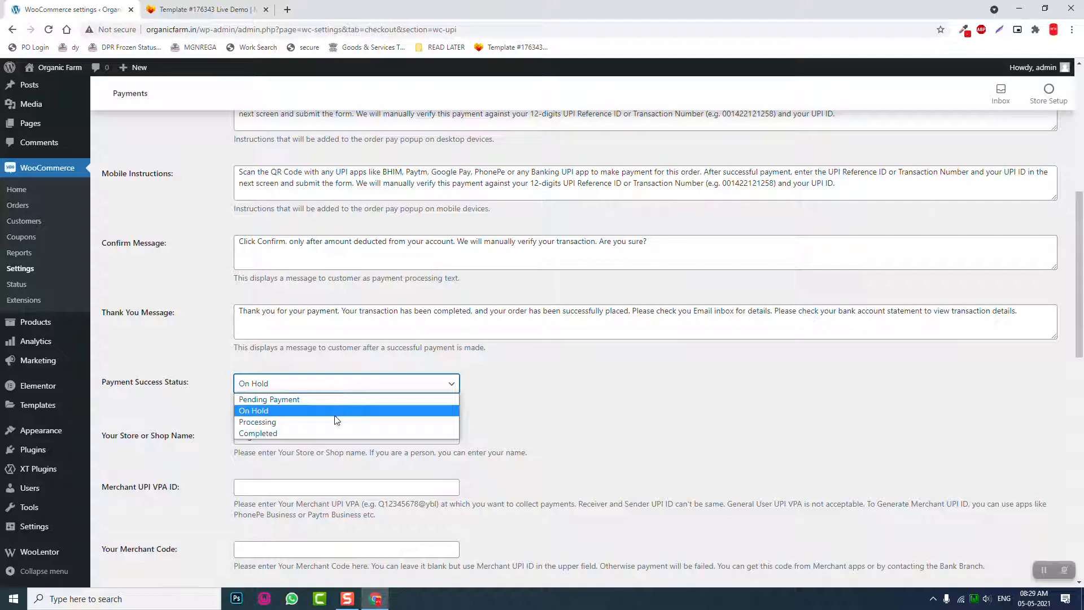
click(636, 428)
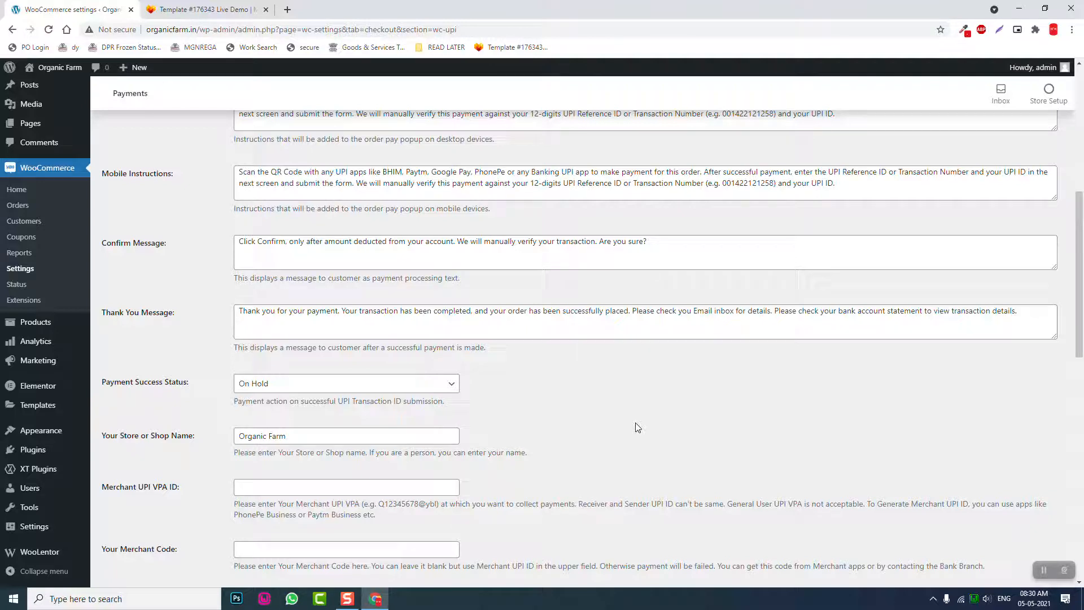
click(389, 384)
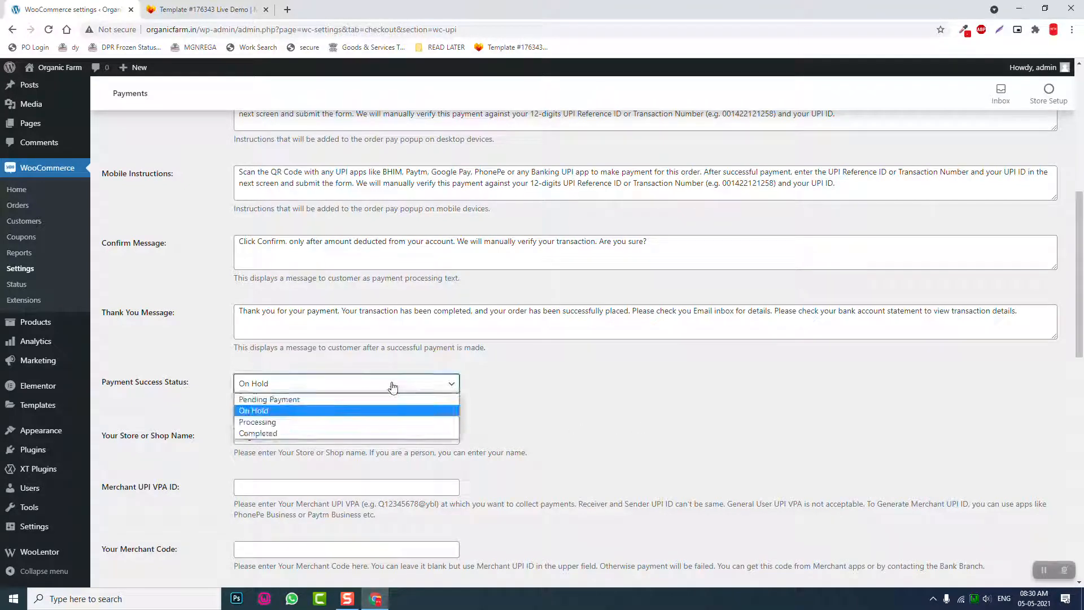
click(383, 434)
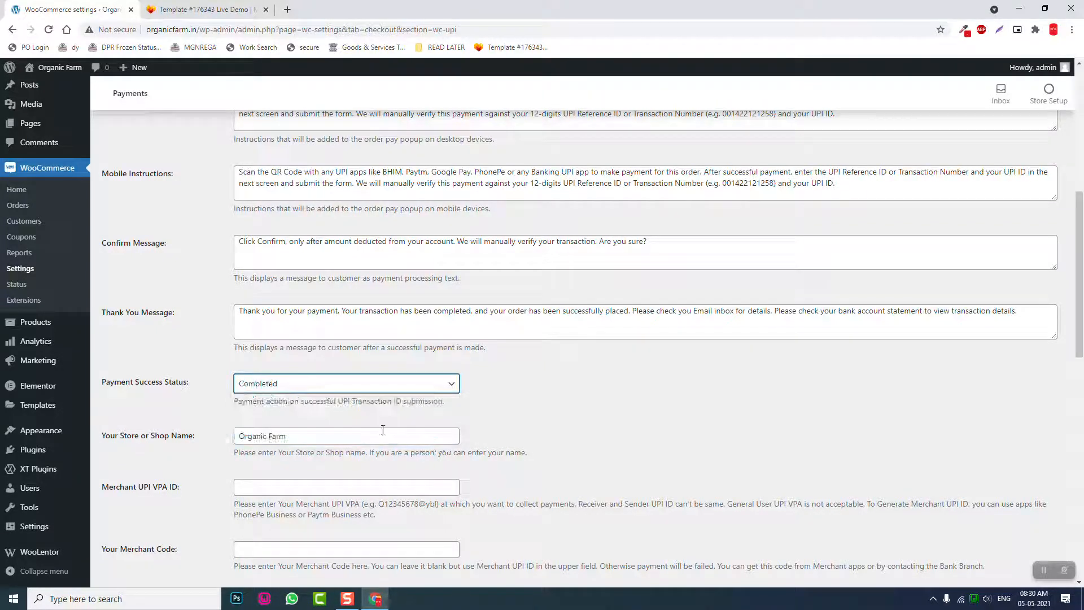
scroll(672, 313, down, 2)
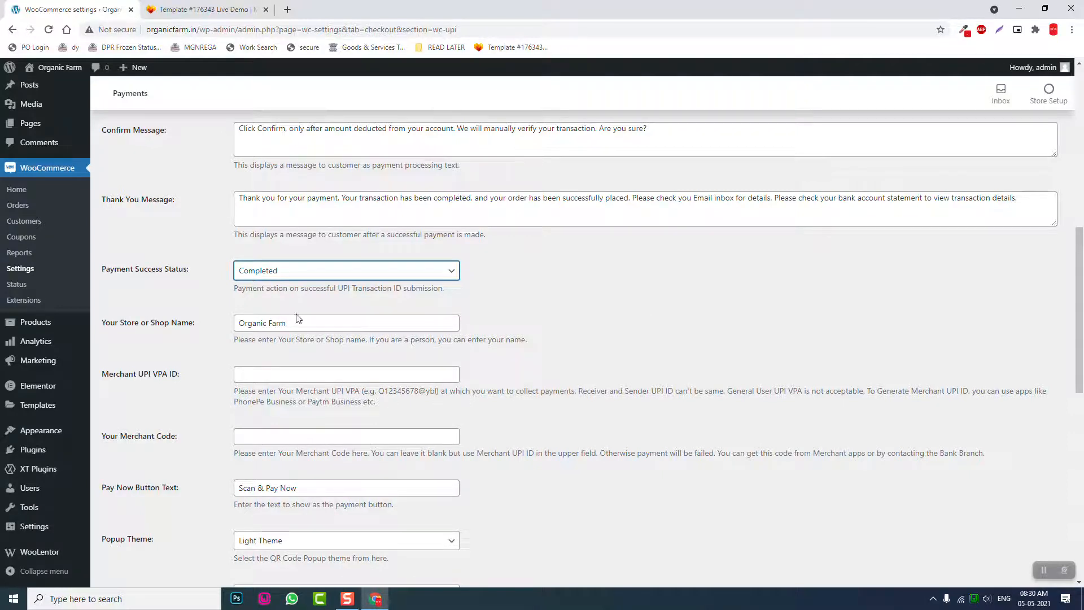
scroll(305, 313, down, 1)
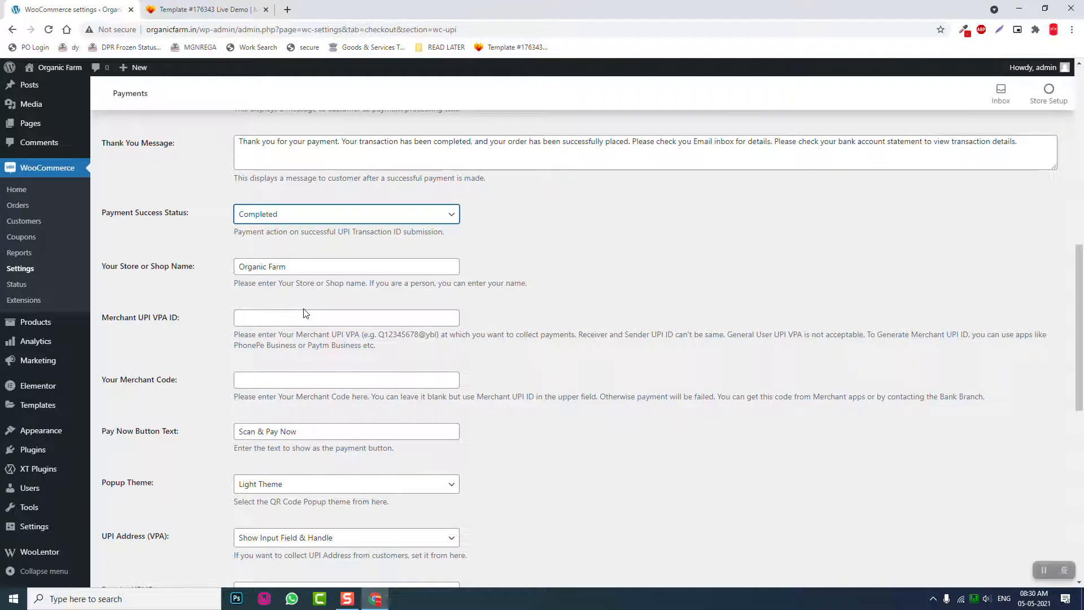
click(295, 312)
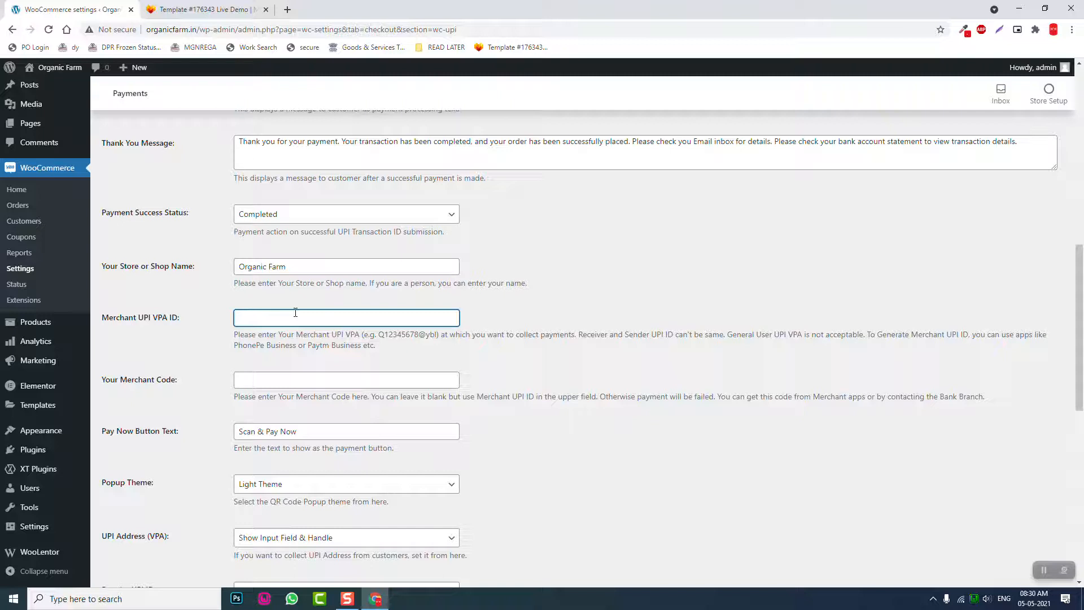
scroll(295, 312, down, 2)
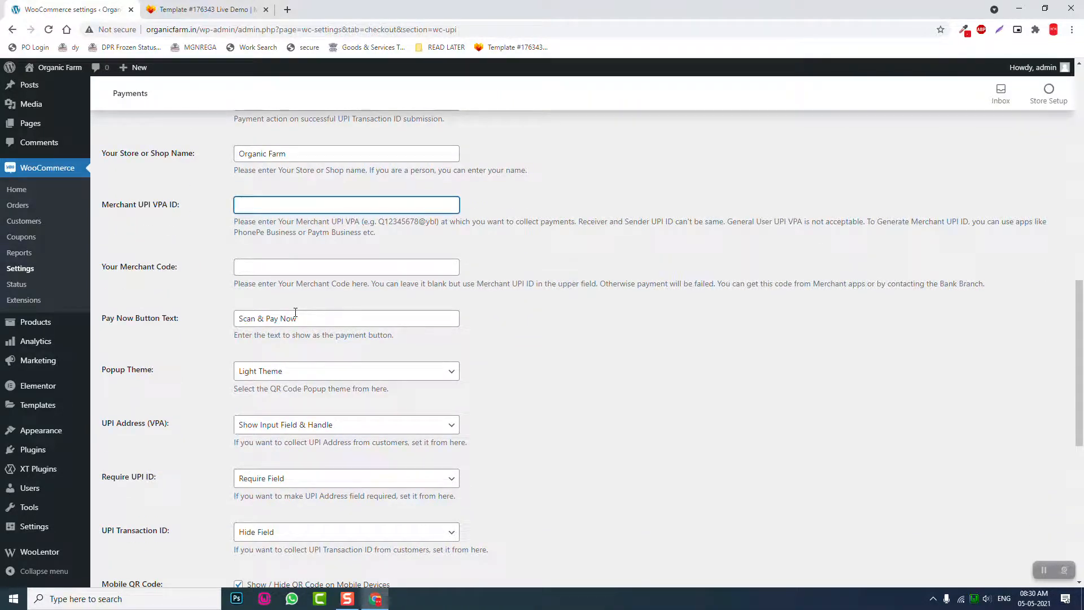
click(287, 267)
click(295, 202)
scroll(292, 266, down, 1)
scroll(195, 300, down, 1)
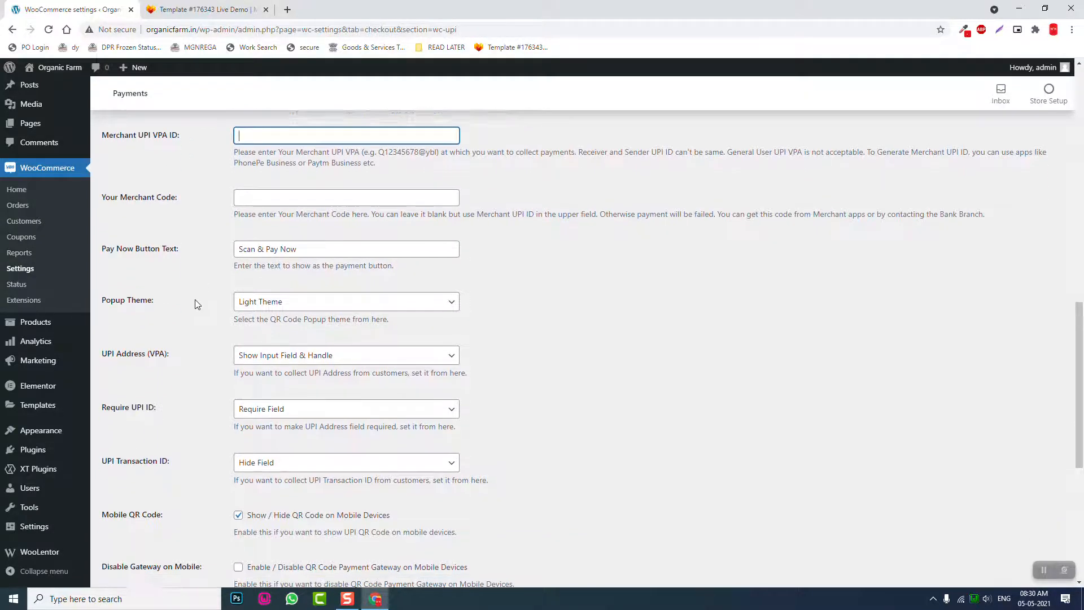
scroll(291, 402, down, 1)
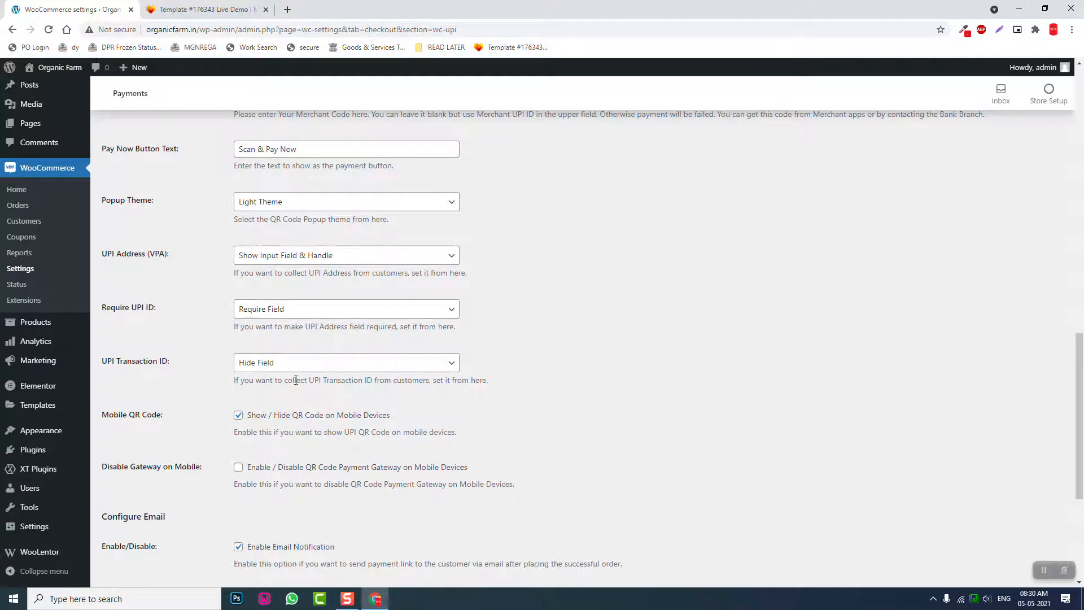
scroll(292, 381, down, 1)
click(318, 254)
click(317, 252)
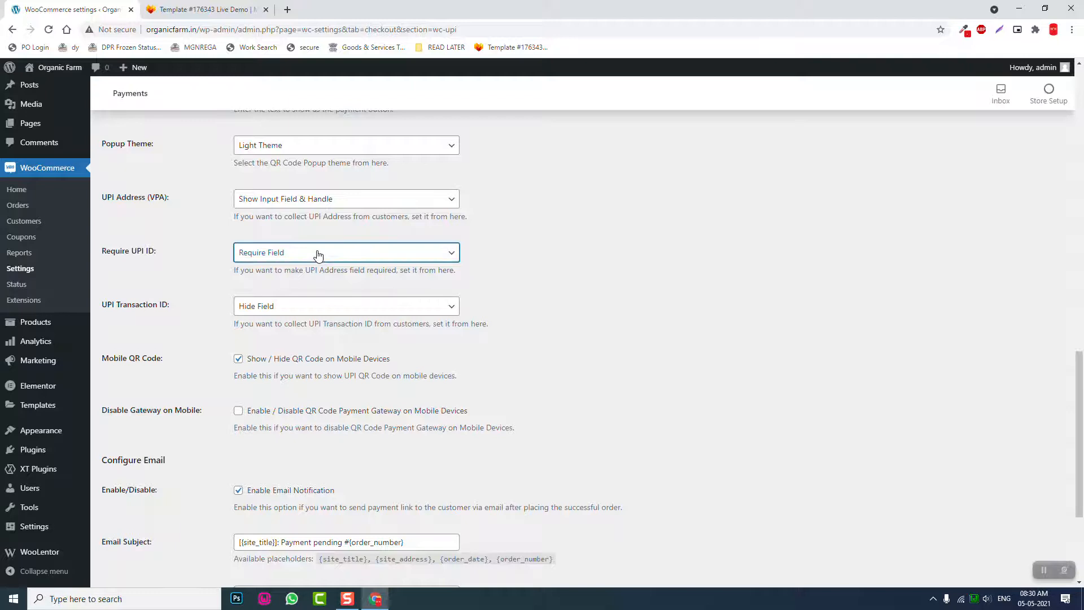
scroll(318, 266, down, 2)
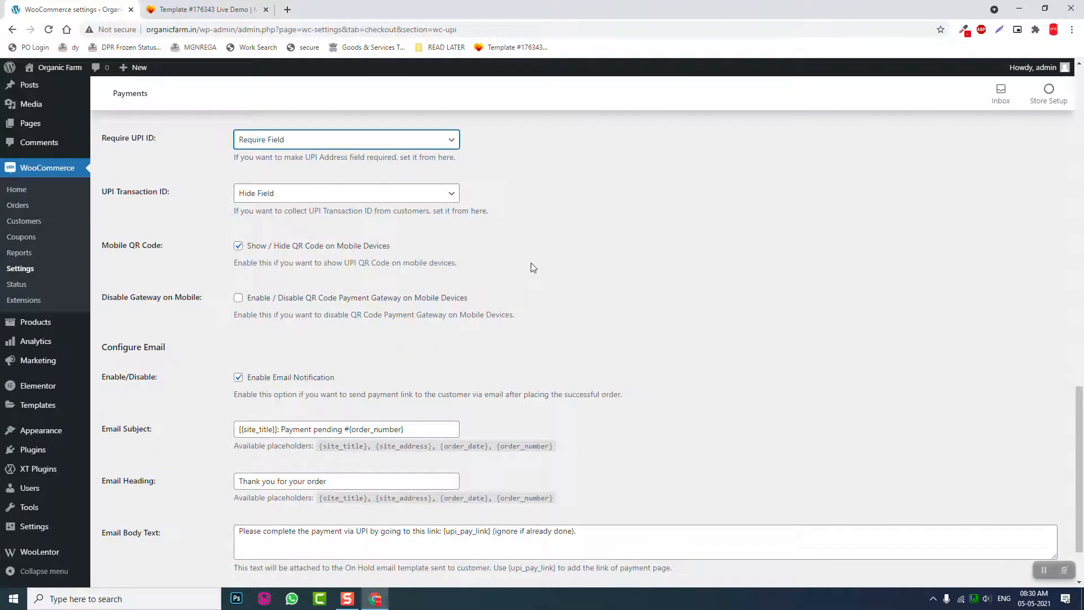
scroll(532, 266, down, 1)
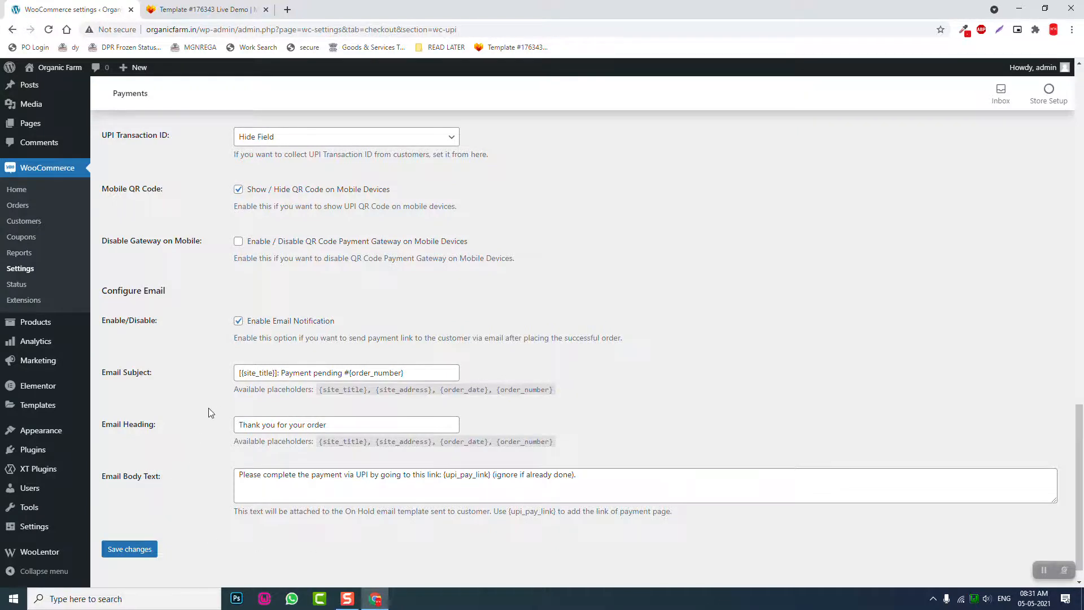
scroll(214, 409, up, 6)
Fill the Merchant UPI VPA ID field with the merchant's UPI ID and save the settings
click(293, 152)
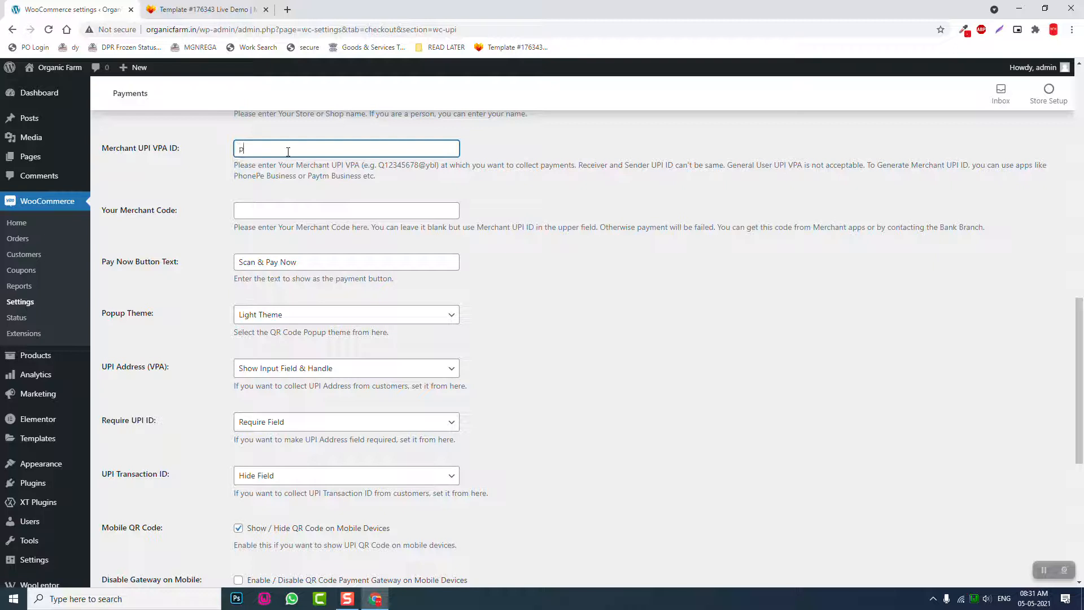
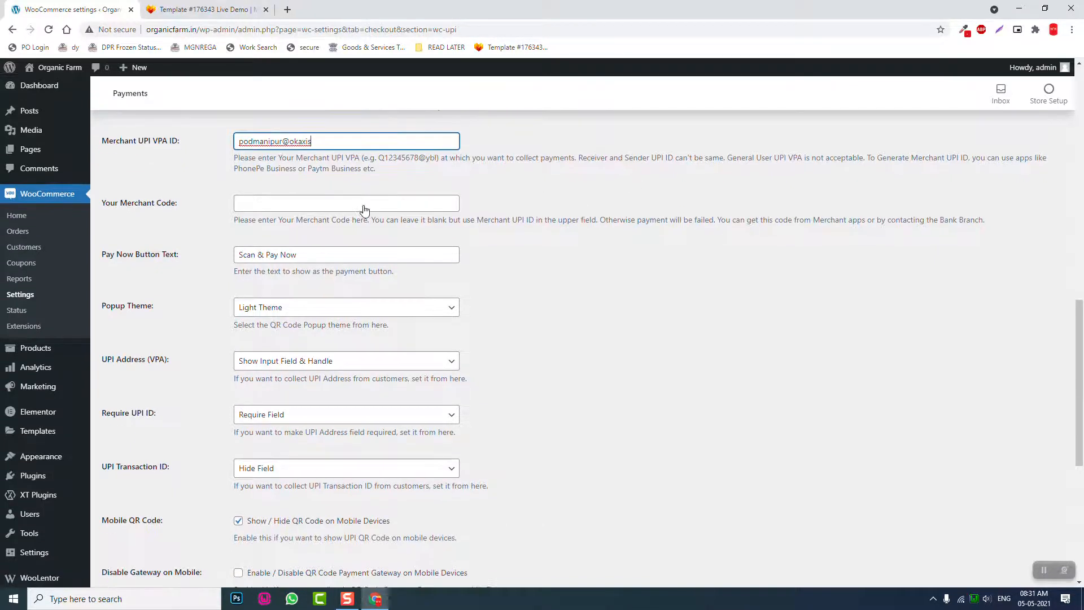
scroll(259, 406, down, 6)
click(119, 525)
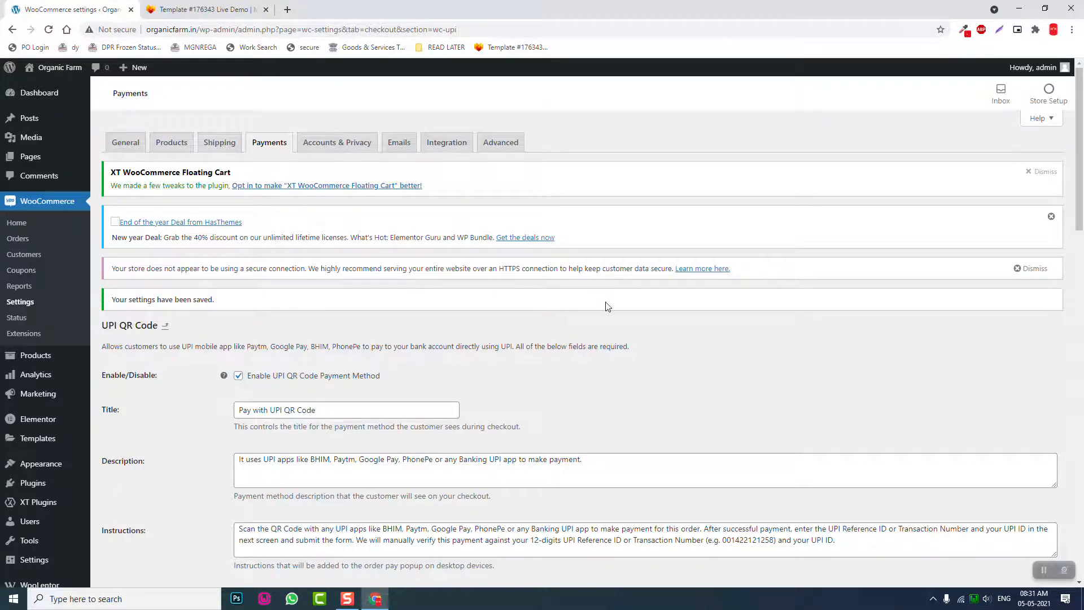
scroll(611, 310, down, 2)
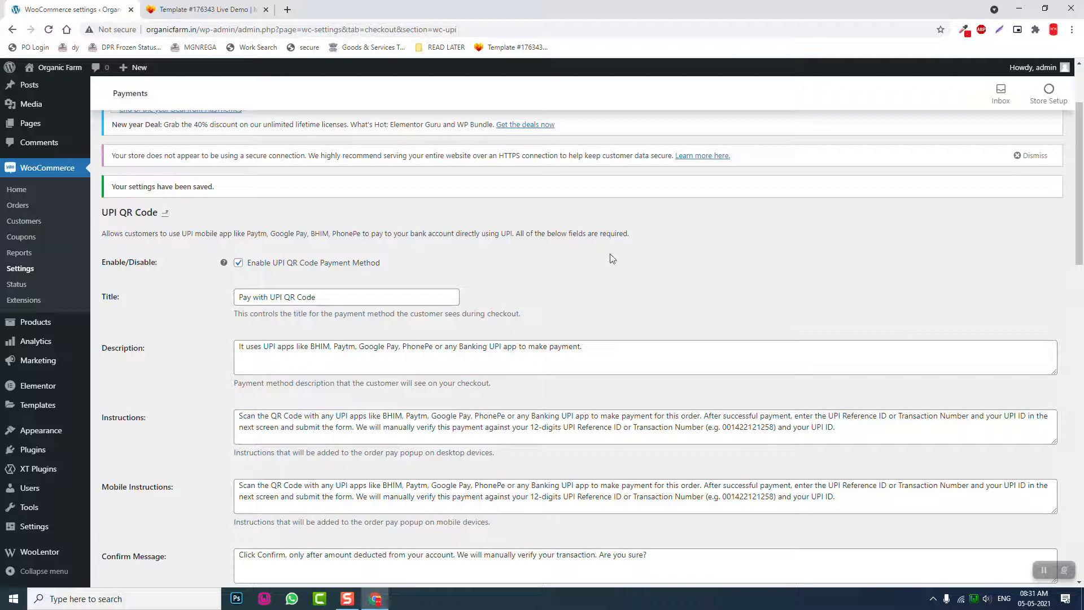
scroll(610, 254, down, 6)
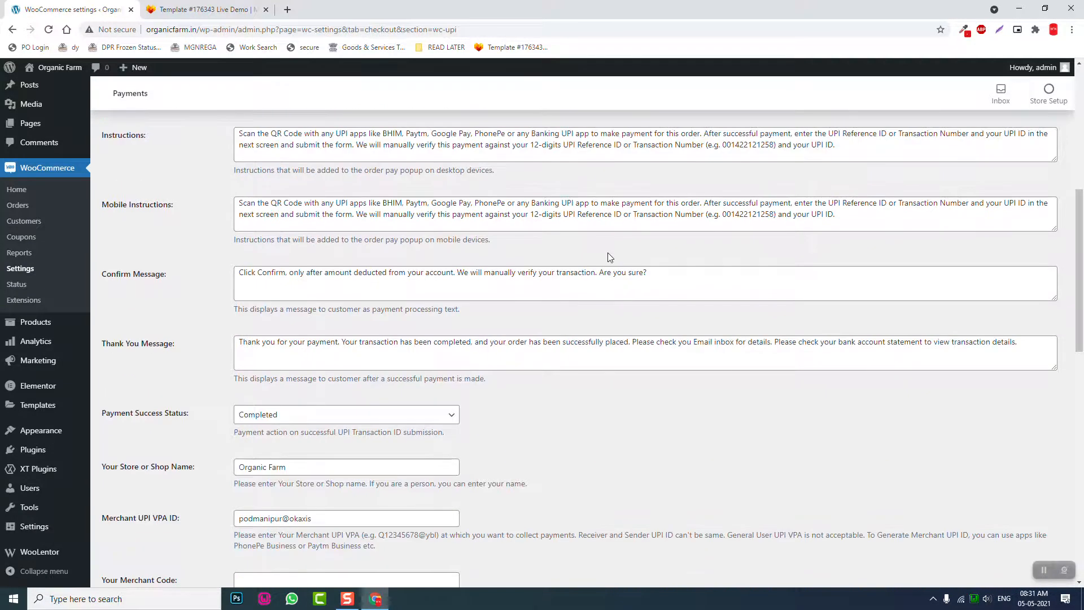
scroll(608, 254, down, 1)
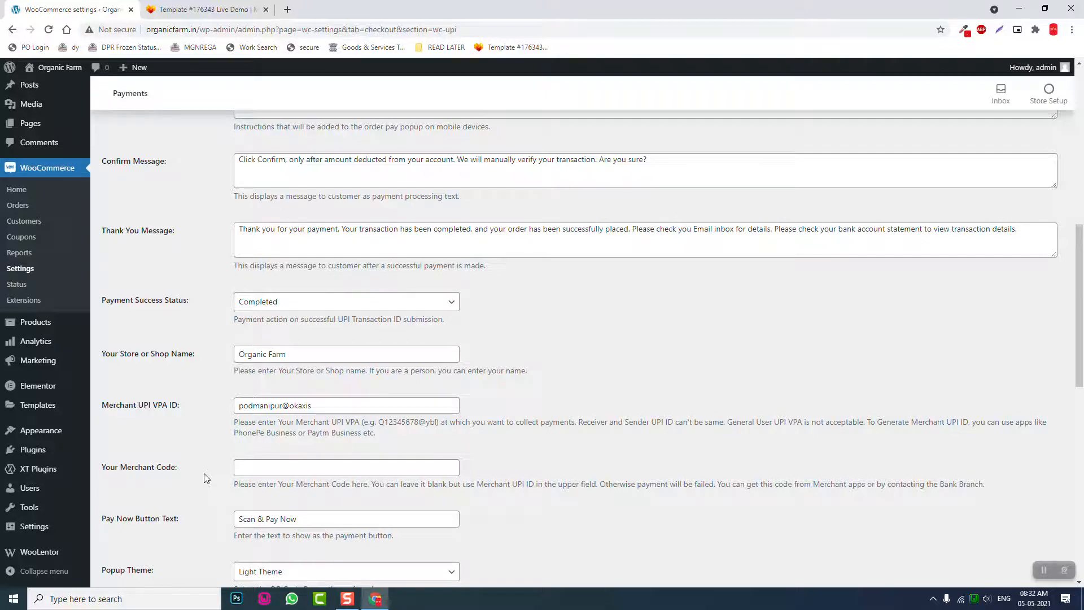
scroll(211, 418, down, 2)
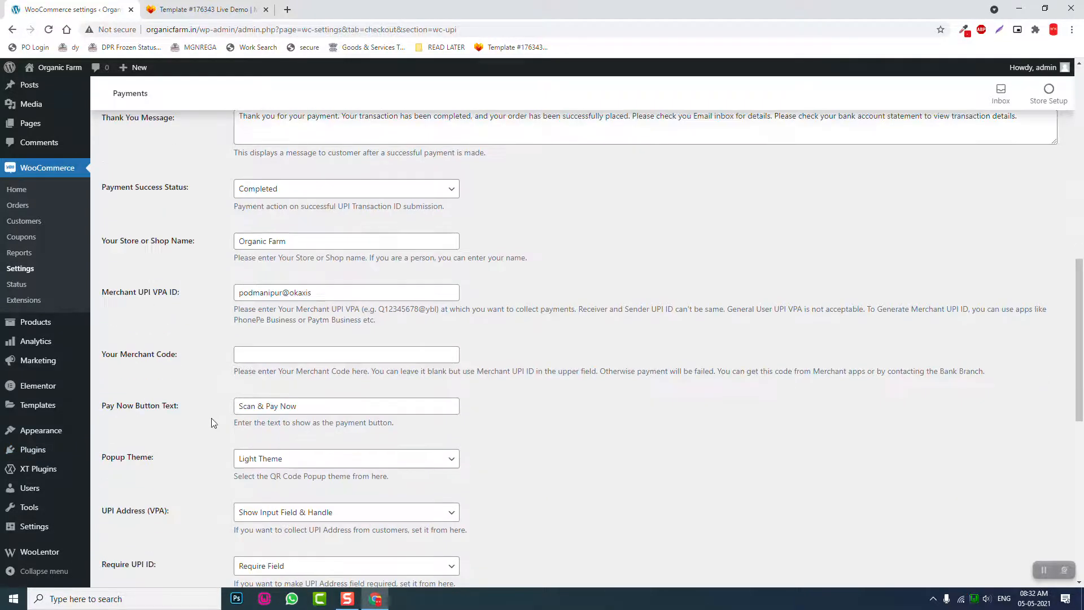
scroll(213, 423, up, 10)
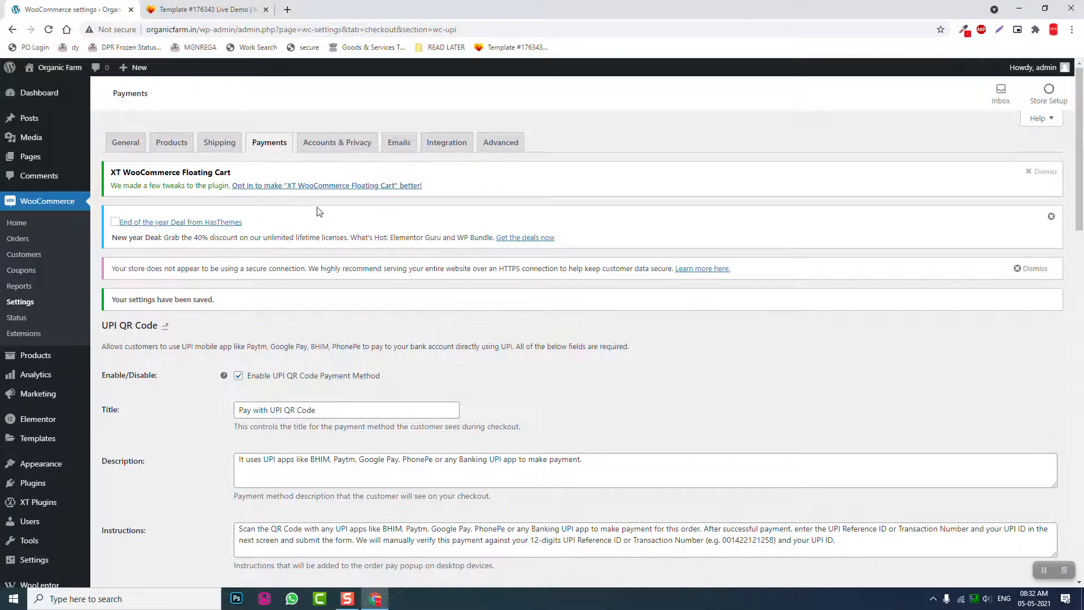
click(175, 146)
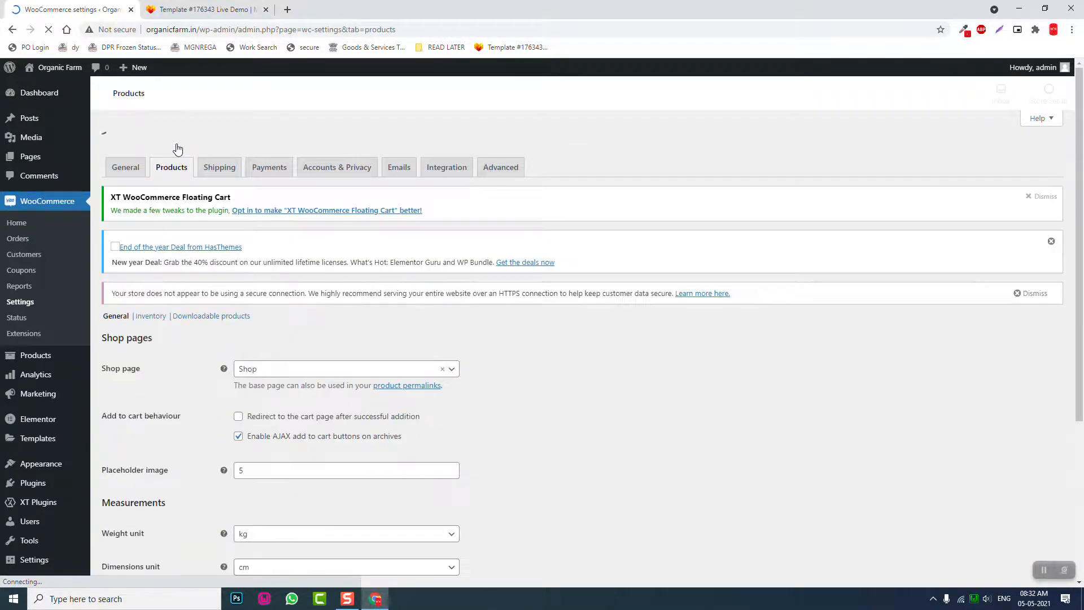
Scroll down the Products settings to view the shop page, measurement and review options
scroll(352, 258, down, 3)
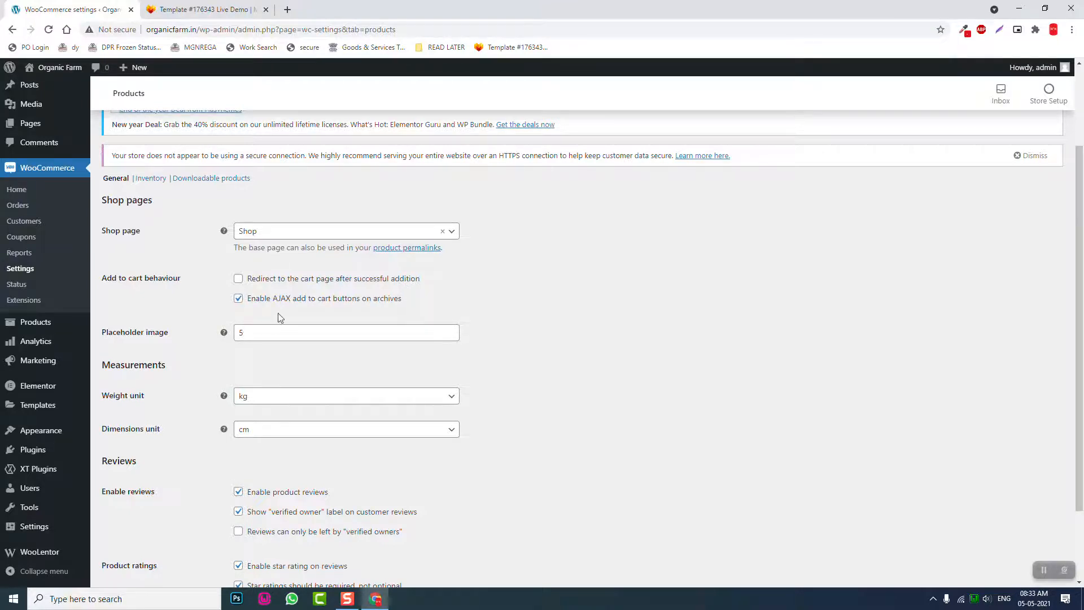
Leave the product placeholder image and the cm dimension unit unchanged in Products settings
scroll(325, 312, down, 2)
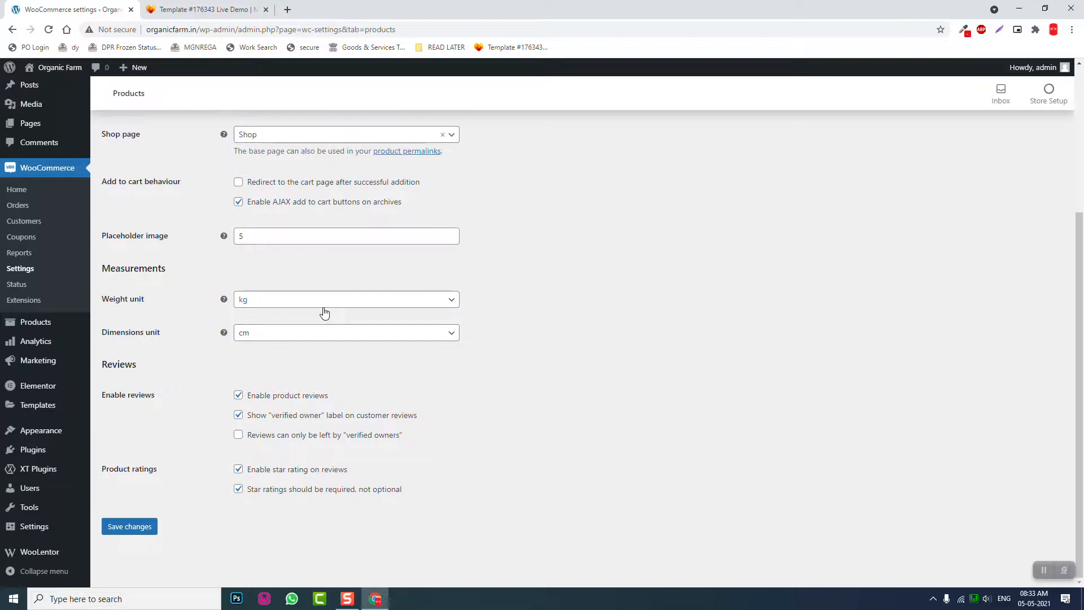
click(322, 234)
click(568, 266)
click(291, 339)
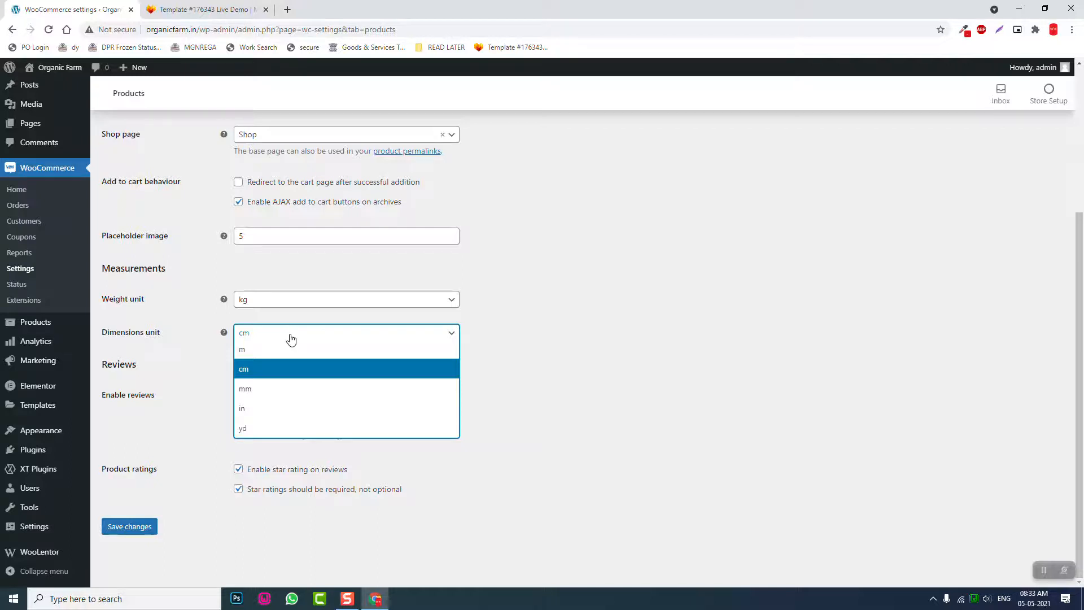
click(530, 339)
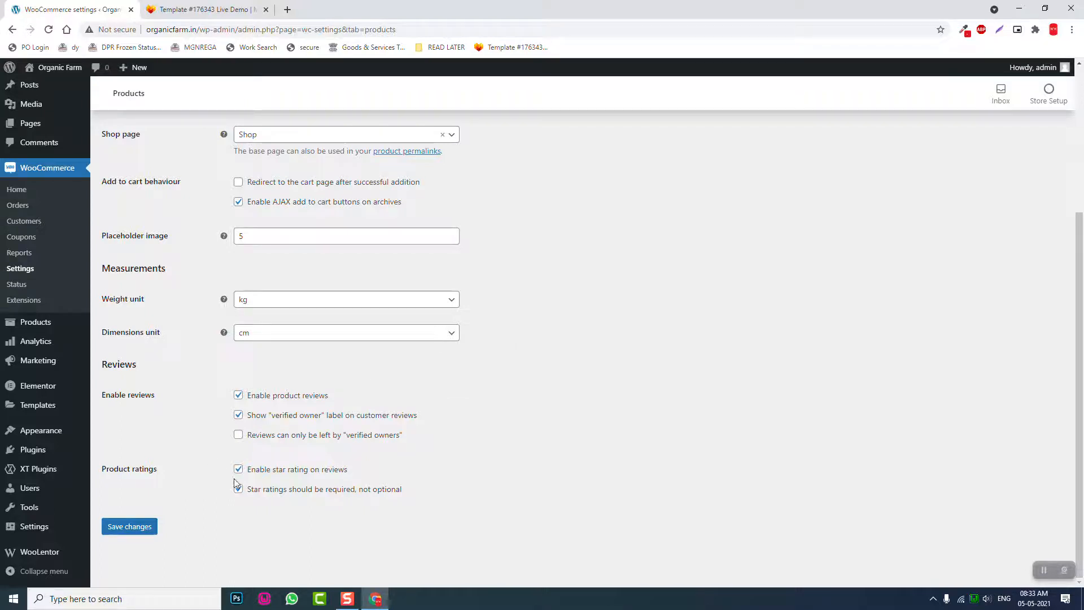
scroll(232, 422, up, 4)
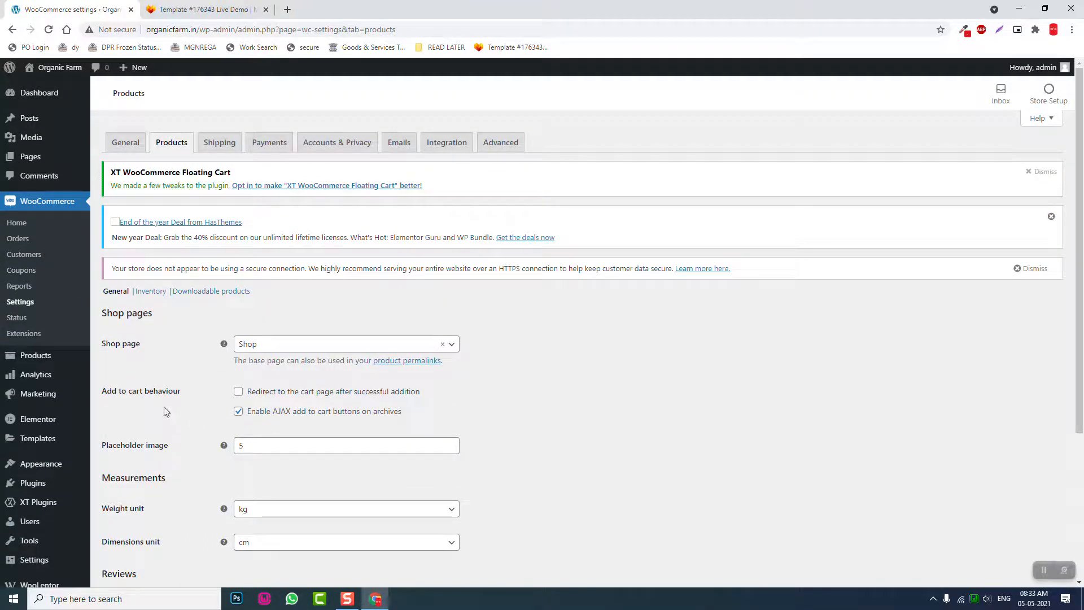
Bring up the Shipping settings and look through the empty shipping zones list
click(231, 148)
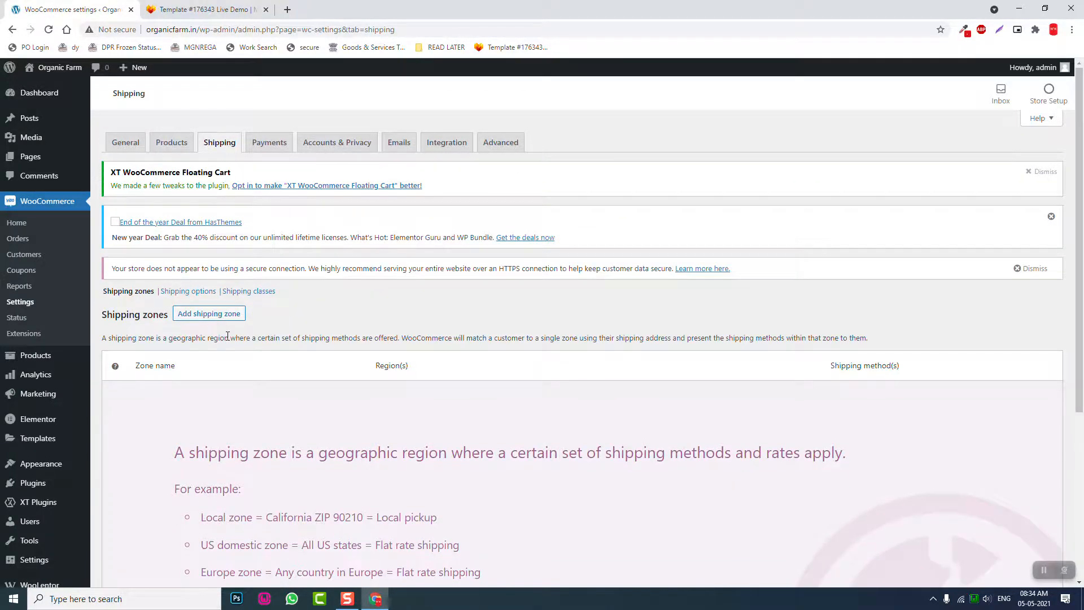
scroll(228, 336, down, 4)
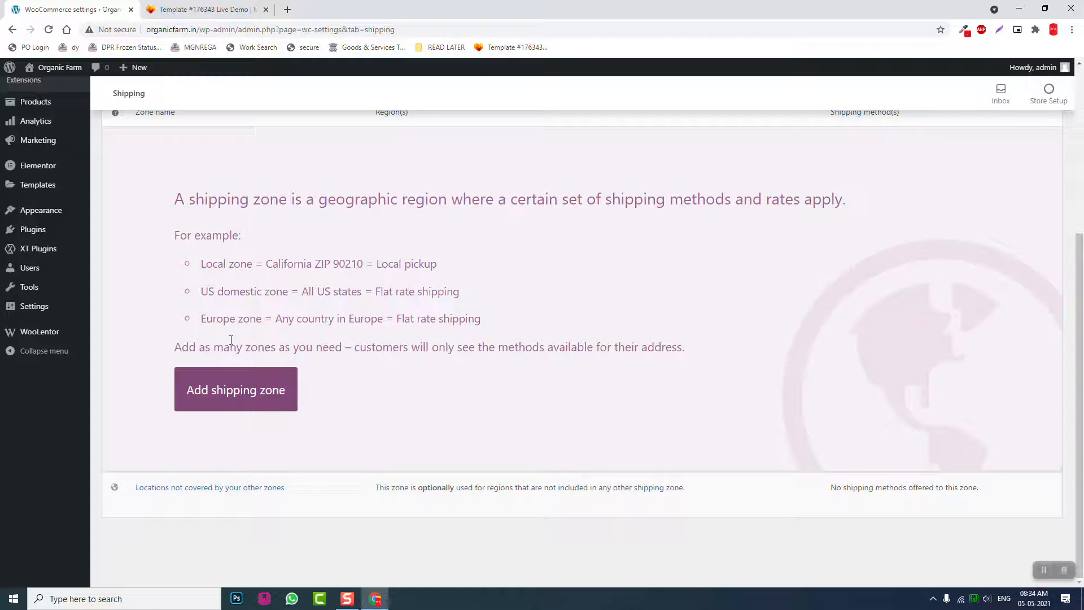
scroll(231, 340, up, 4)
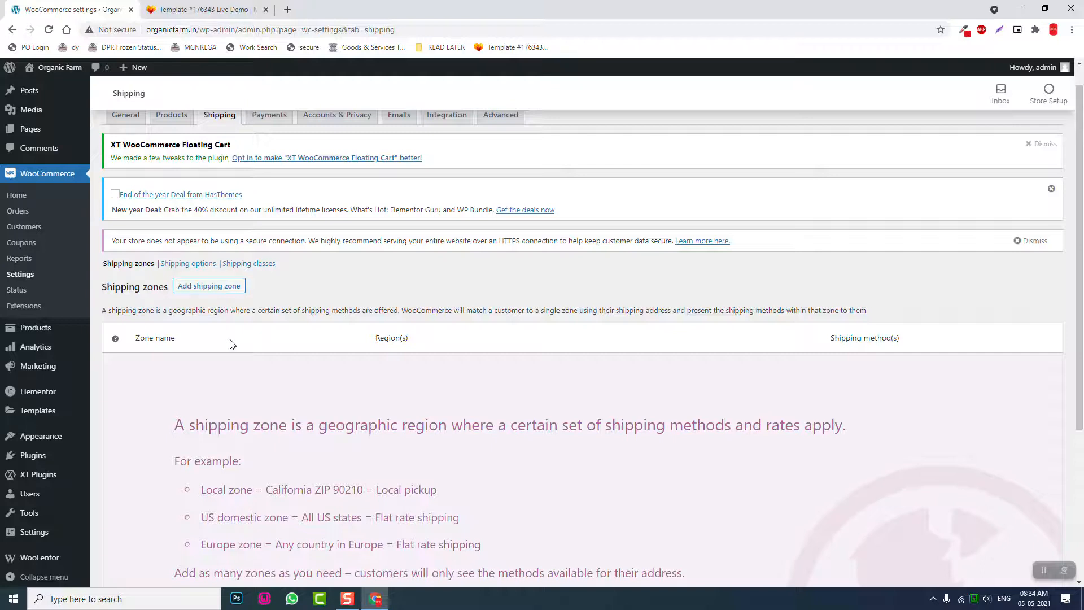
scroll(239, 349, down, 2)
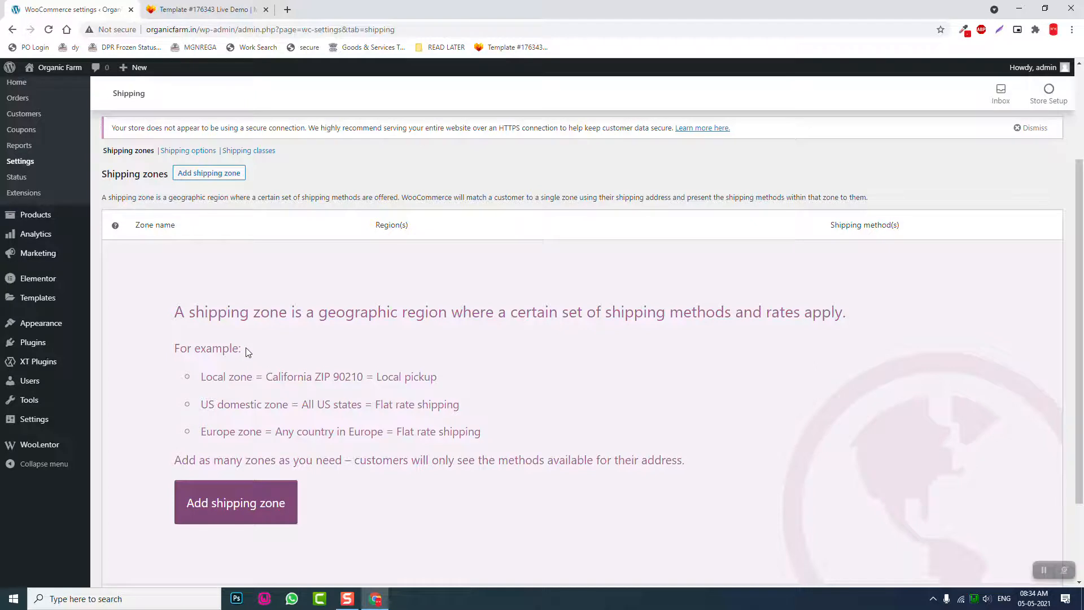
scroll(245, 347, down, 2)
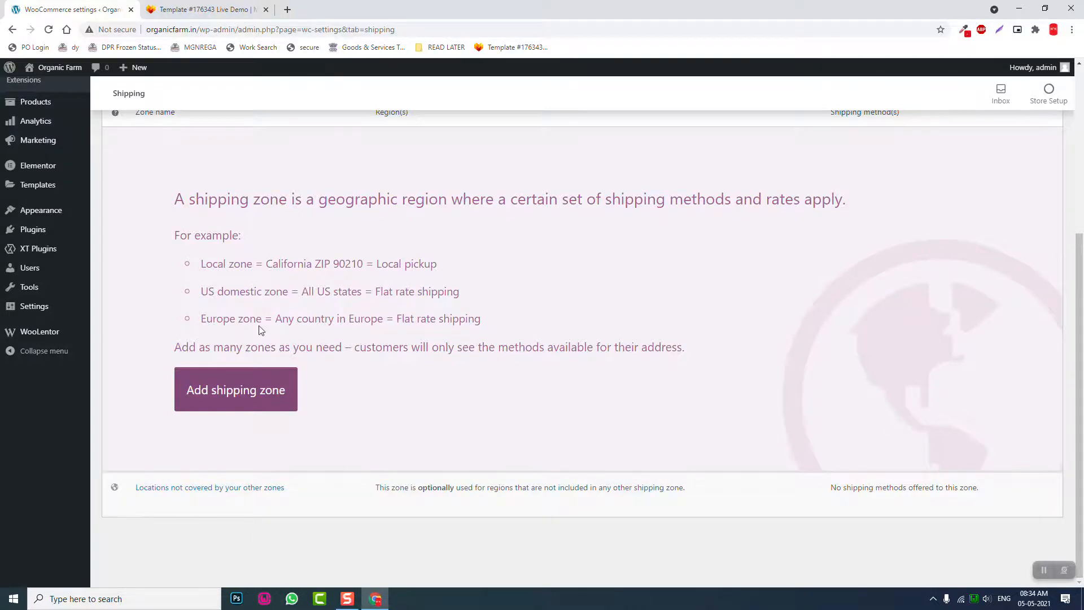
scroll(258, 330, up, 4)
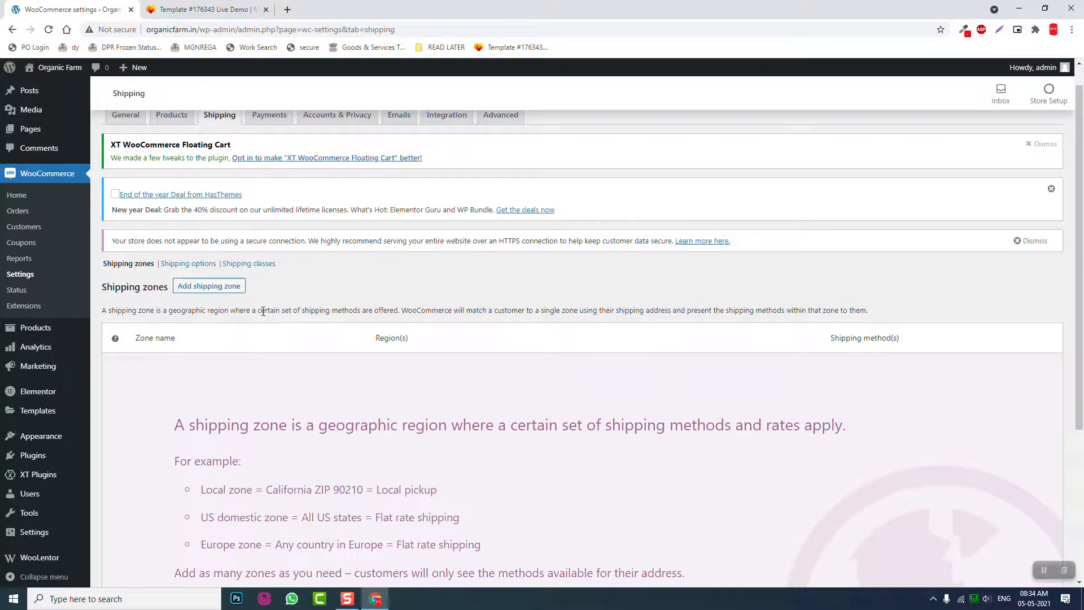
In Accounts & Privacy, enable account creation at checkout and on My account, then save
click(352, 119)
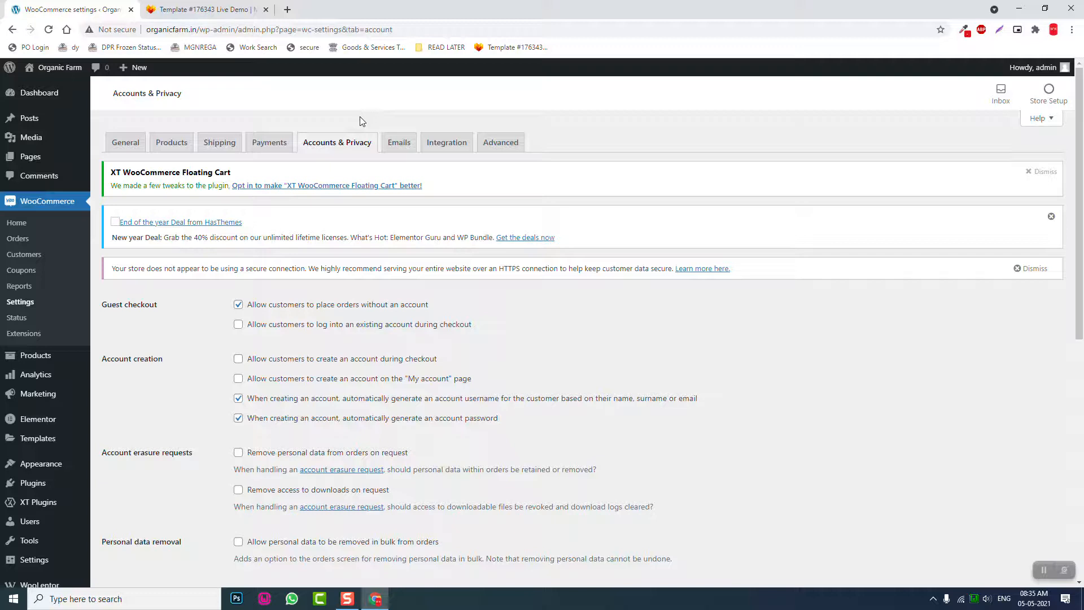
scroll(479, 133, down, 1)
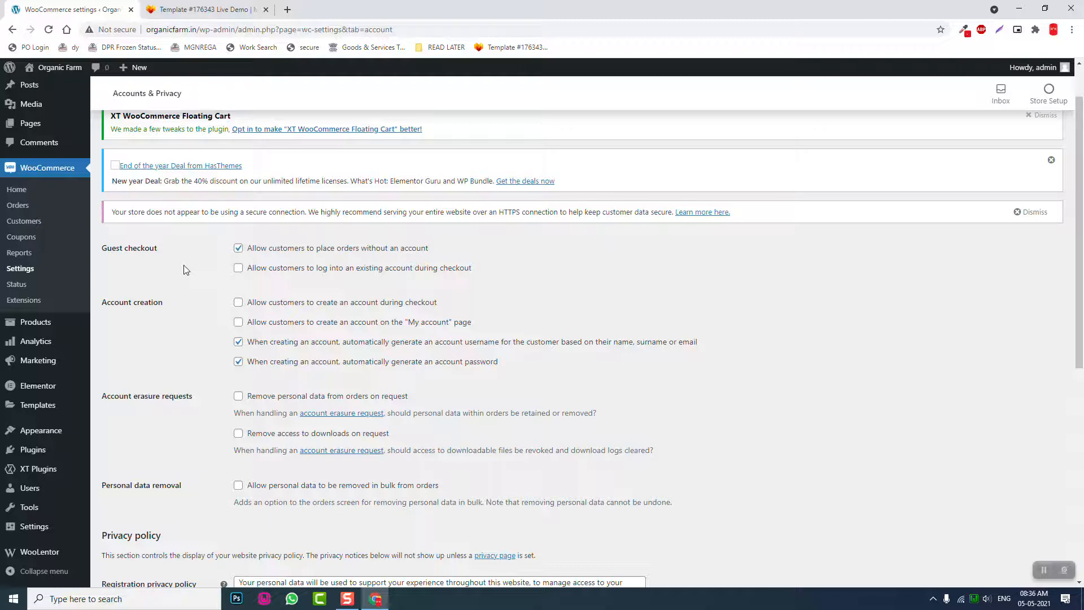
scroll(225, 264, down, 2)
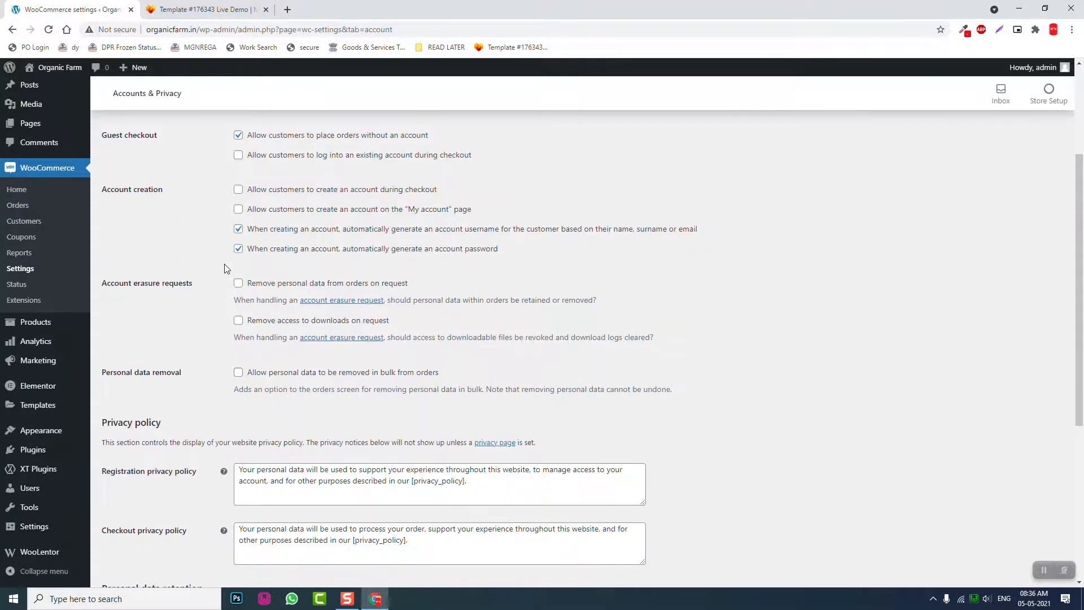
click(266, 195)
click(269, 212)
scroll(253, 335, down, 1)
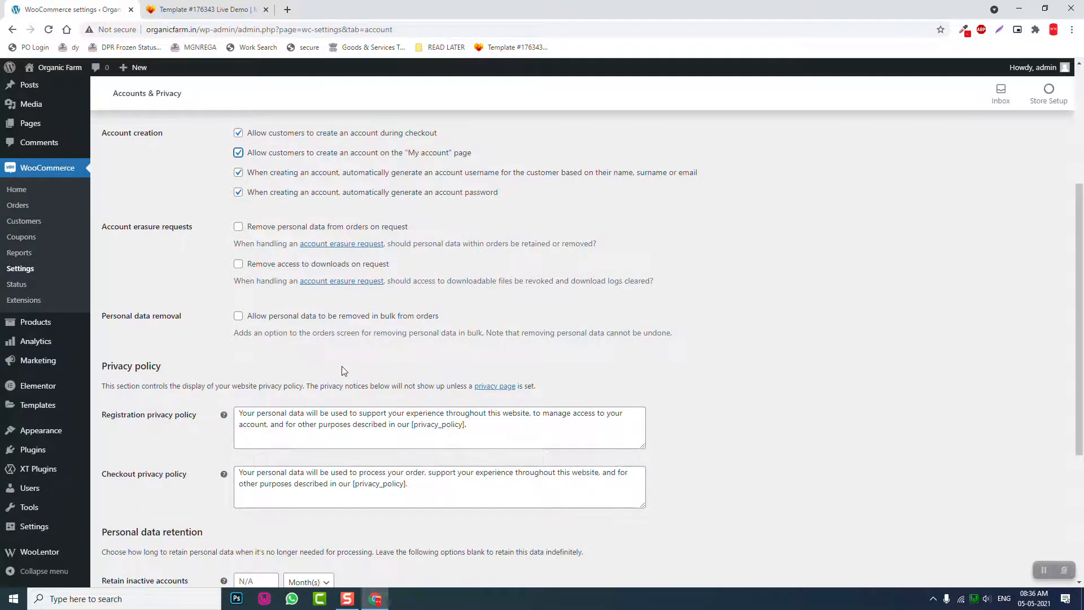
scroll(344, 371, down, 4)
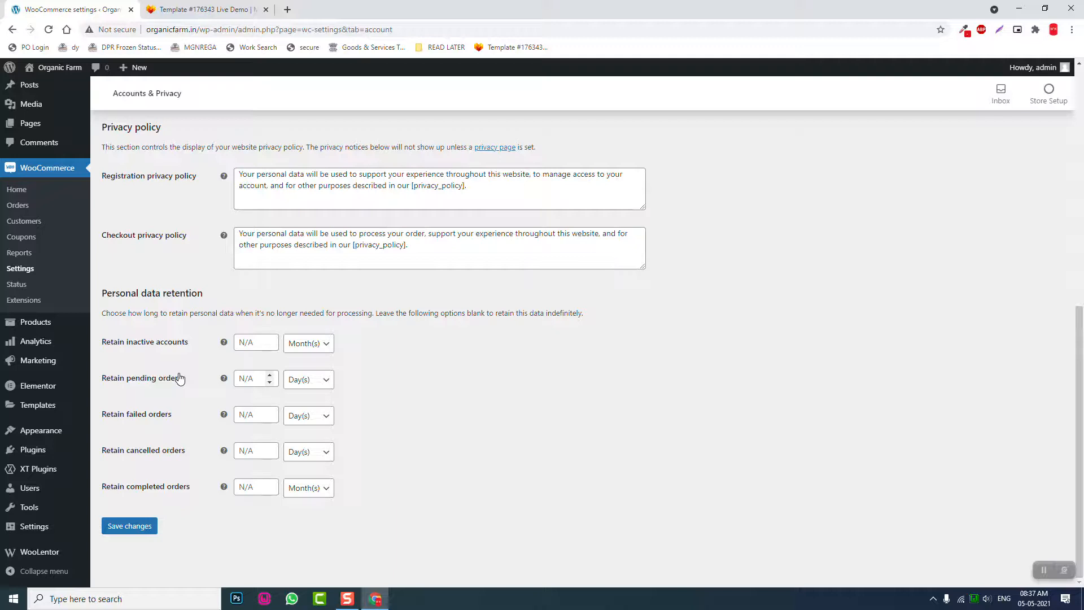
click(134, 525)
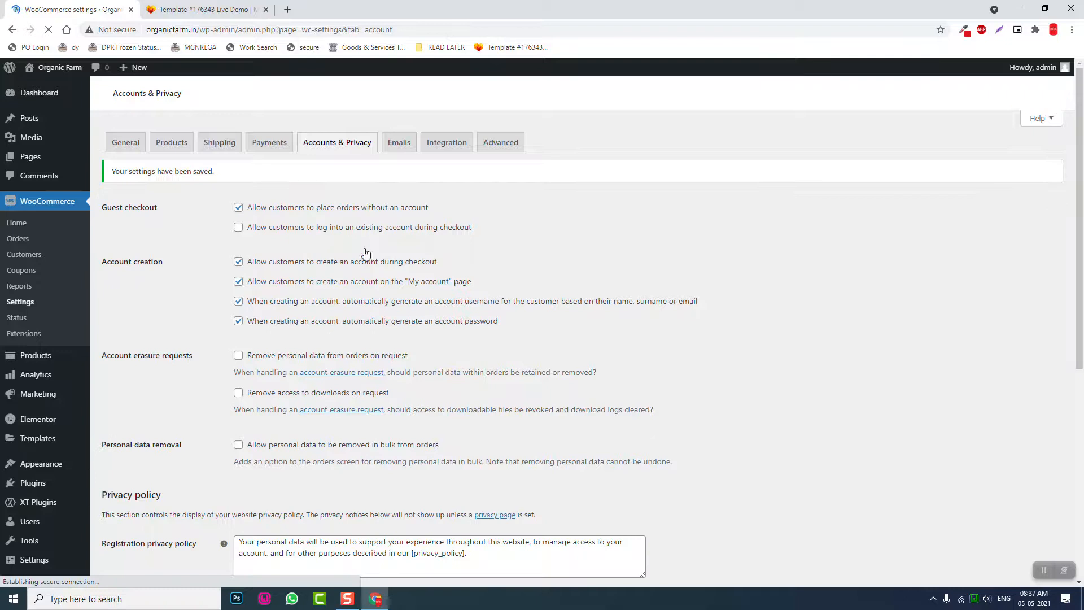
Browse the Emails tab's notification list, including New order and Cancelled order emails
click(402, 151)
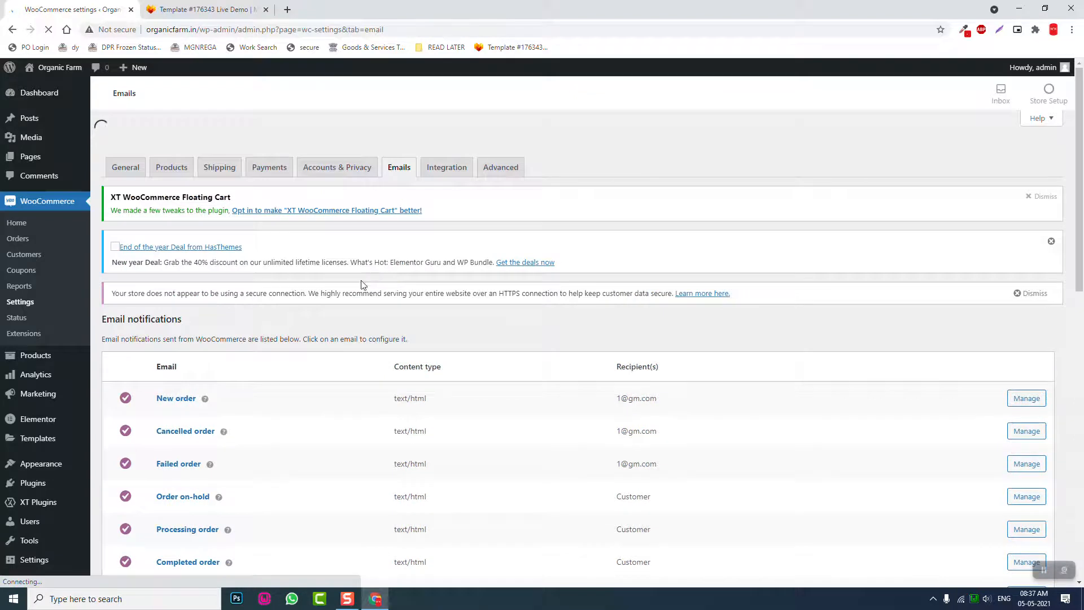
scroll(363, 285, down, 4)
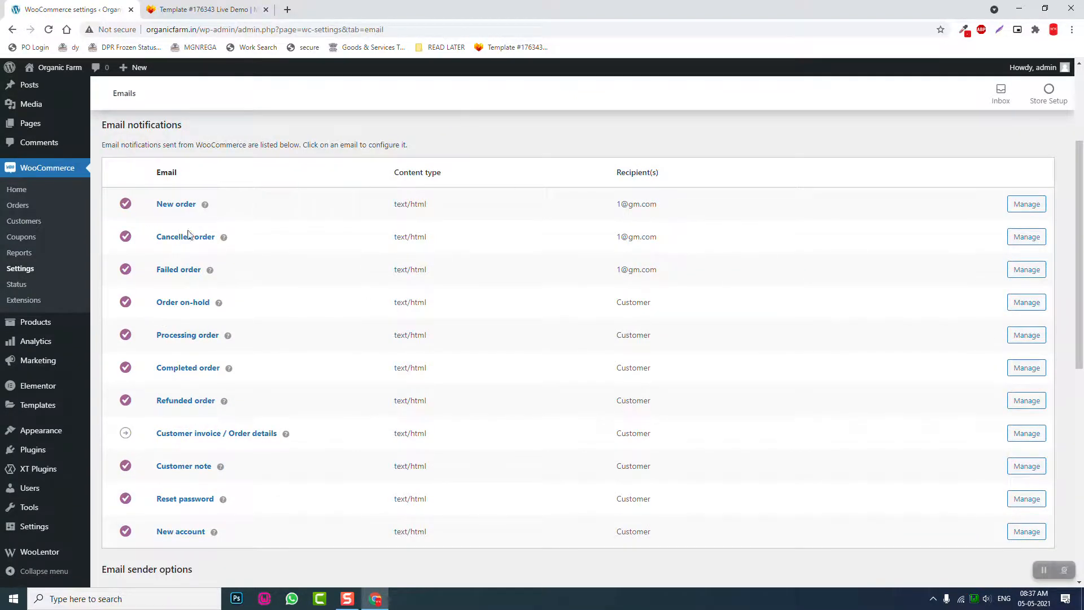
scroll(187, 289, down, 1)
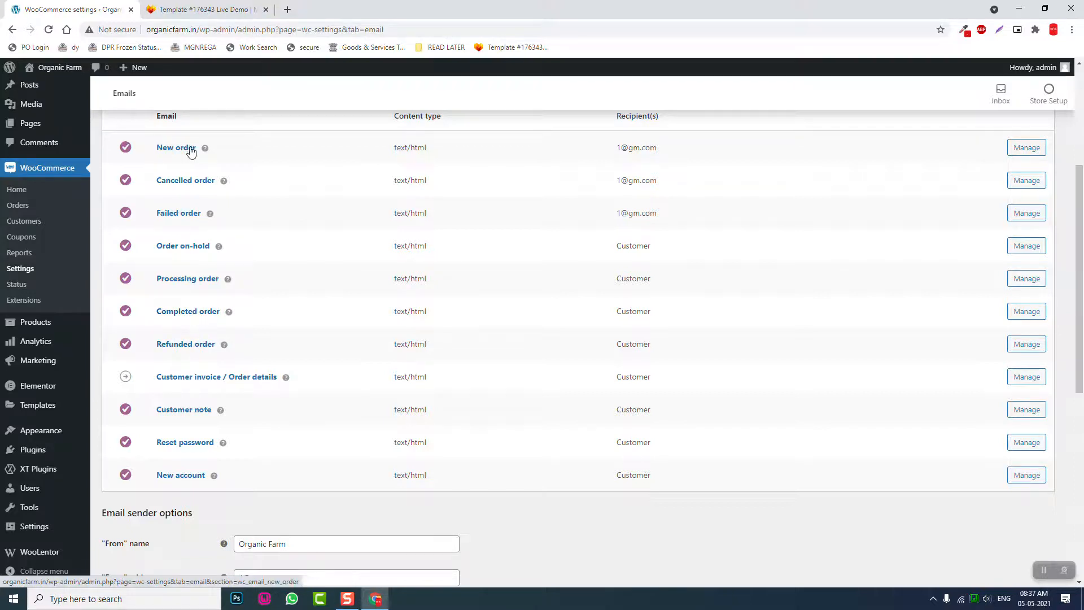
scroll(160, 443, down, 3)
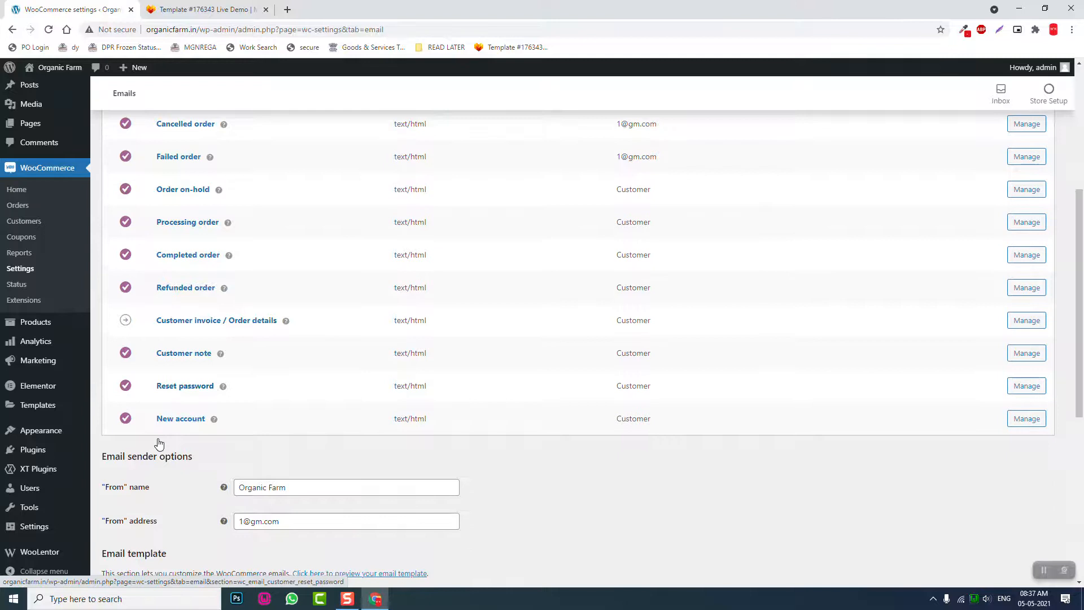
scroll(160, 440, down, 2)
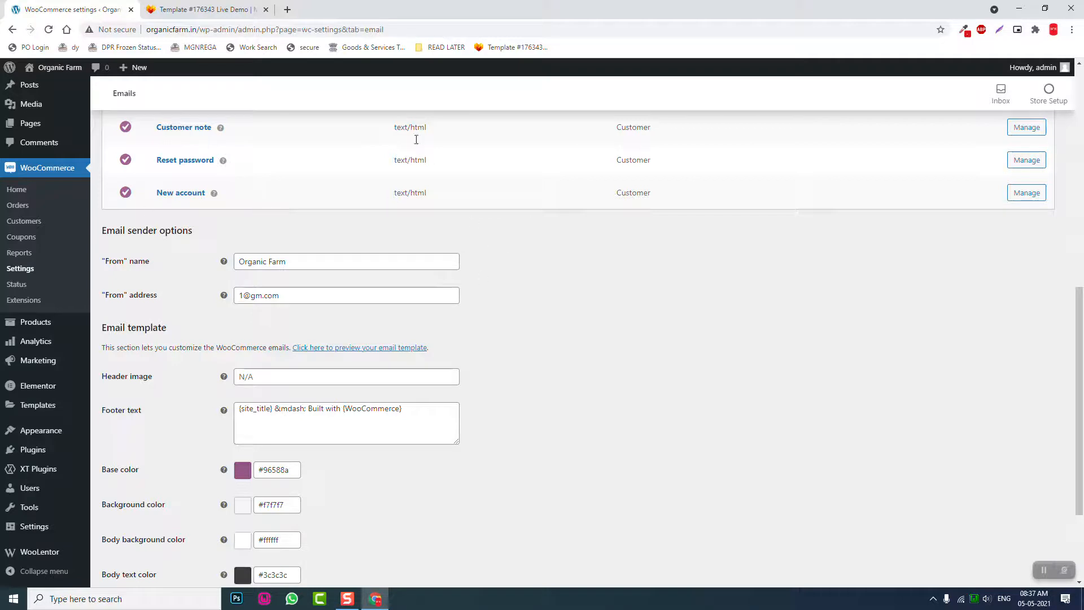
scroll(423, 192, down, 4)
scroll(424, 198, up, 6)
scroll(424, 194, up, 7)
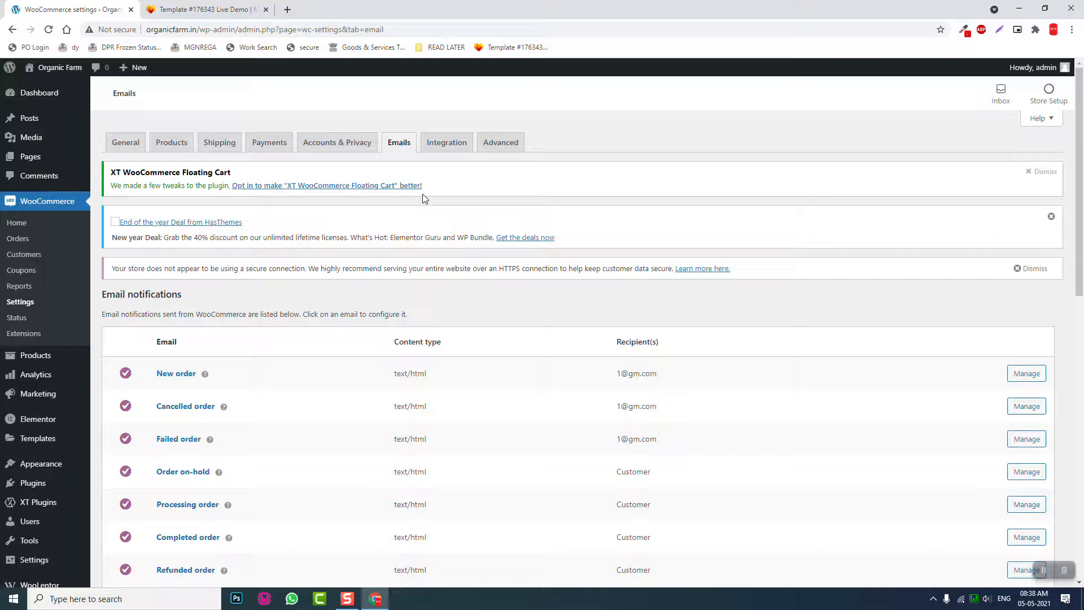
Review the MaxMind Geolocation integration fields, then move to the Advanced page setup settings
click(446, 152)
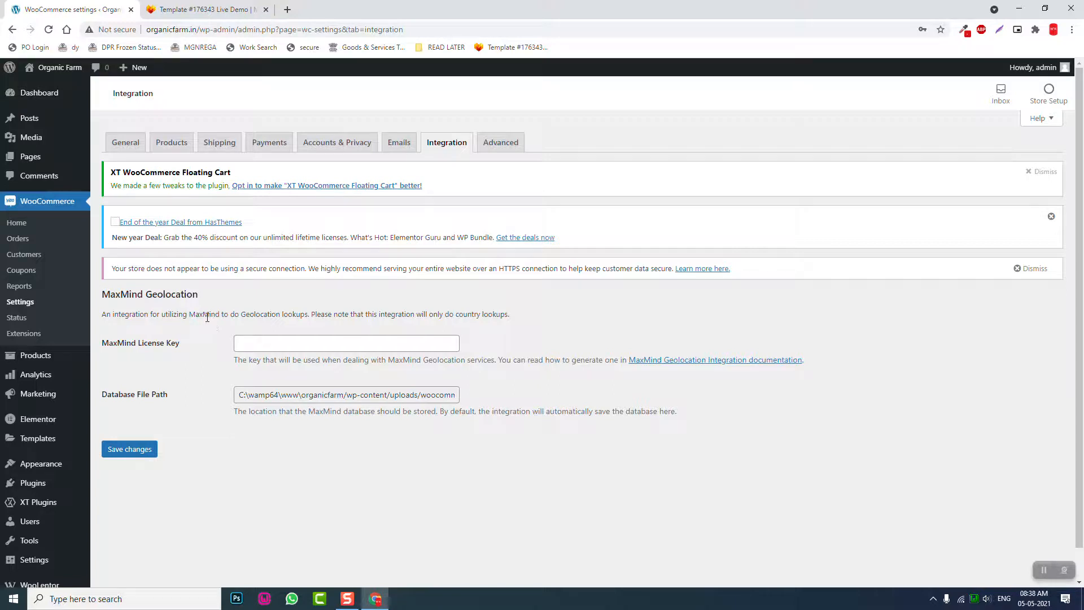
drag(205, 296, 133, 294)
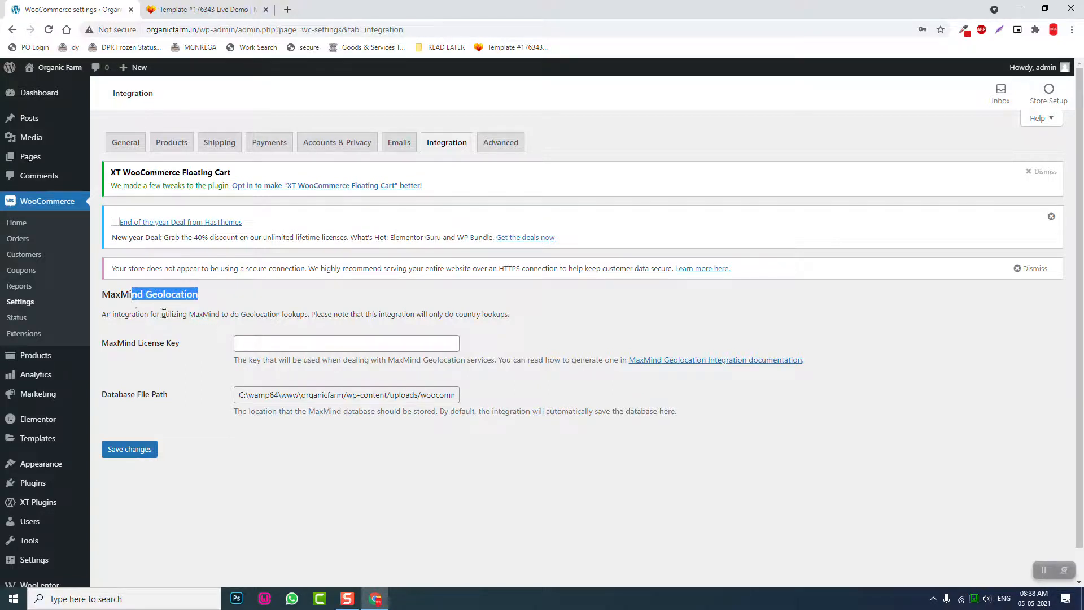
click(181, 357)
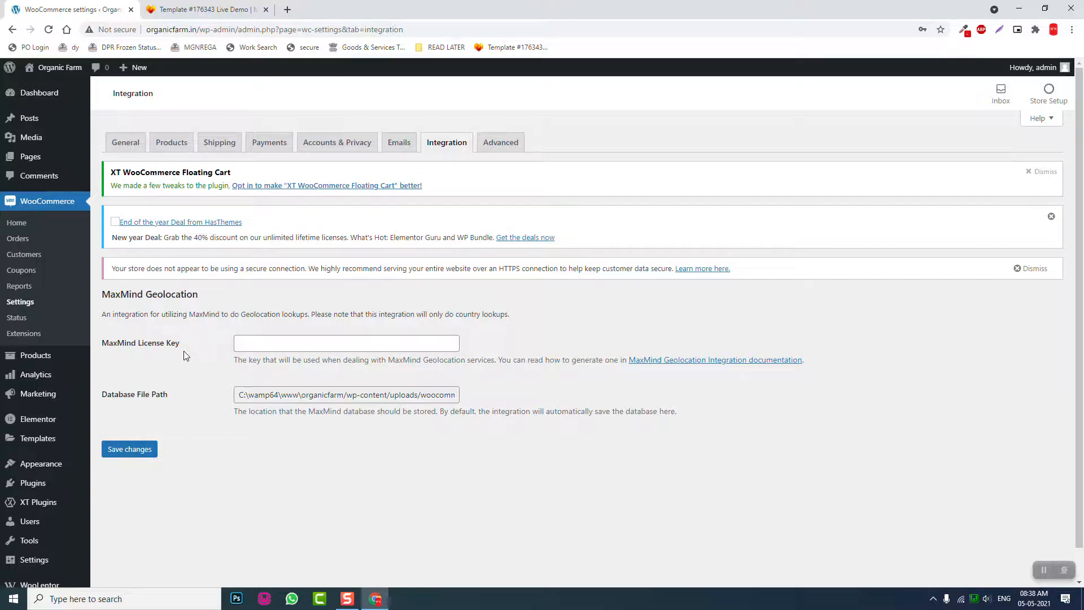
click(503, 152)
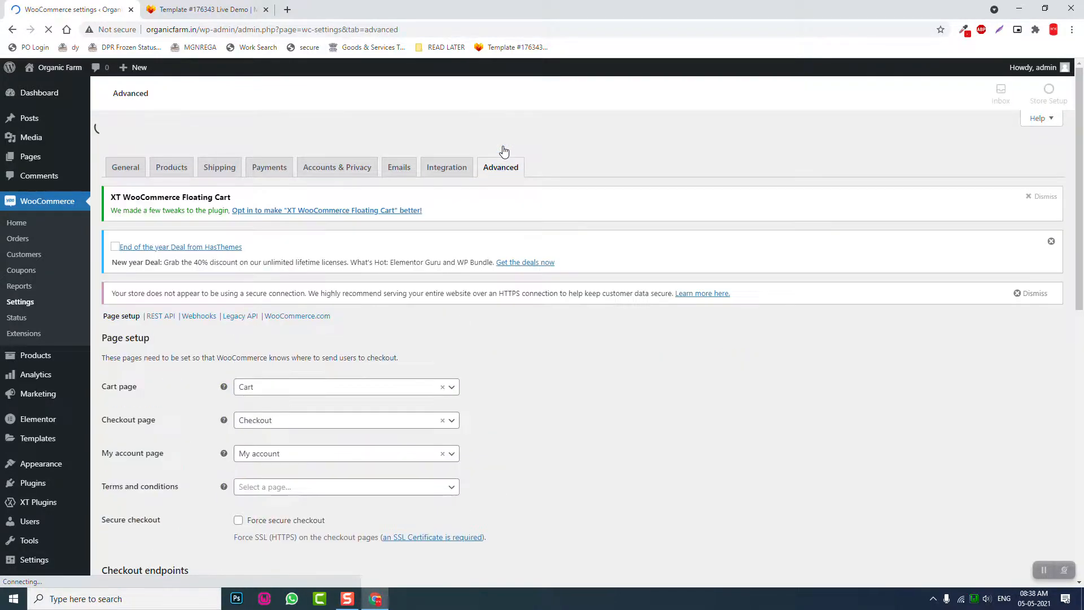
scroll(503, 151, down, 1)
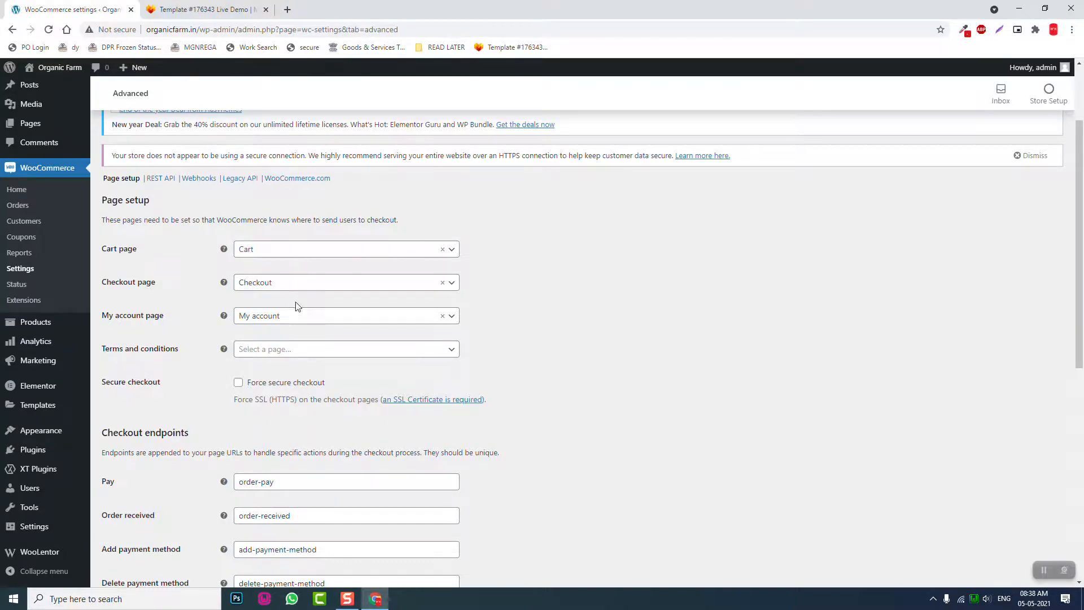
click(284, 349)
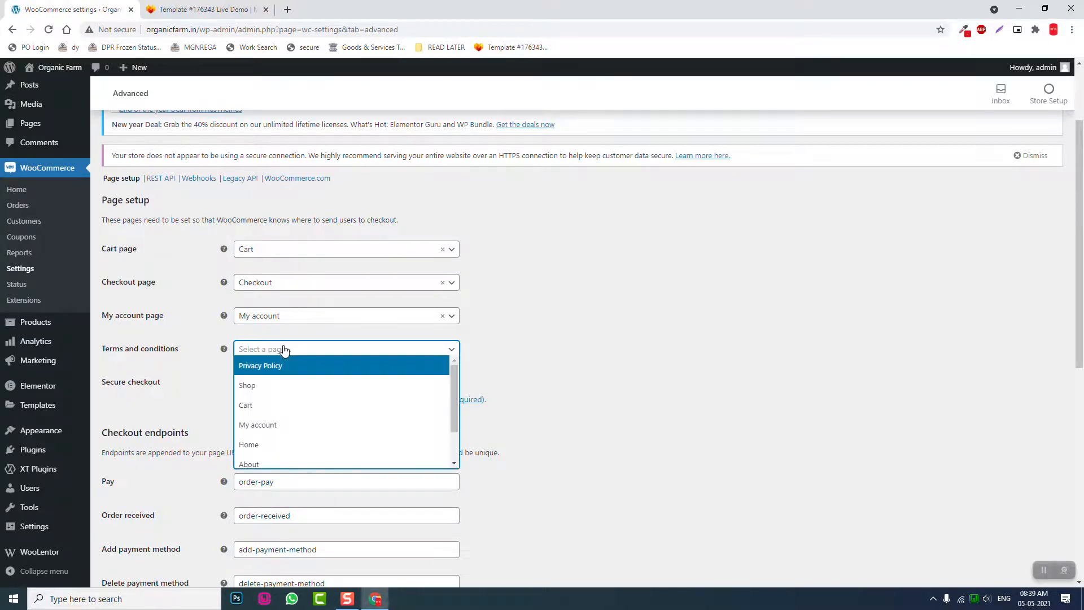
scroll(296, 399, down, 1)
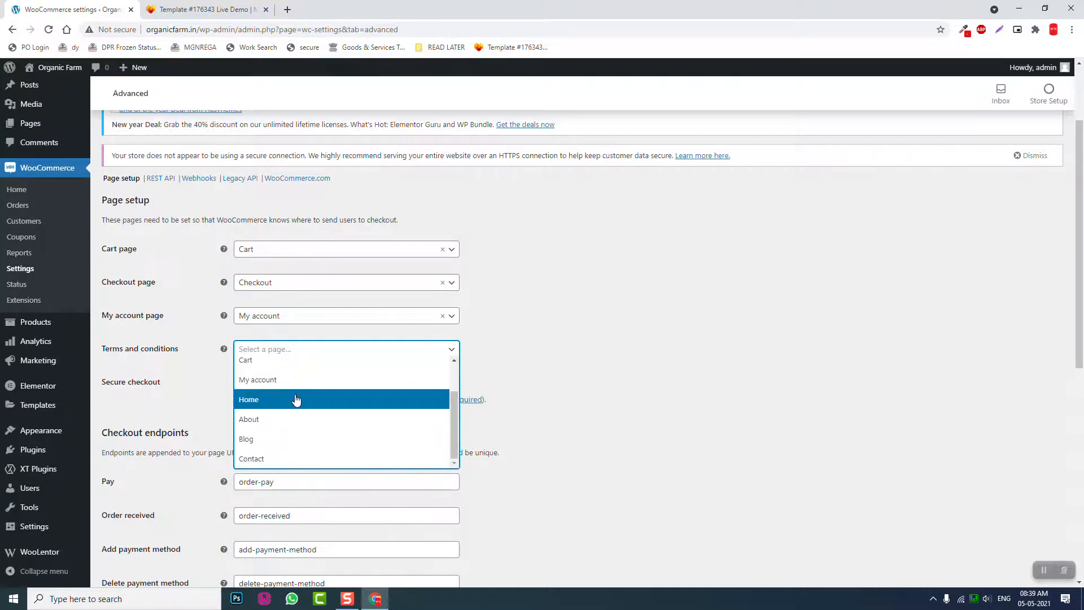
click(668, 313)
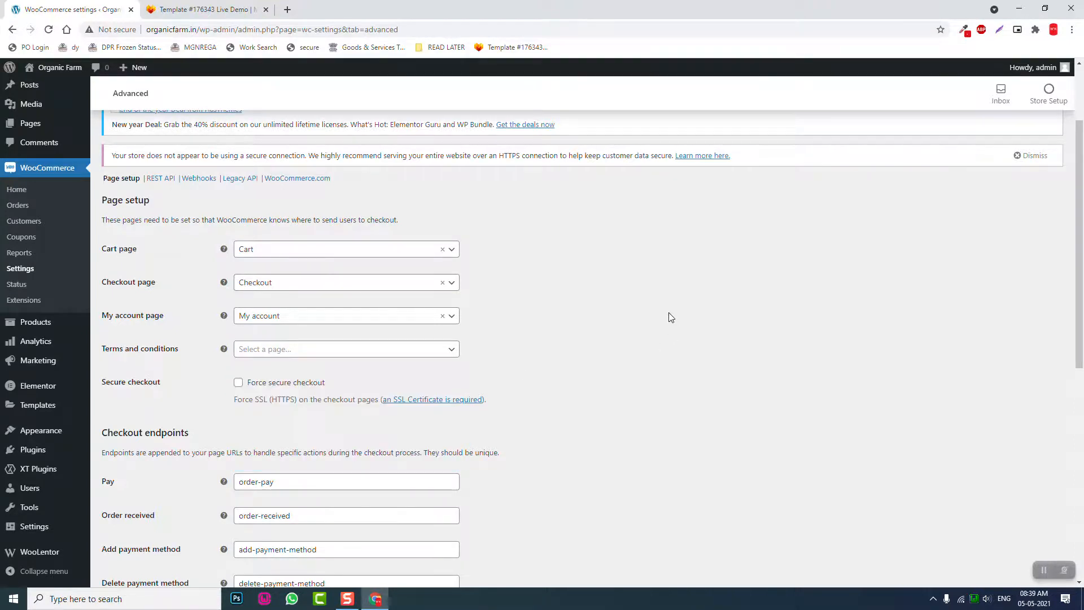
scroll(668, 313, down, 1)
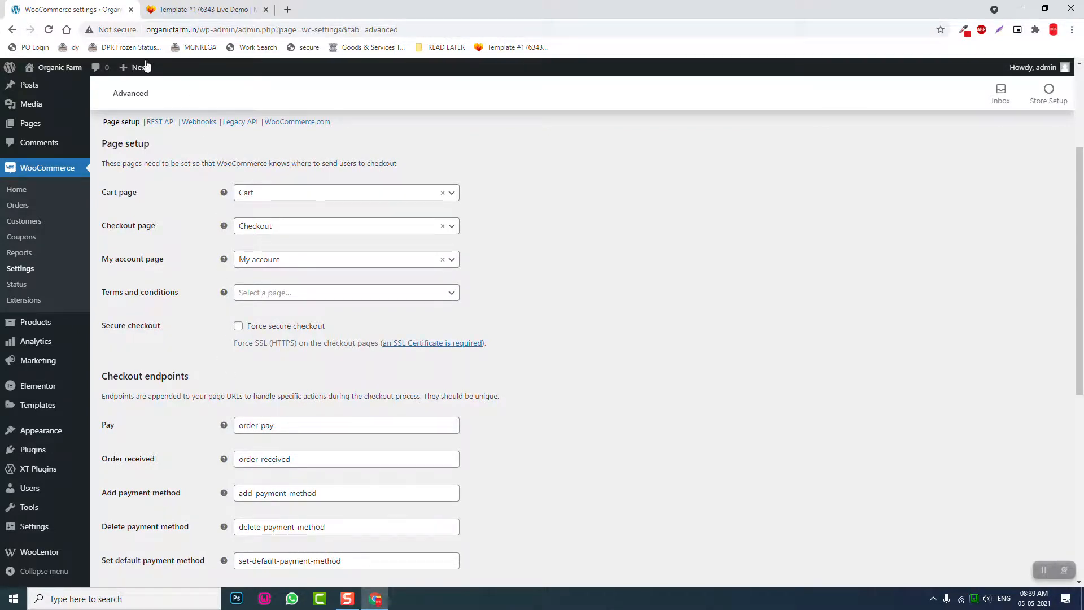
click(121, 32)
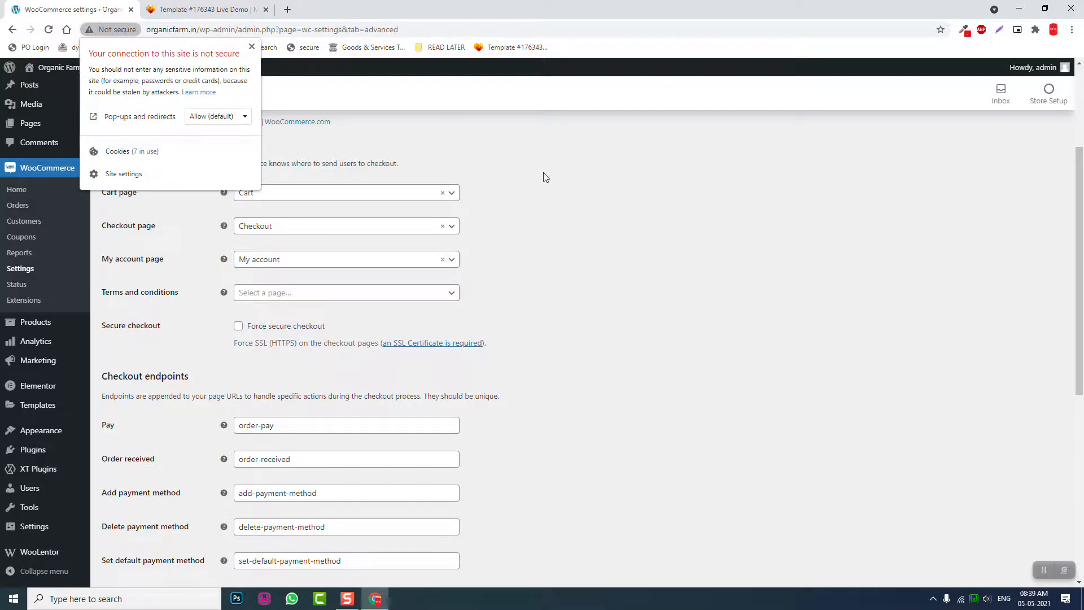
click(692, 222)
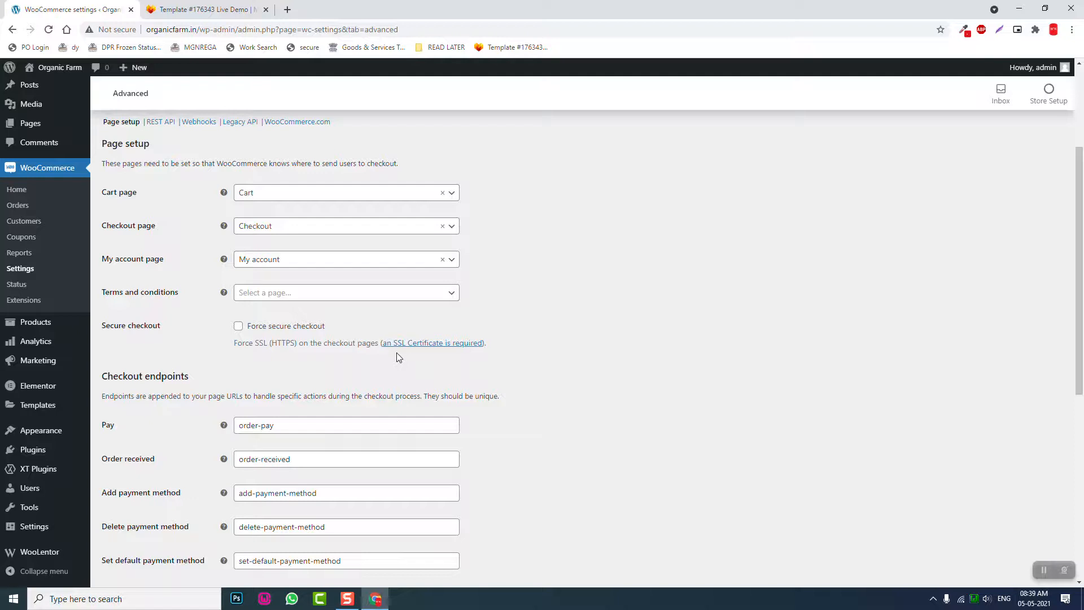
scroll(431, 331, down, 2)
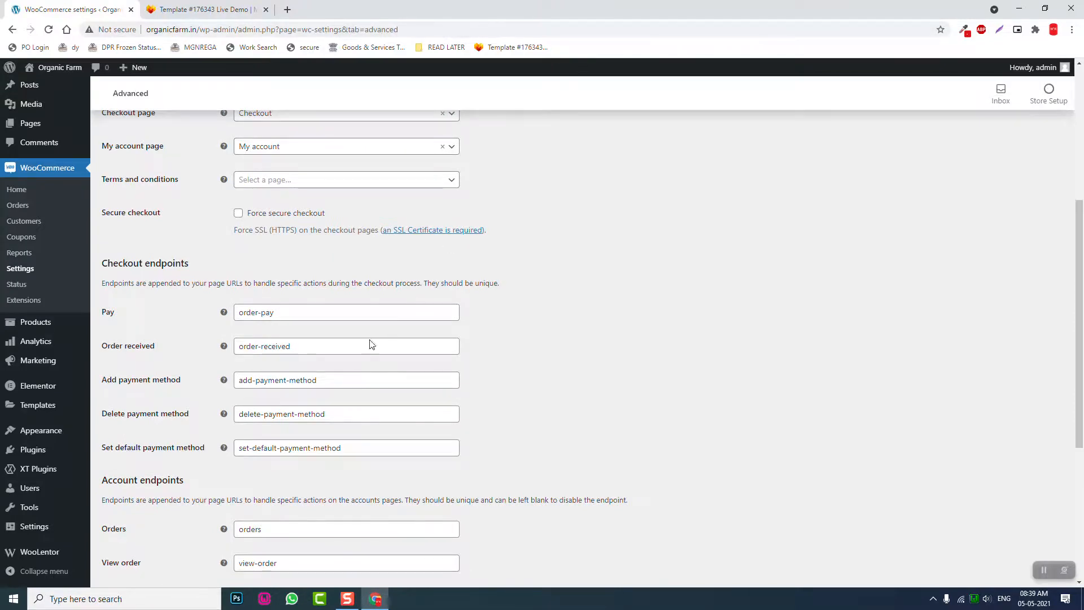
scroll(207, 325, down, 1)
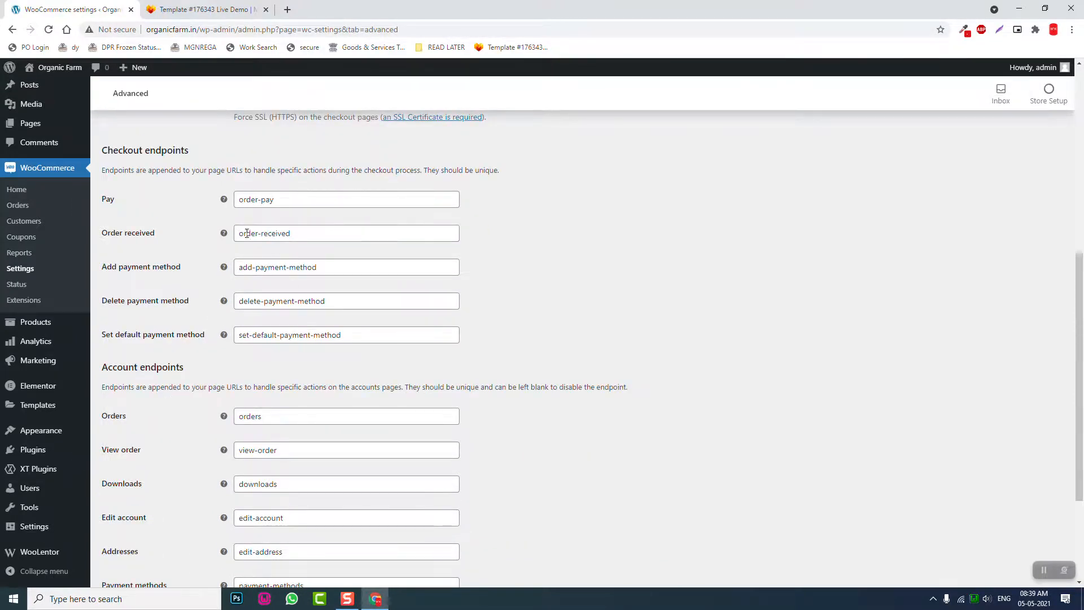
scroll(246, 239, down, 1)
scroll(246, 239, up, 1)
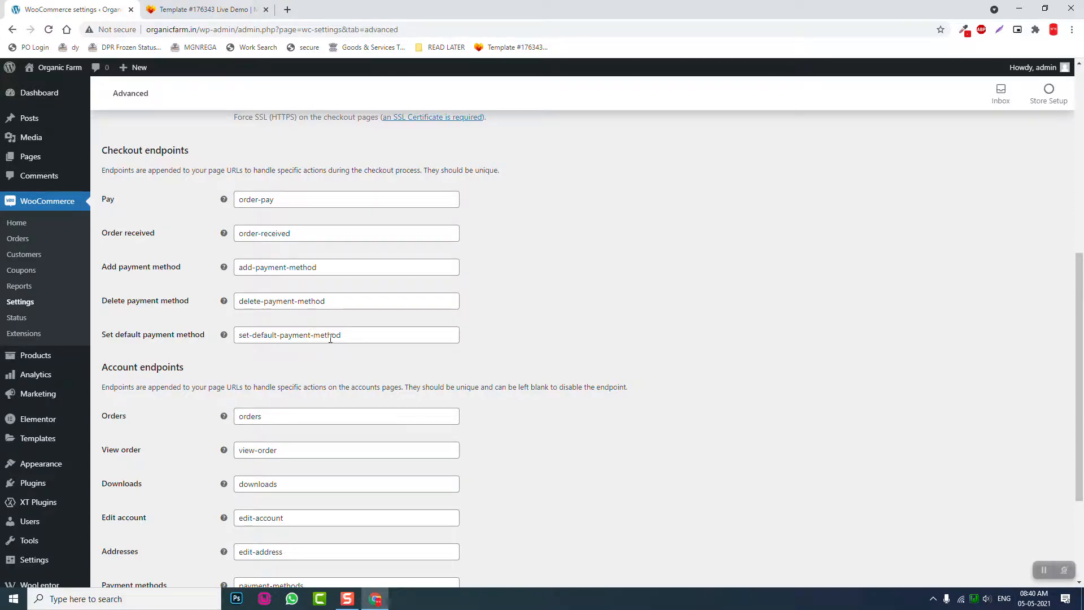
scroll(190, 288, down, 3)
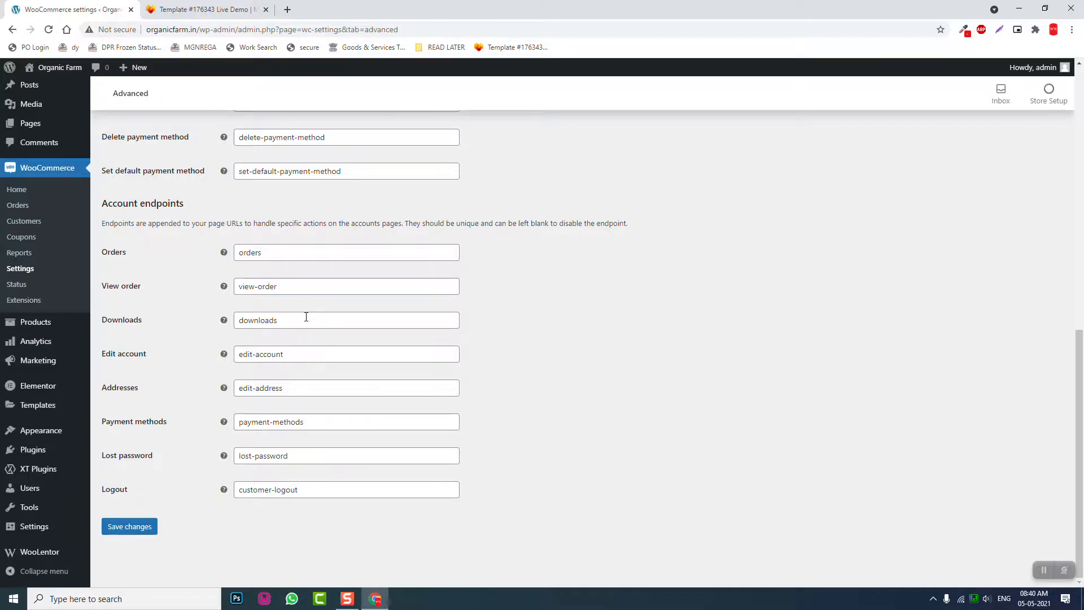
scroll(311, 303, up, 10)
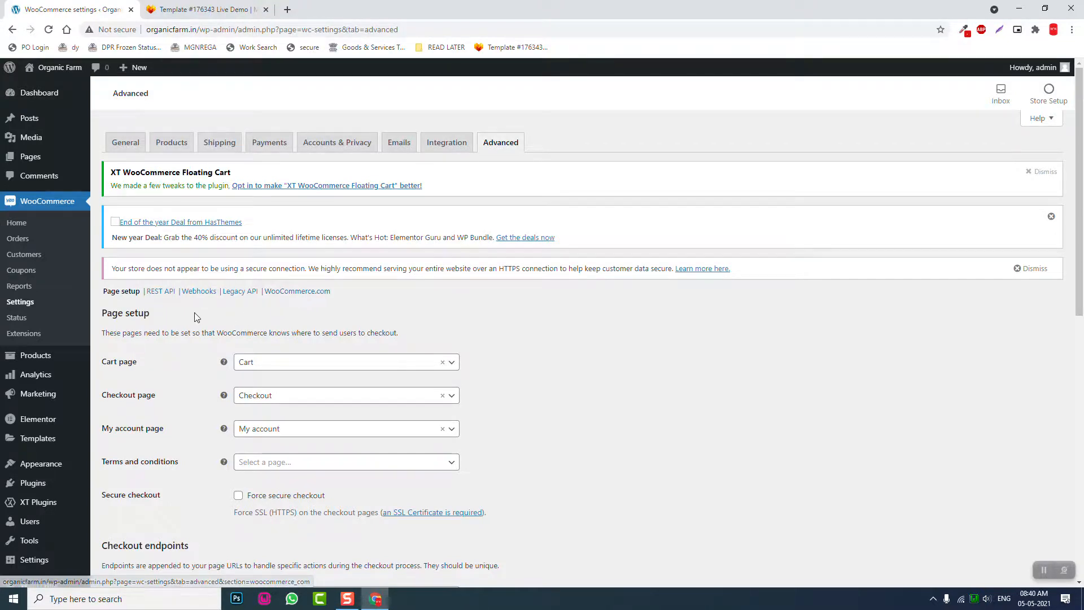
scroll(202, 303, down, 1)
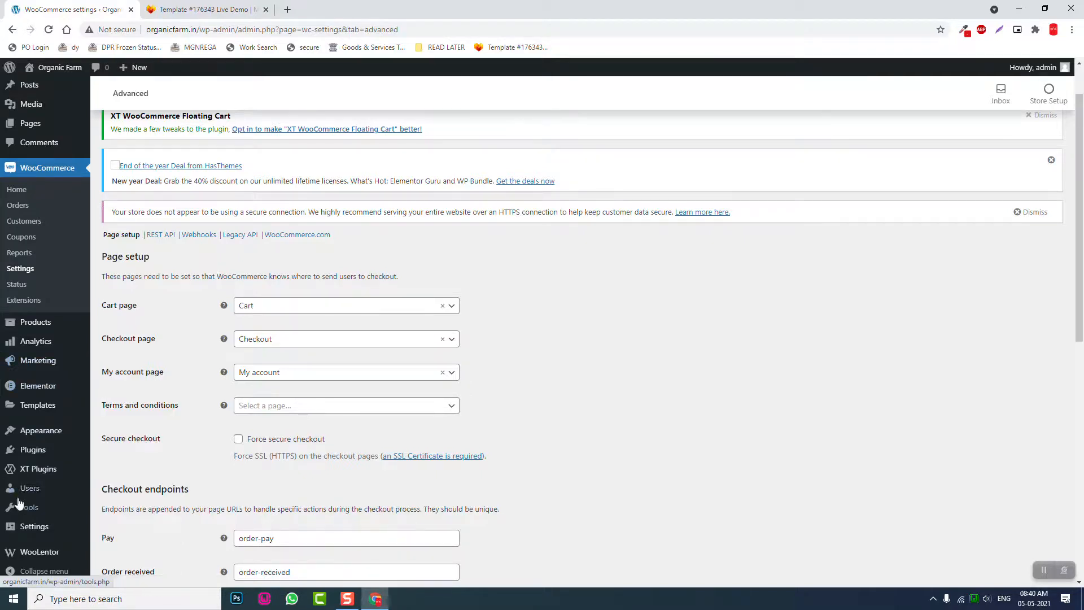
mouse_move(23, 505)
scroll(24, 504, down, 2)
Open XT Woo Floating Cart, skip the tracking opt-in, and preview its General customization section
click(54, 472)
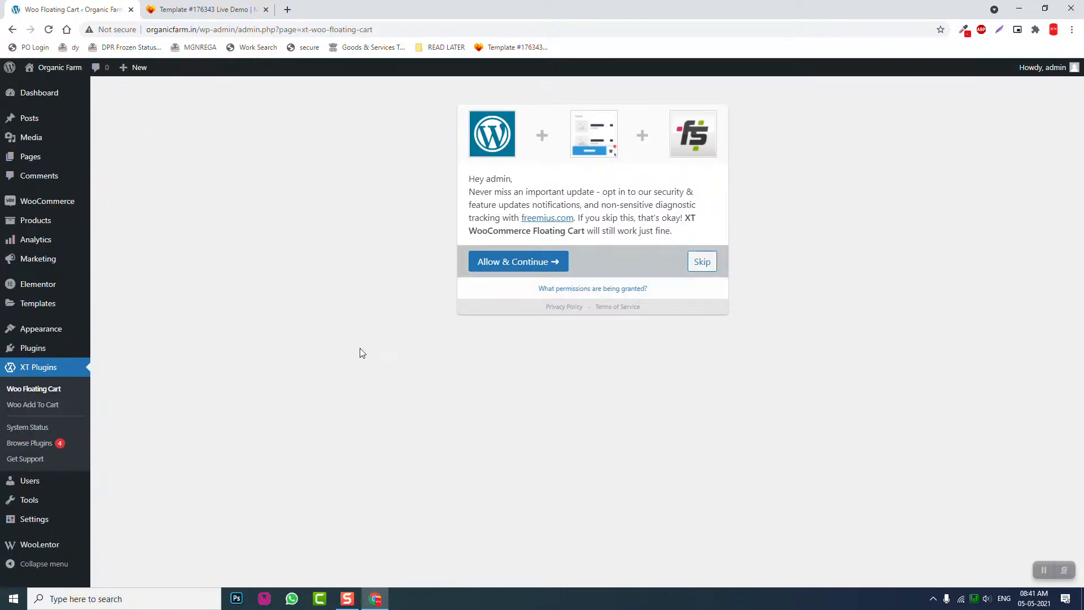
click(702, 264)
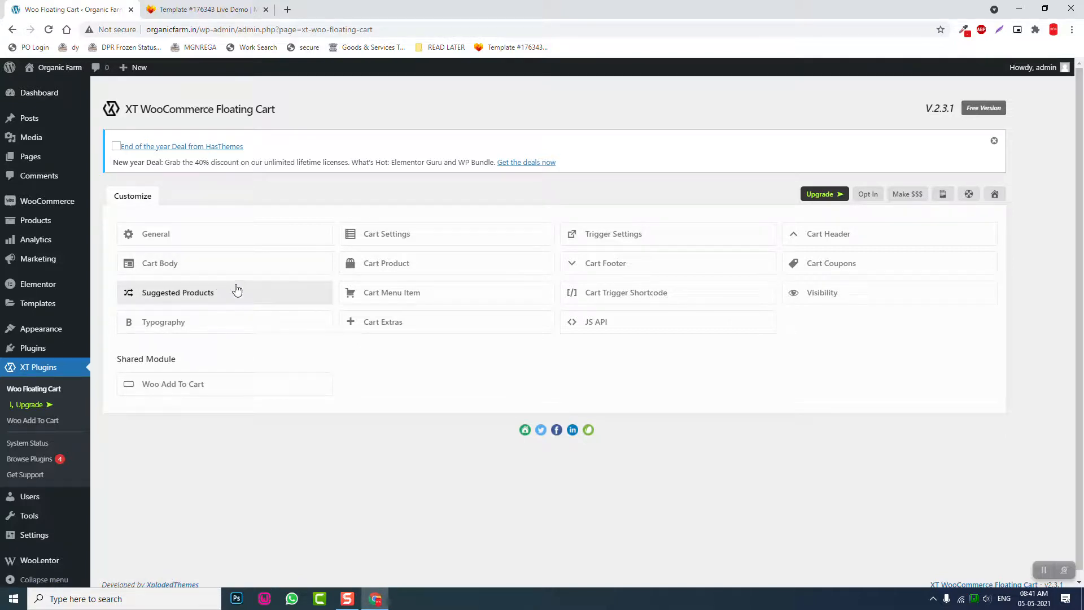
click(232, 244)
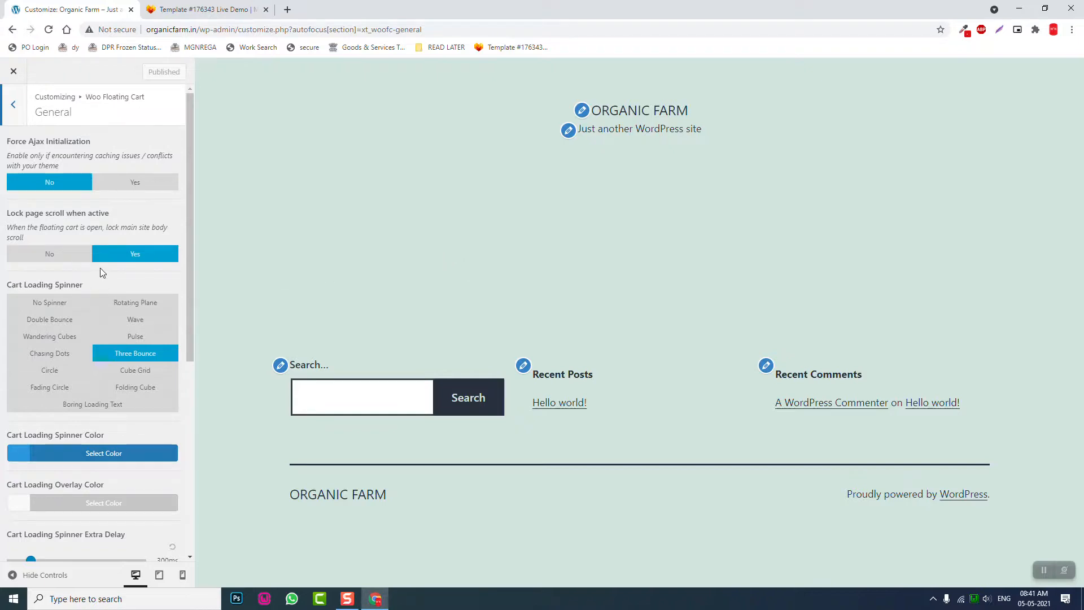
click(11, 72)
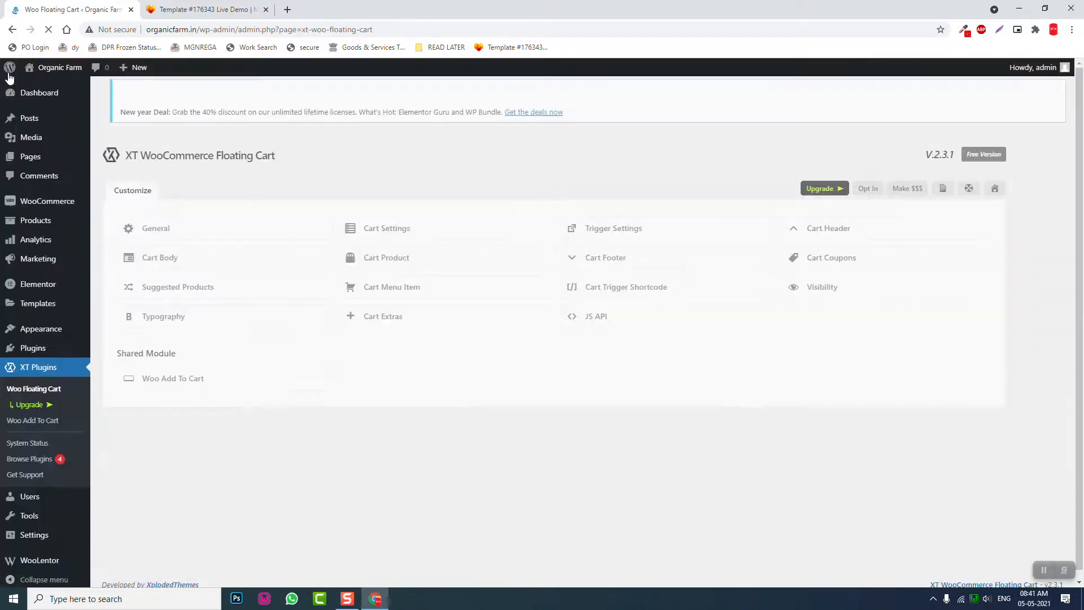
mouse_move(21, 168)
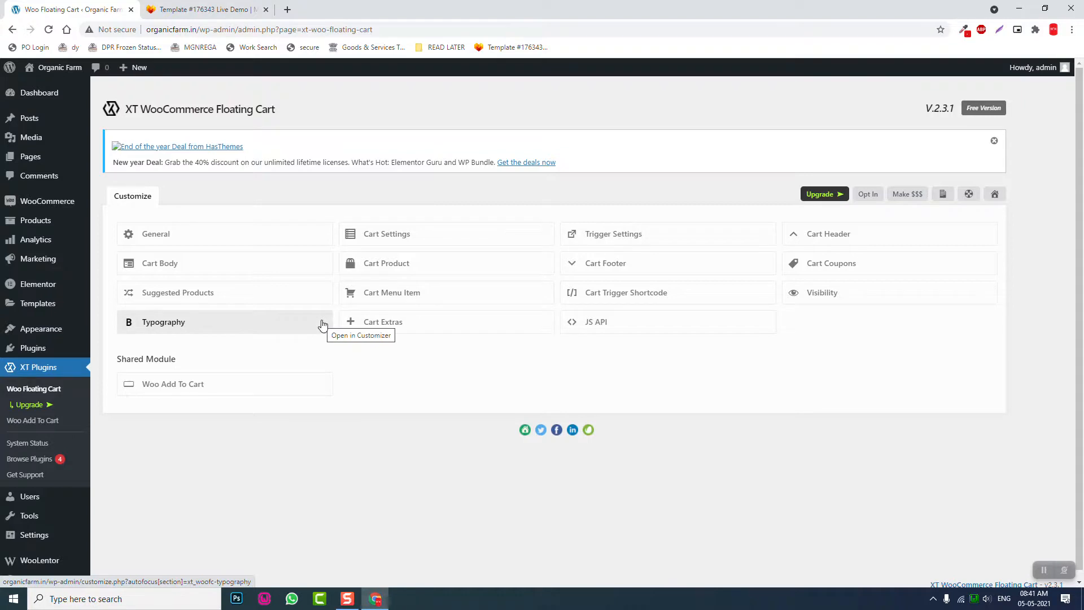
scroll(322, 323, down, 1)
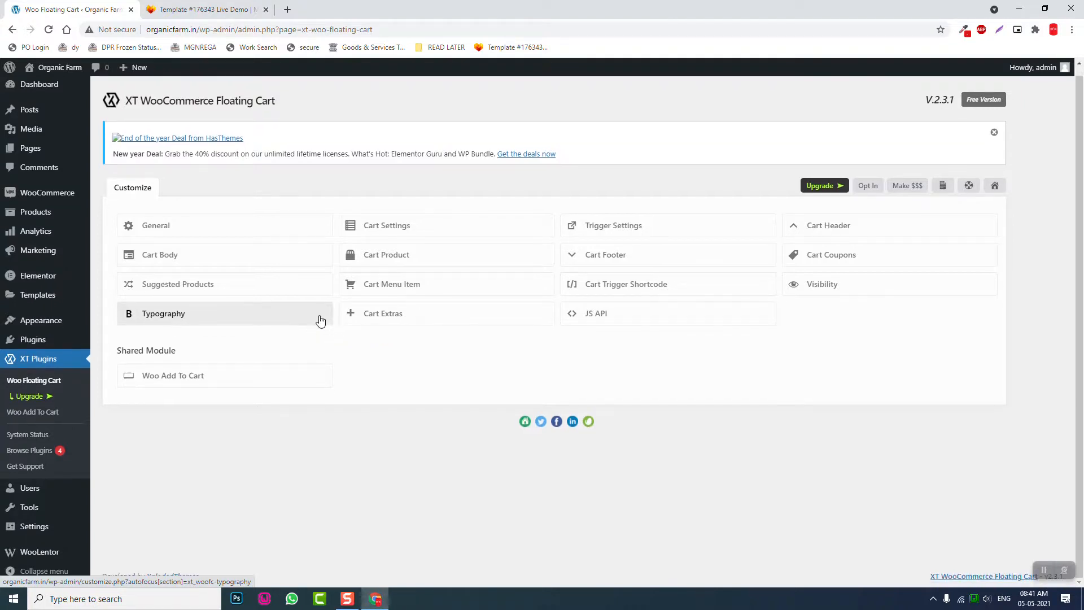
Look over the WooLentor settings page, then go to Appearance > Menus
click(43, 555)
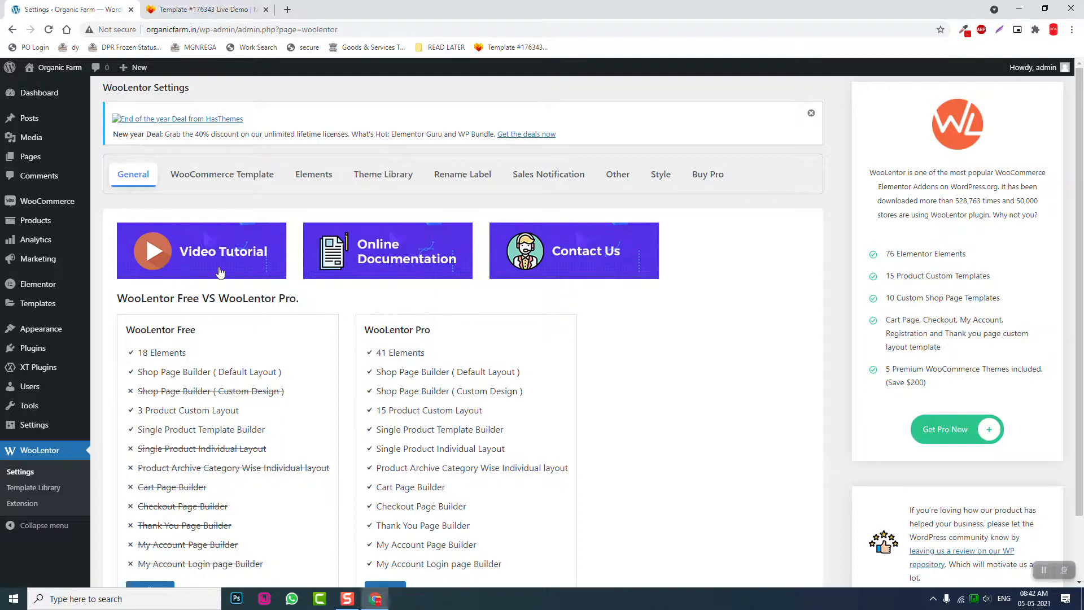
scroll(228, 195, down, 1)
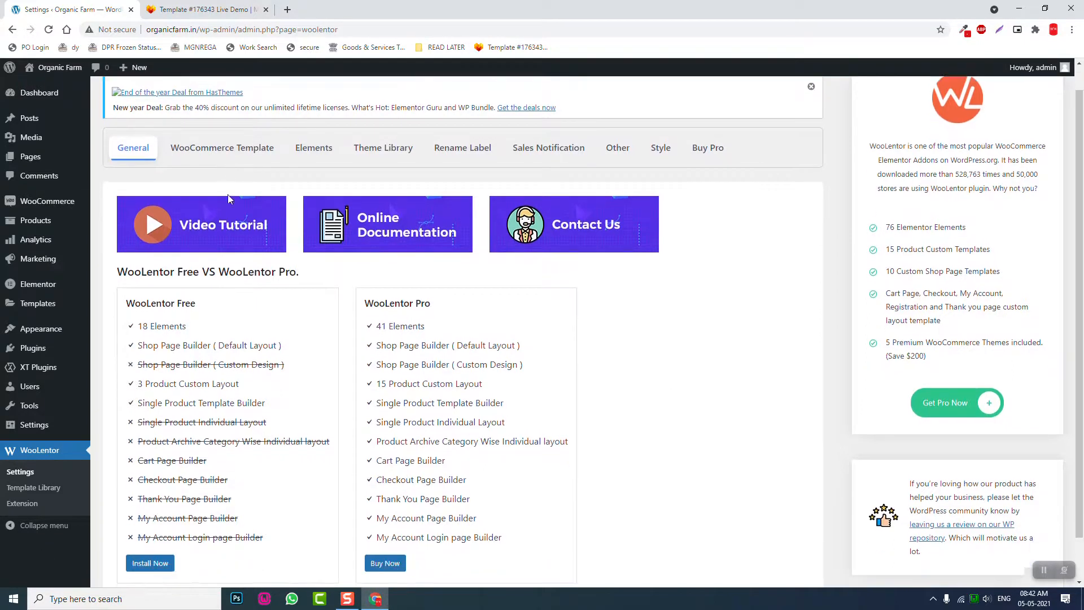
scroll(228, 199, up, 1)
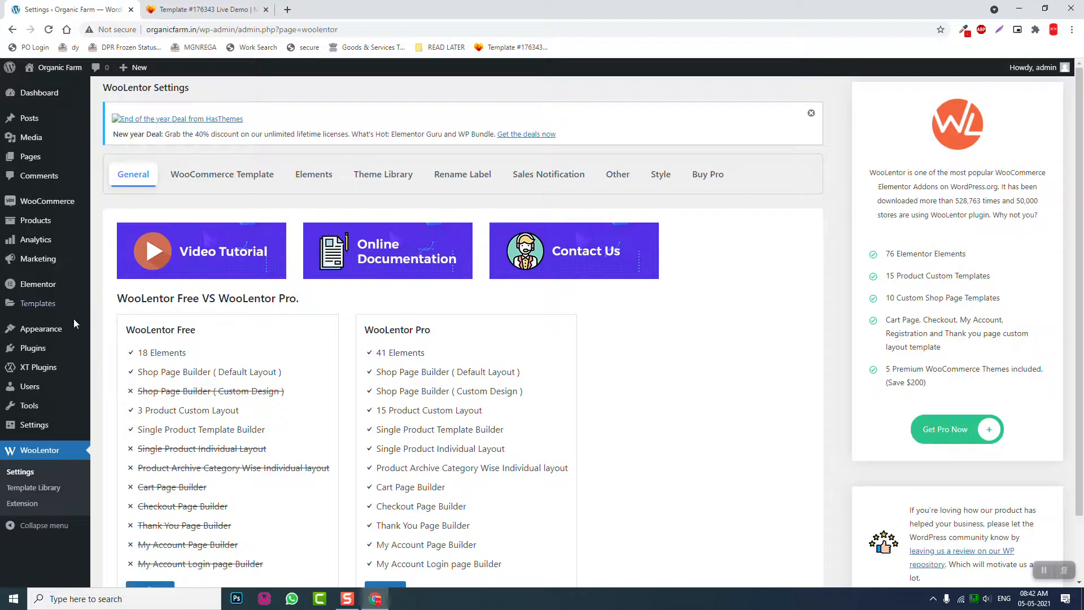
mouse_move(52, 334)
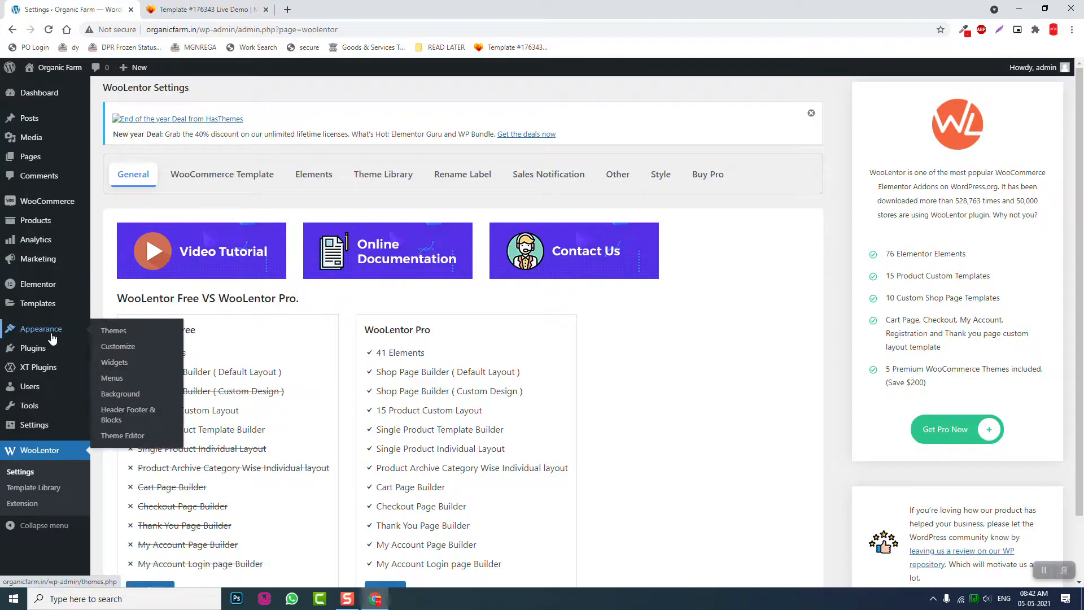
click(107, 380)
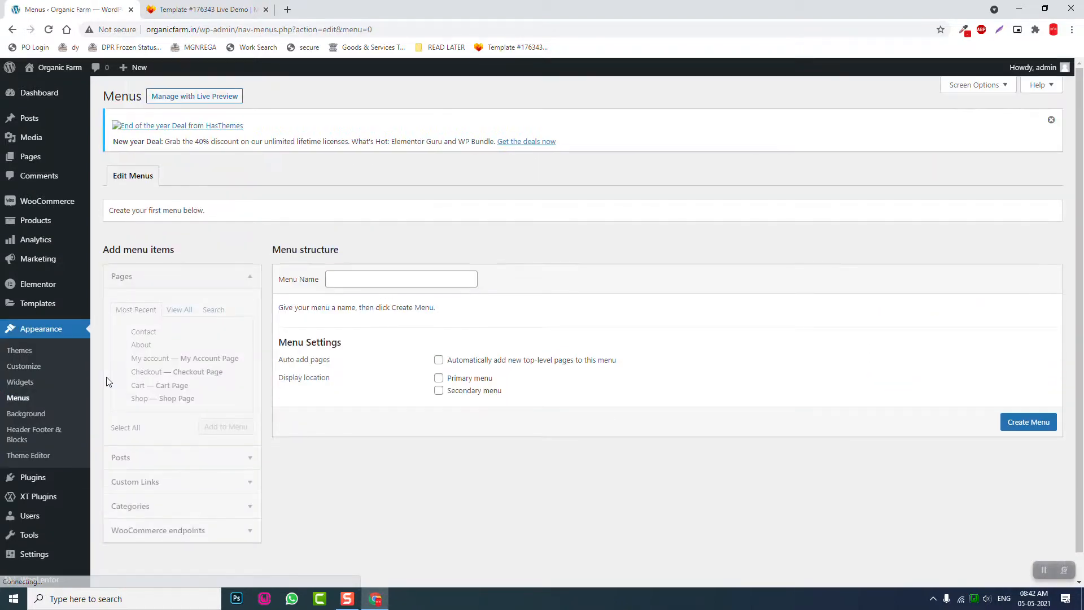
Create a menu named 'Primary Menu' assigned to the Primary menu display location
click(439, 378)
click(396, 281)
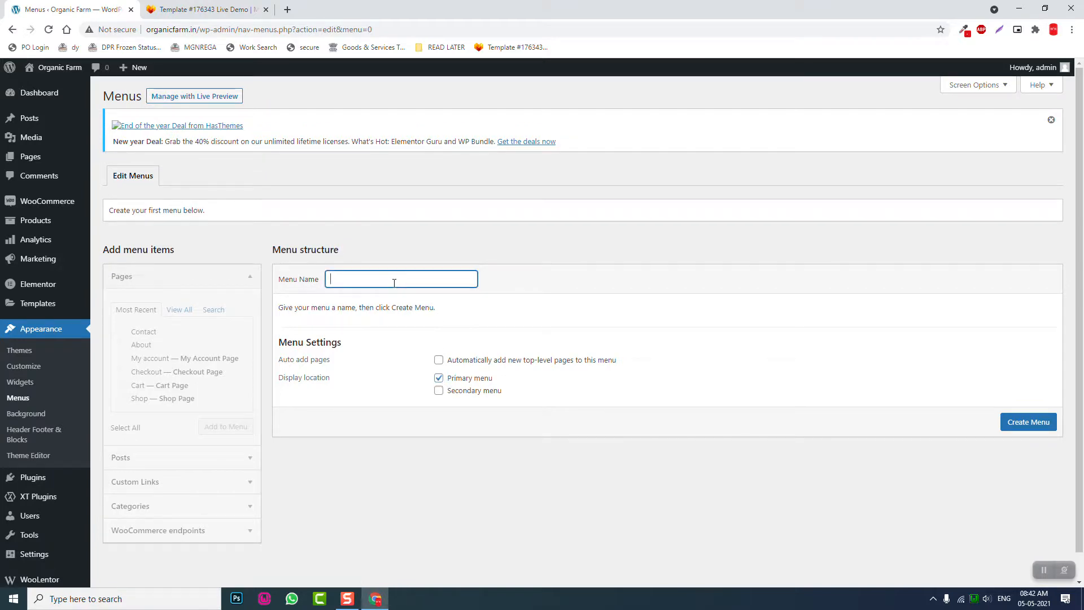
text(Primary Menu)
click(1024, 429)
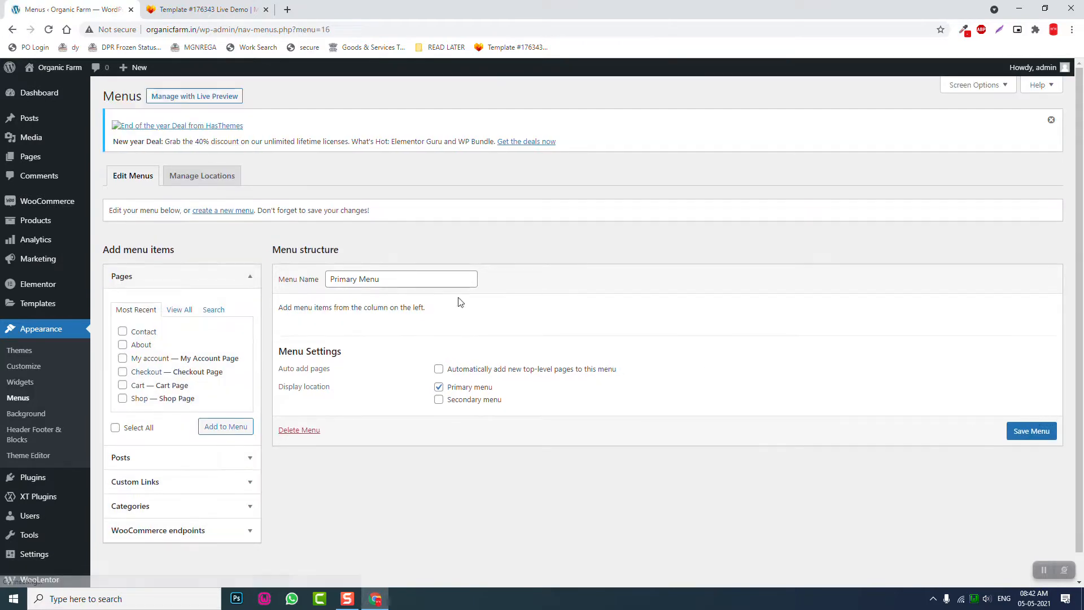
Add the Home, Blog, About, Shop and Contact pages to the Primary Menu
click(181, 310)
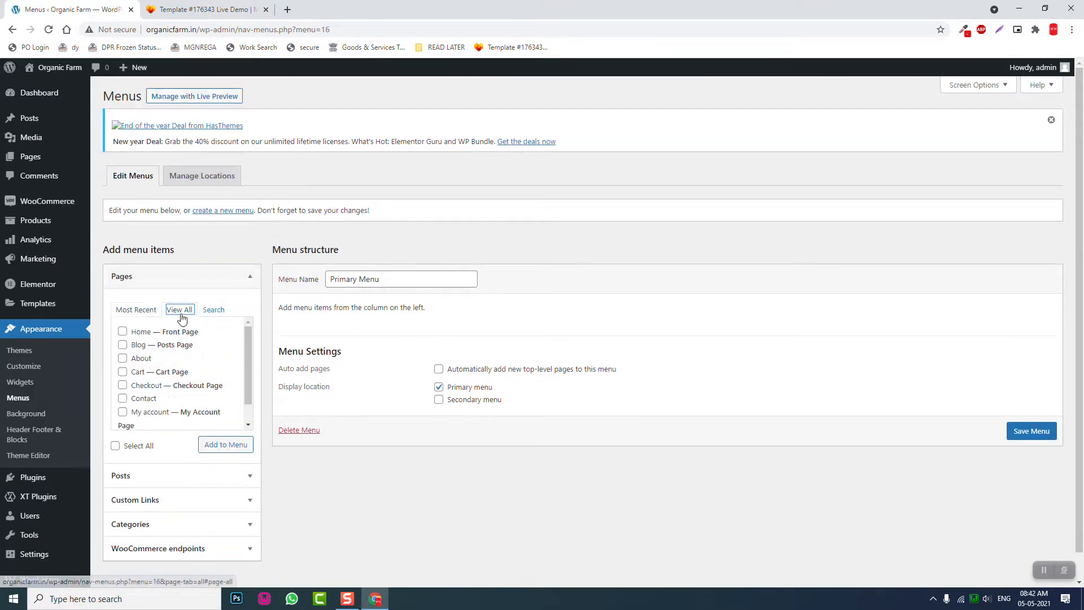
click(147, 332)
click(149, 346)
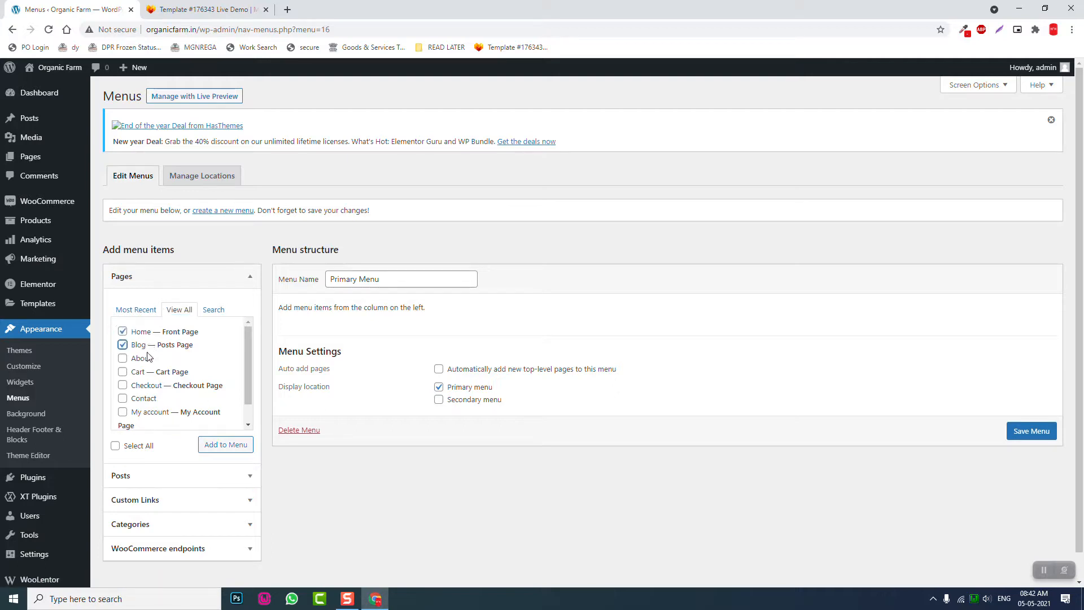
click(145, 361)
scroll(158, 408, down, 1)
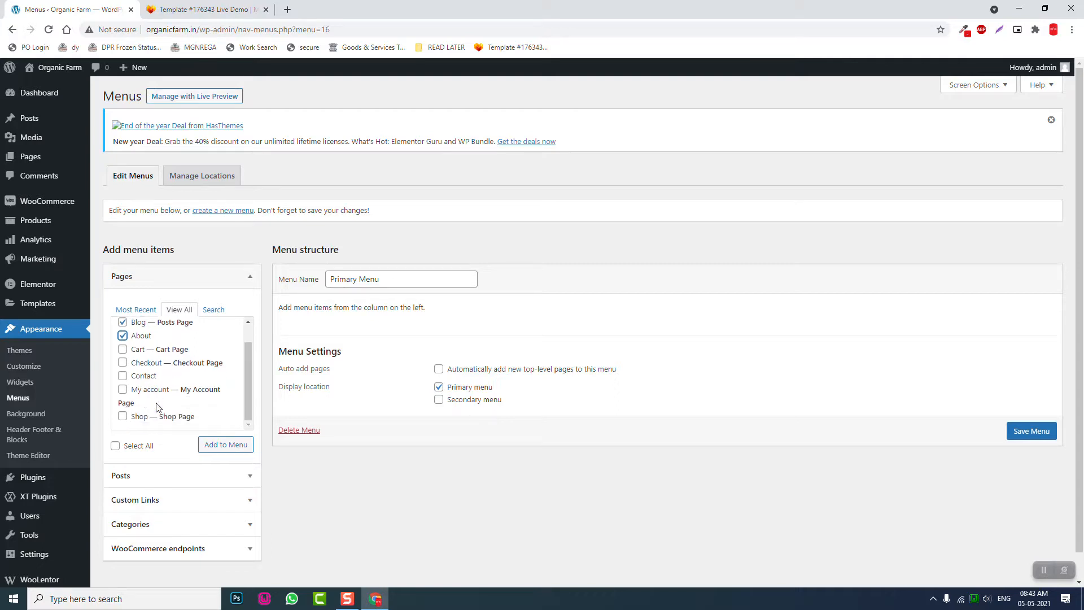
click(160, 418)
click(150, 377)
click(219, 446)
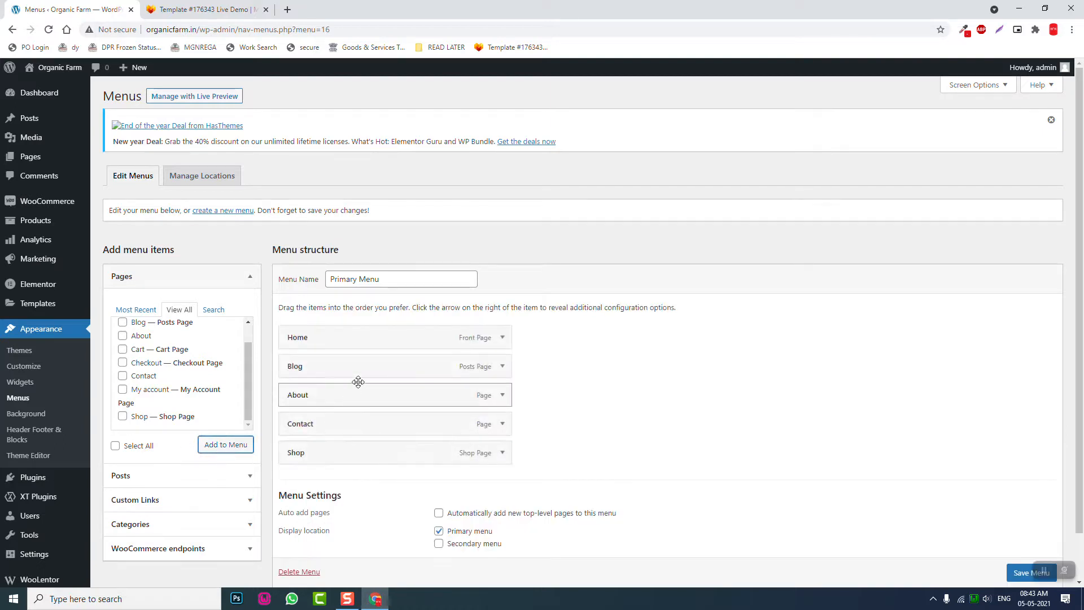
Reorder the items to Home, About, Shop, Blog, Contact and save the menu
drag(358, 365, 426, 440)
scroll(580, 392, down, 1)
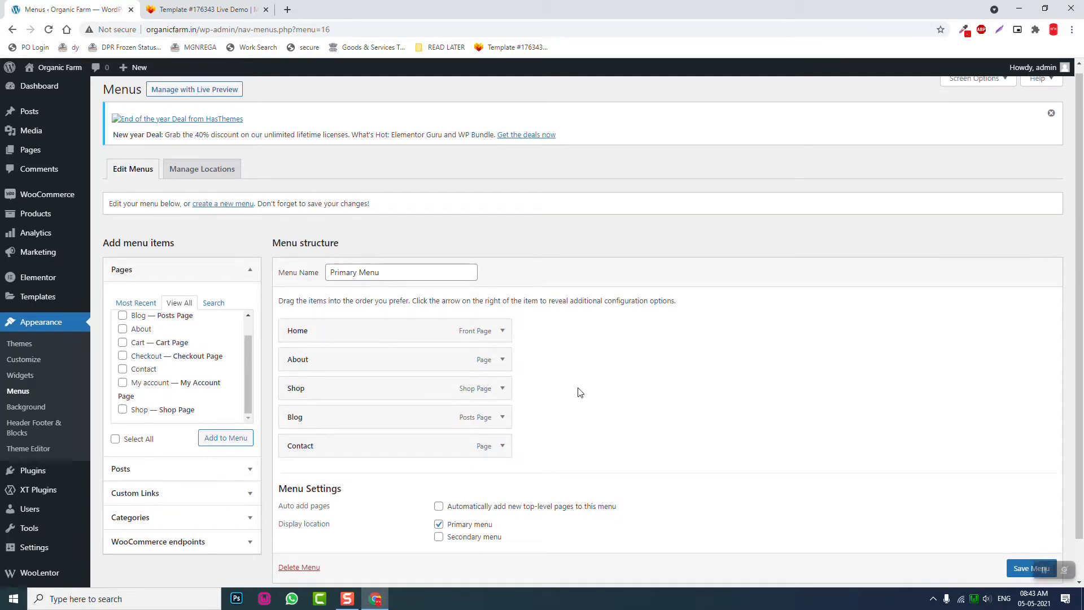
click(1031, 528)
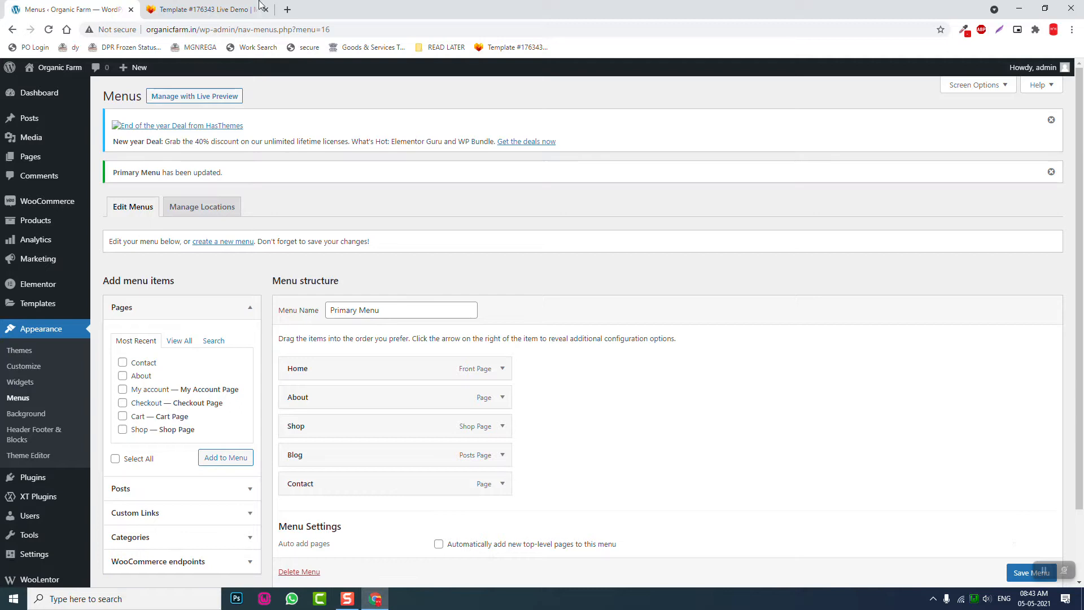
click(259, 7)
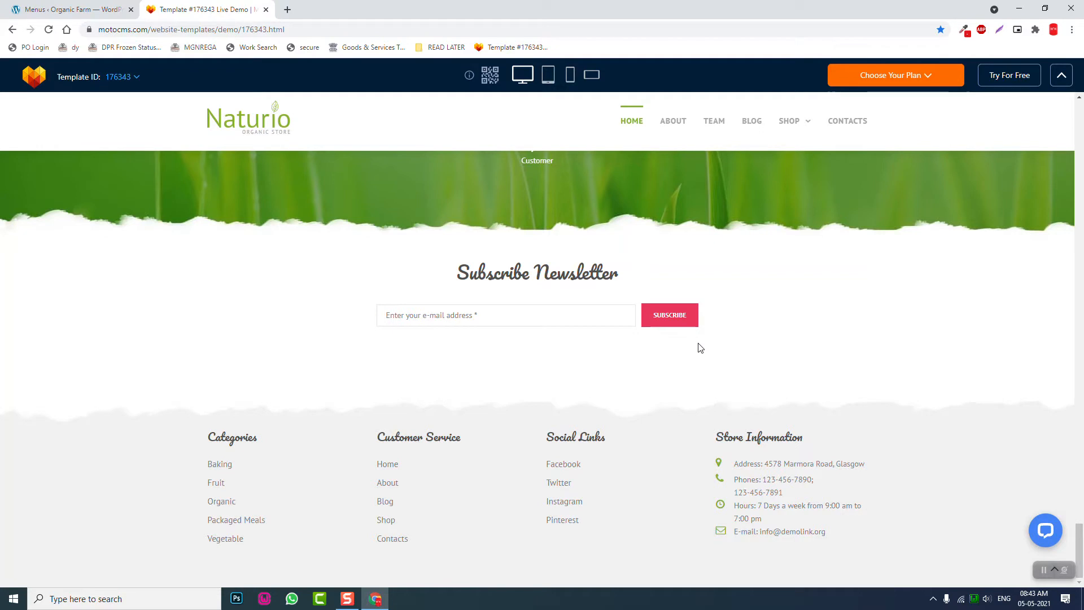
Open the live Organic Farm site in a new tab to check the header menu, then return to Menus
click(53, 9)
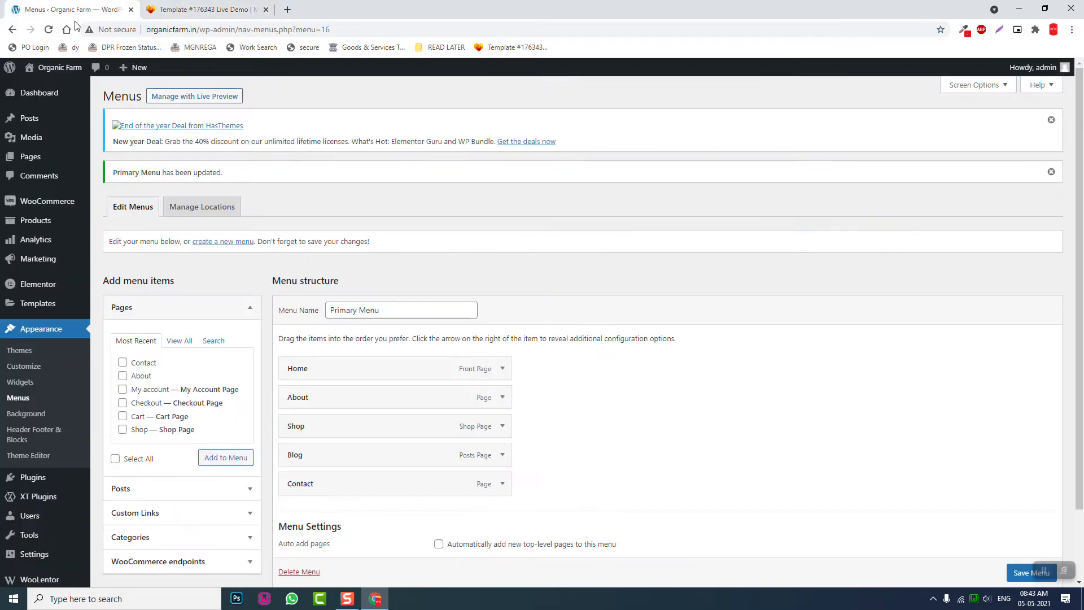
mouse_move(78, 76)
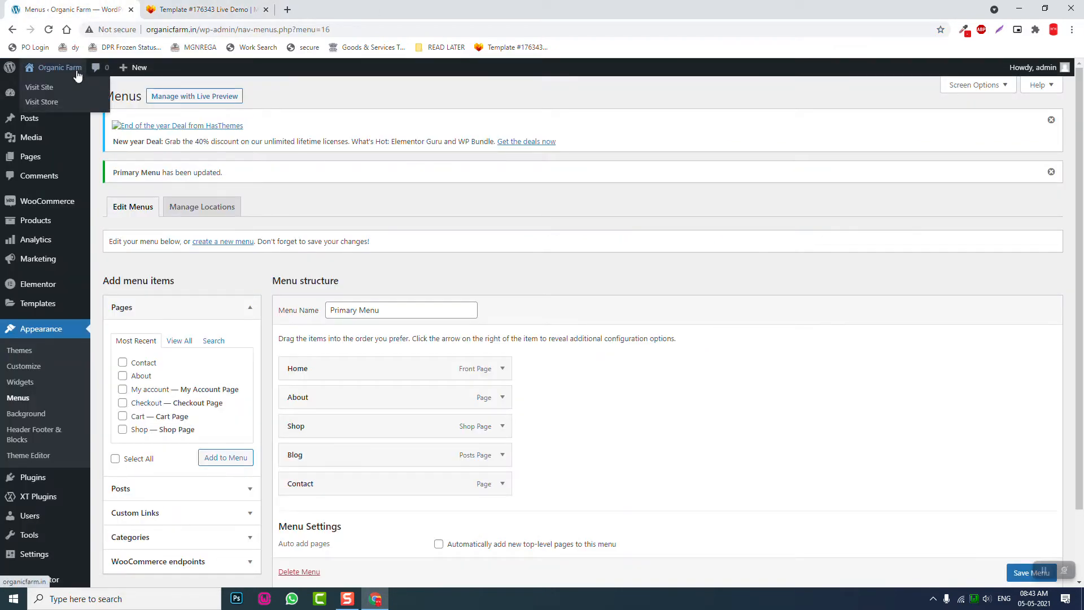
right_click(78, 71)
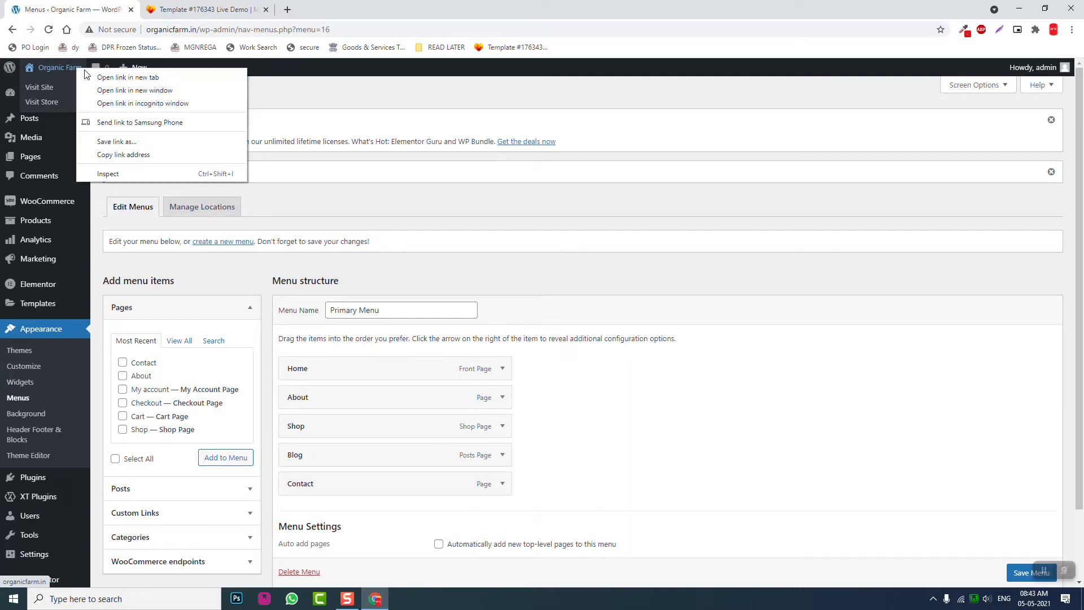
click(118, 78)
click(189, 9)
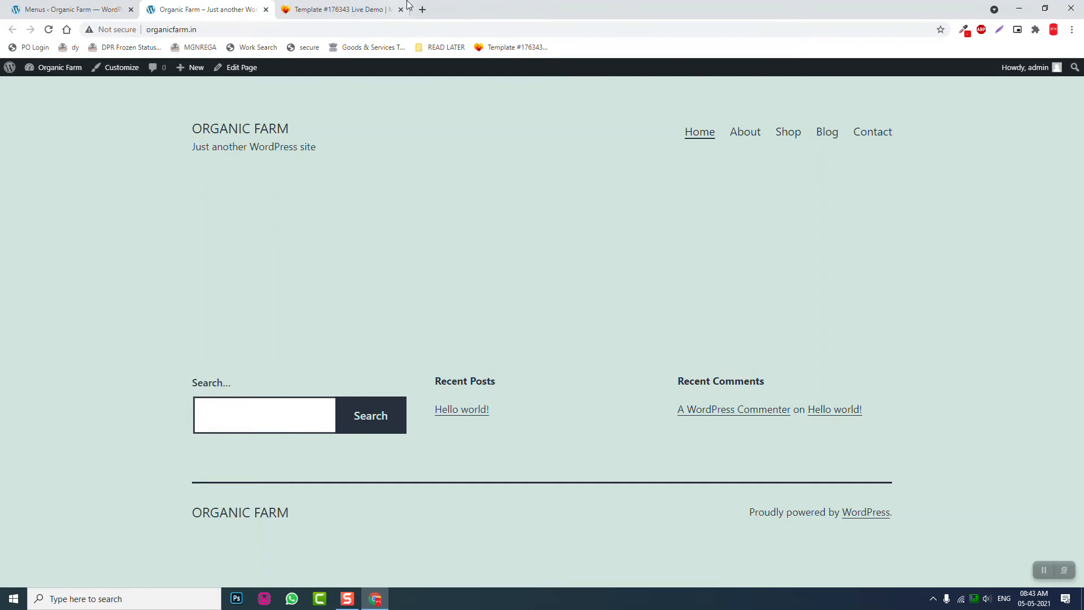
click(100, 11)
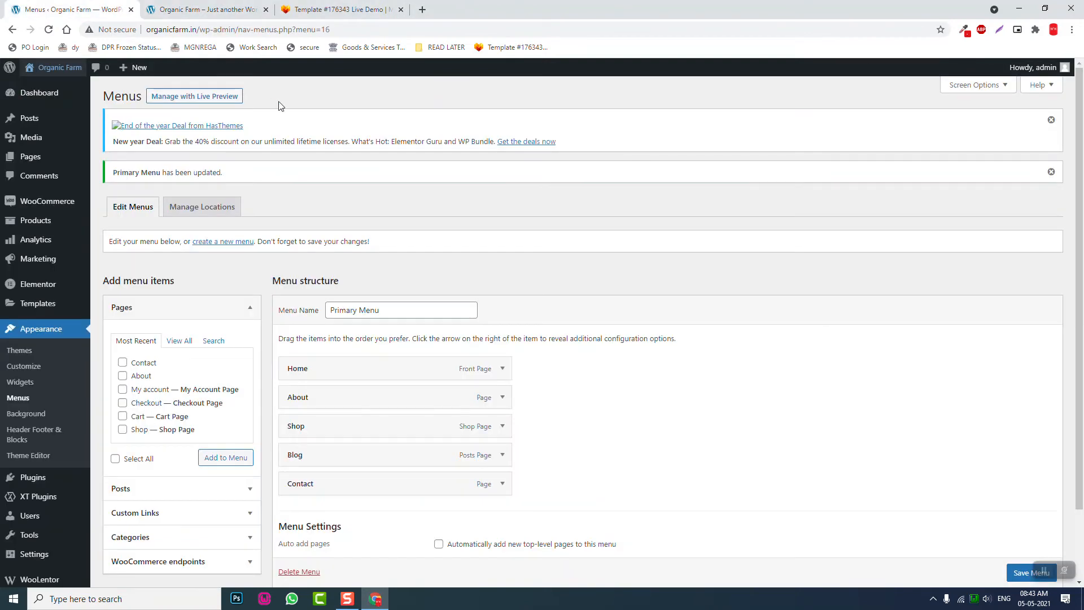